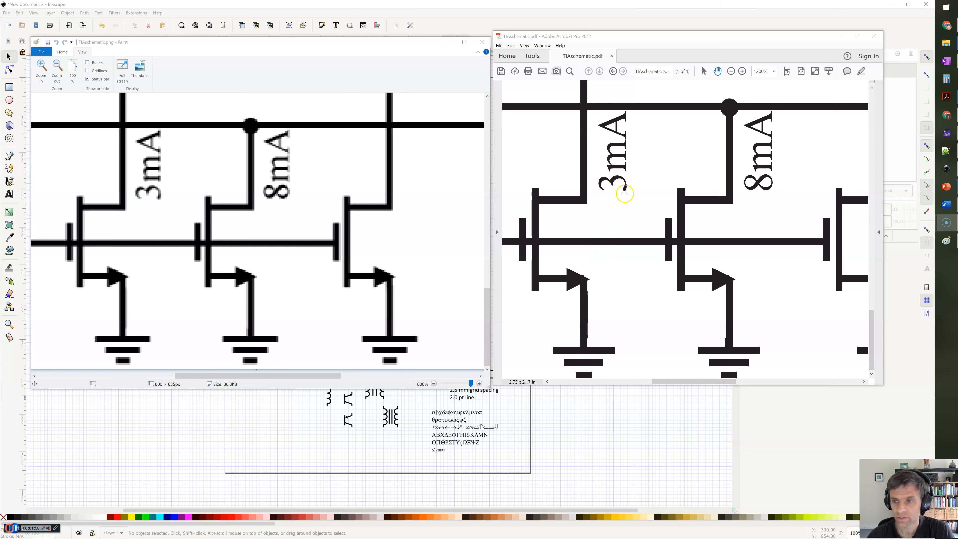
- Examine the 3mA and 8mA labels in the schematic PDF at high magnification
scroll(625, 194, up, 4)
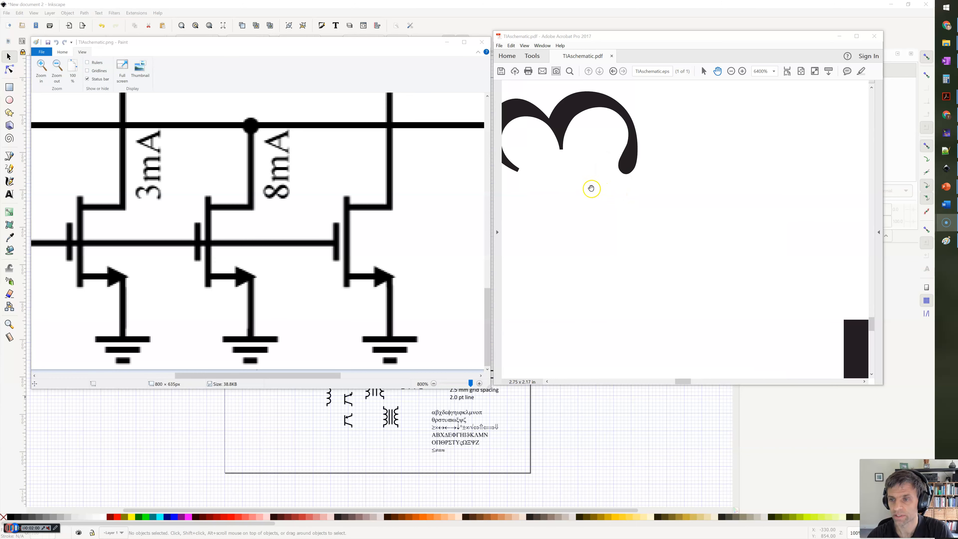
scroll(590, 188, down, 2)
scroll(588, 189, down, 2)
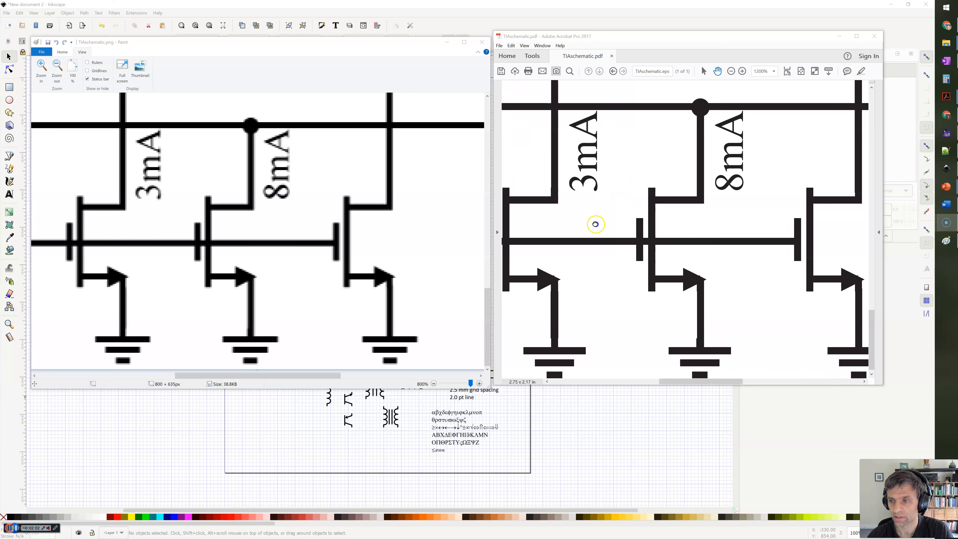
drag(594, 223, 626, 226)
scroll(577, 294, down, 1)
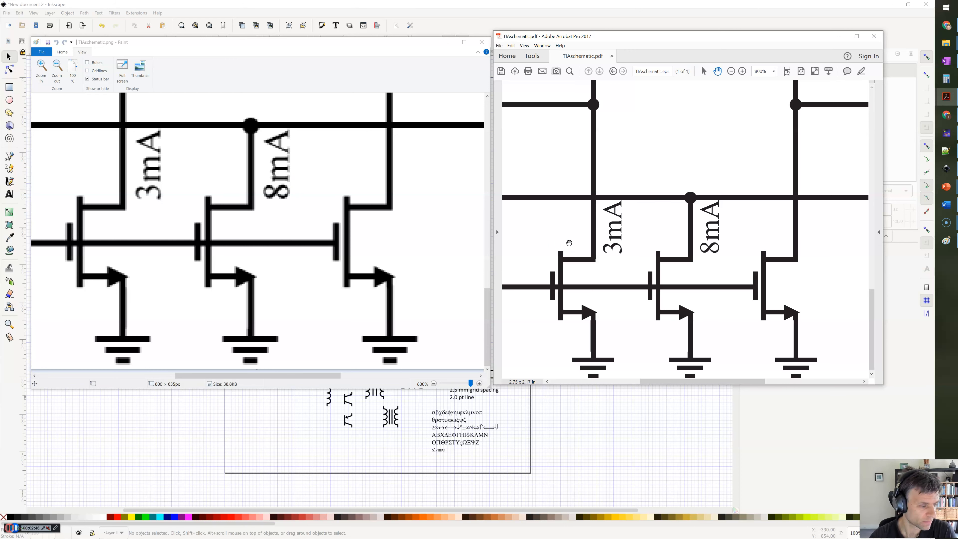
- Switch to the Inkscape document and examine its library of circuit symbols up close
click(462, 7)
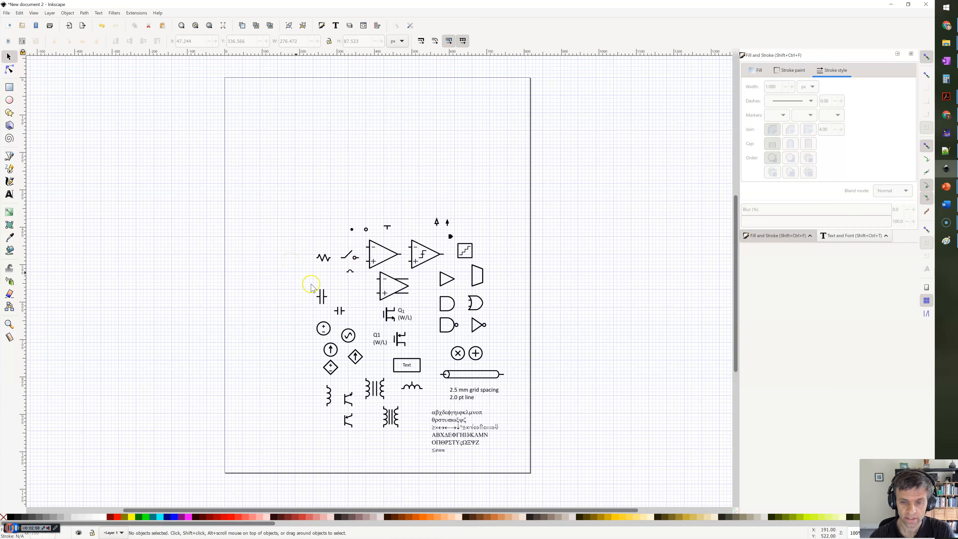
scroll(377, 347, up, 2)
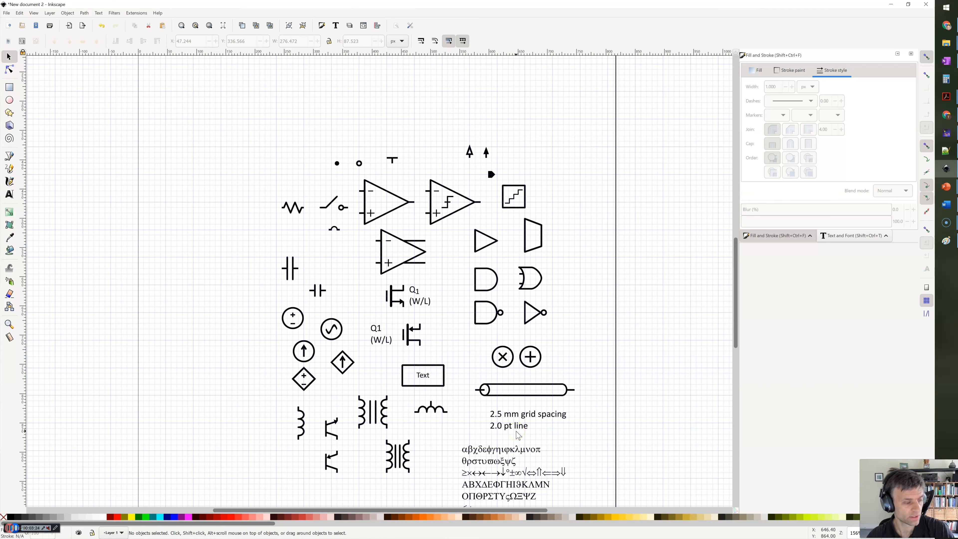
key(alt+Tab)
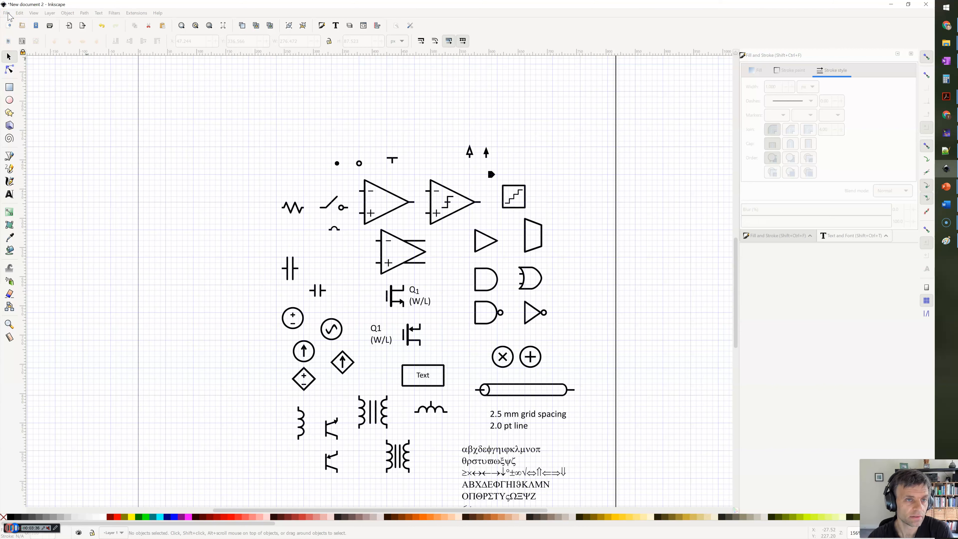
- Review the rectangular grid's units and spacing in the document properties
click(7, 13)
click(7, 14)
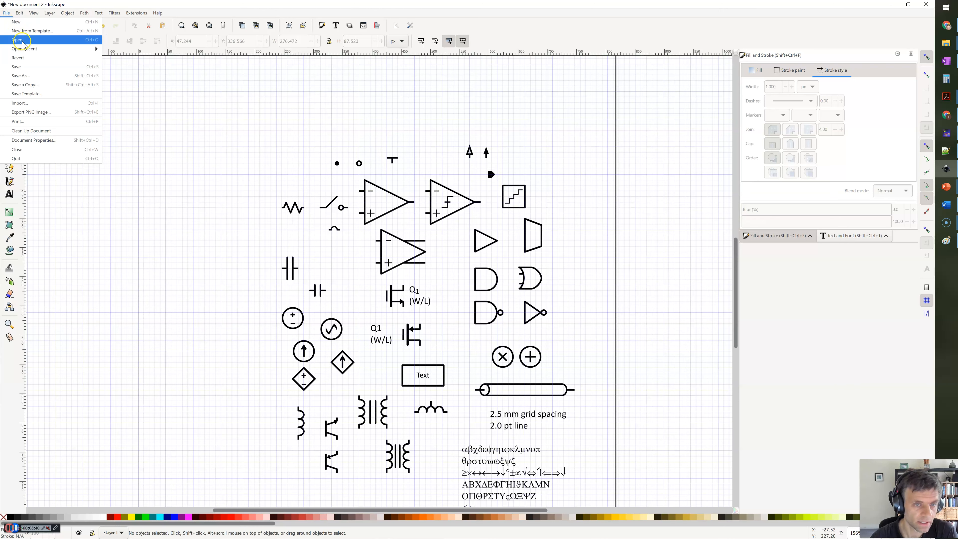
click(36, 141)
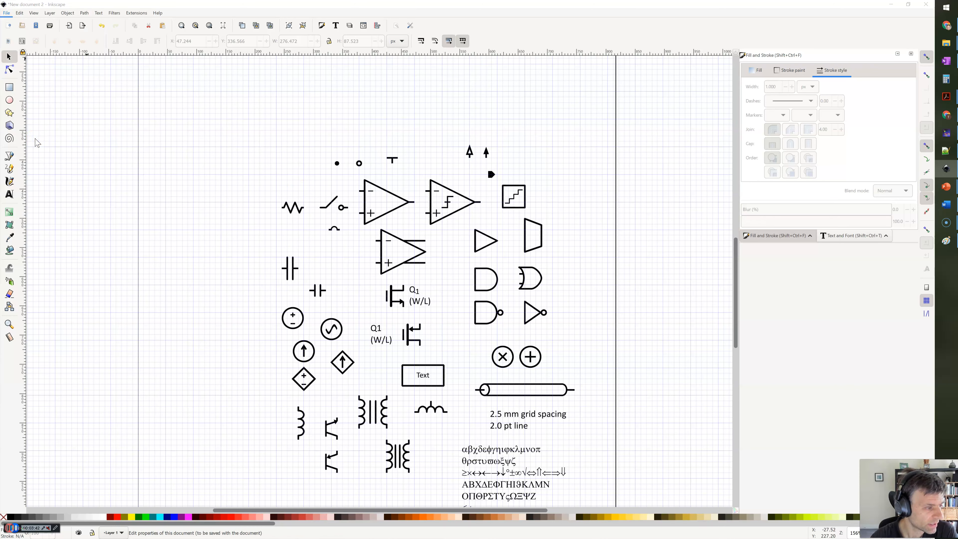
drag(275, 88, 342, 88)
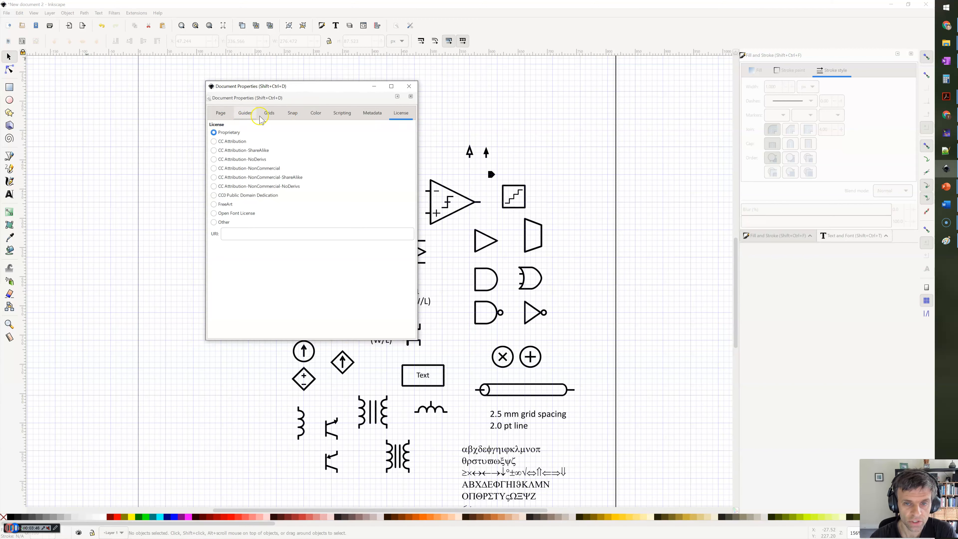
click(267, 116)
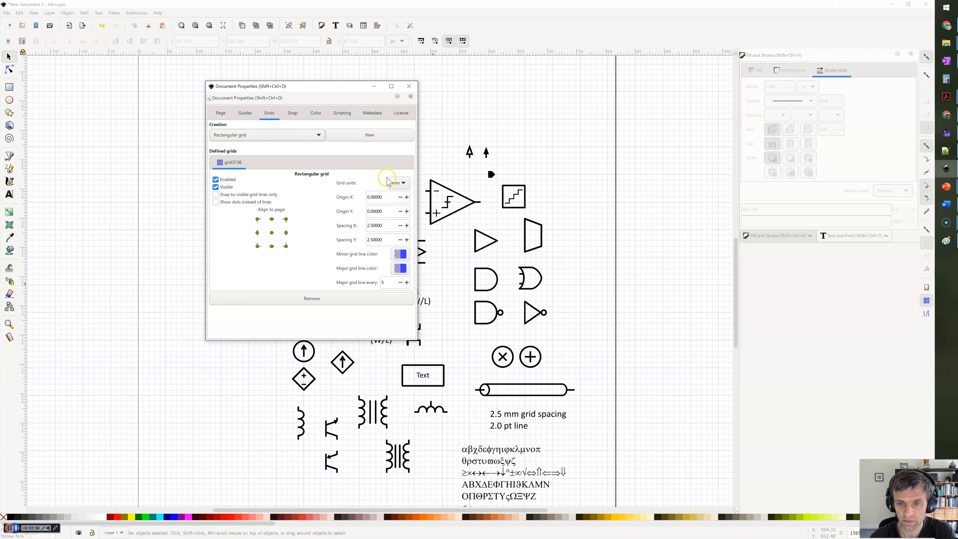
click(409, 86)
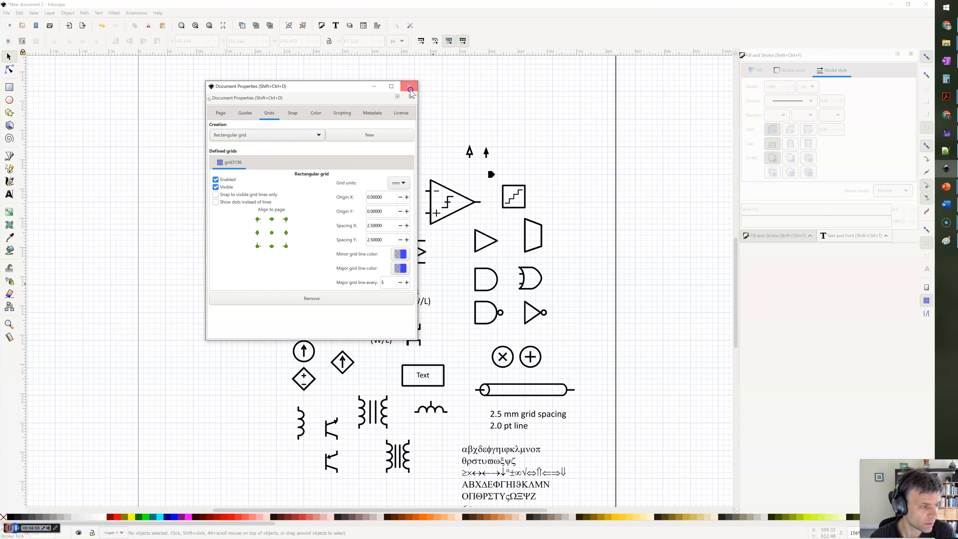
- Check the Rectangle tool's style for new objects in the preferences
click(21, 13)
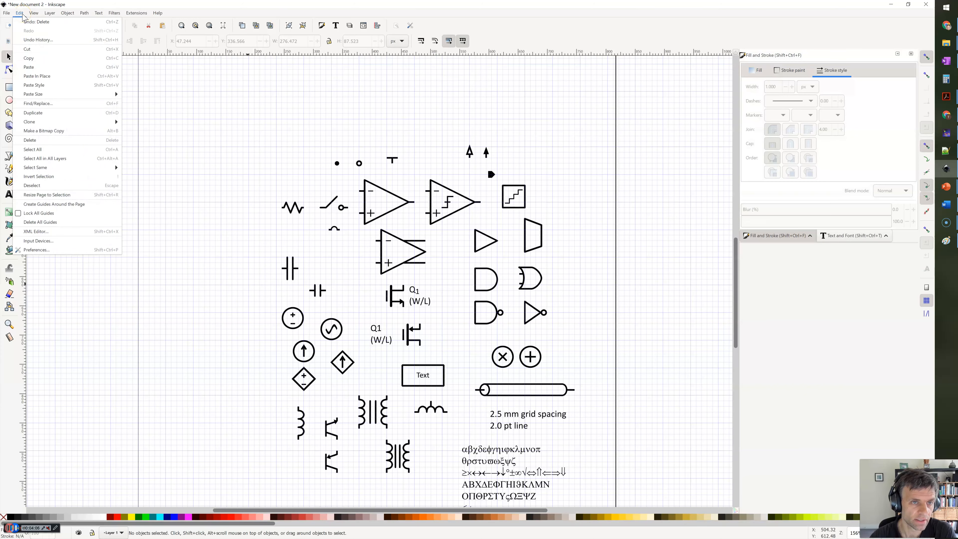
click(73, 250)
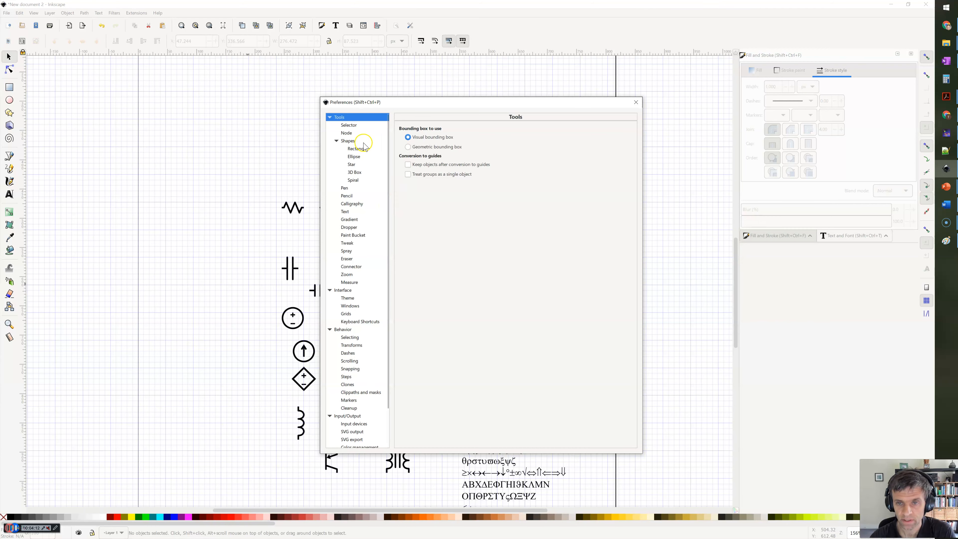
click(356, 148)
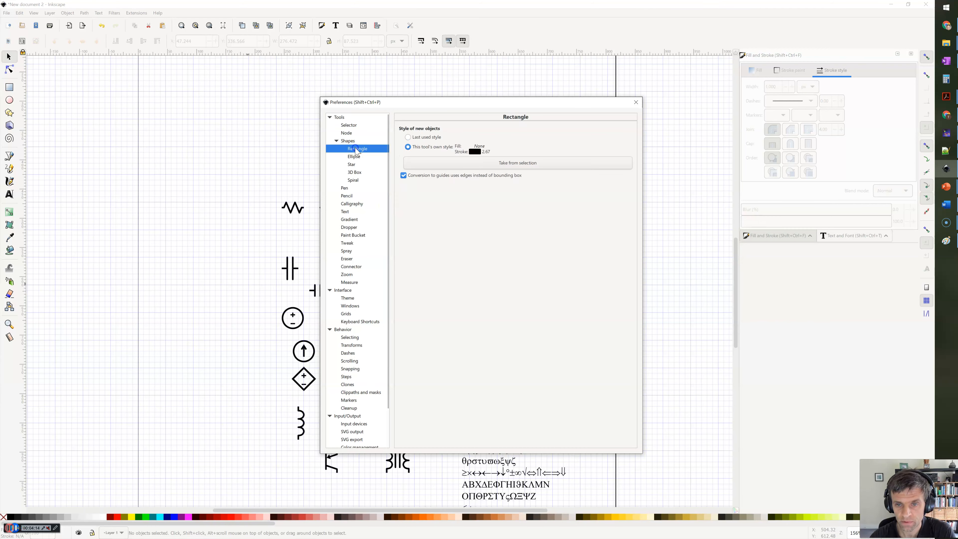
drag(446, 105, 231, 79)
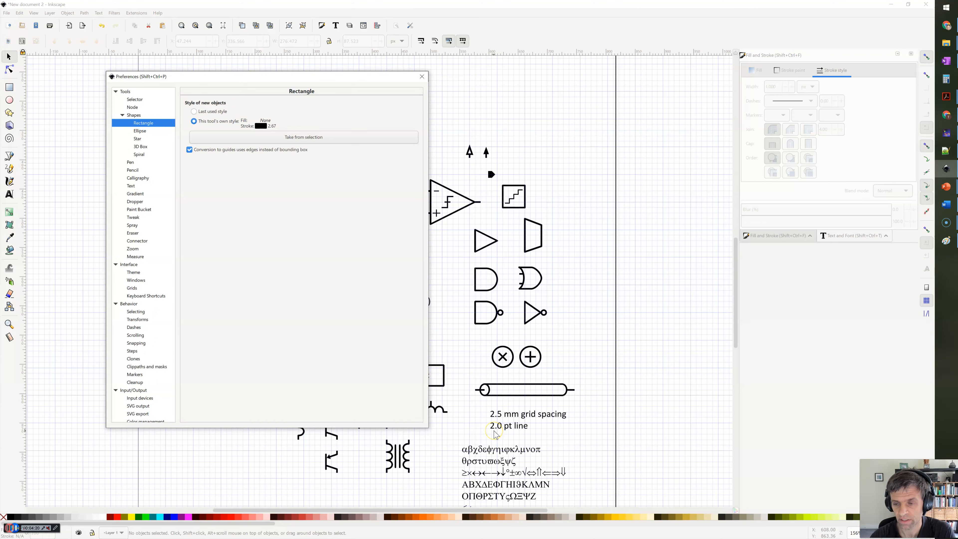
click(512, 430)
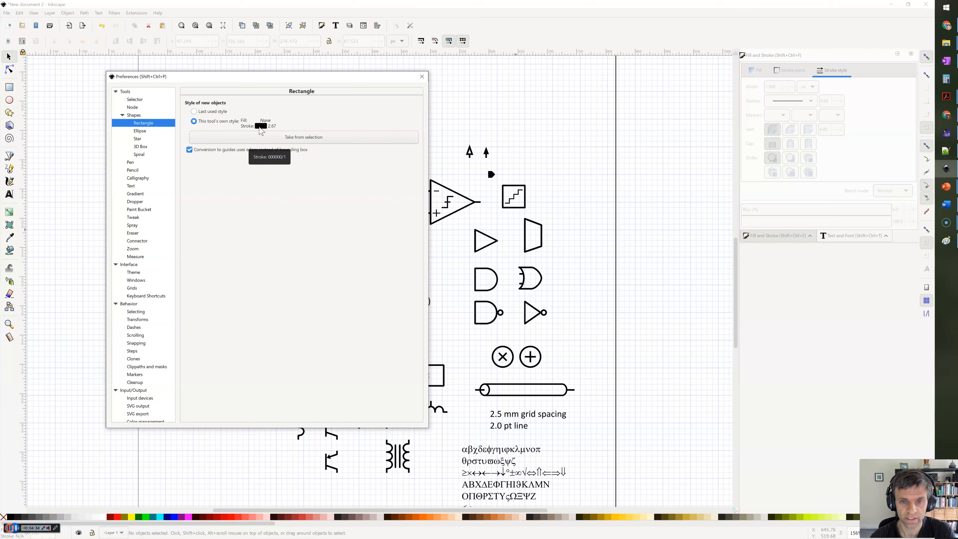
click(277, 131)
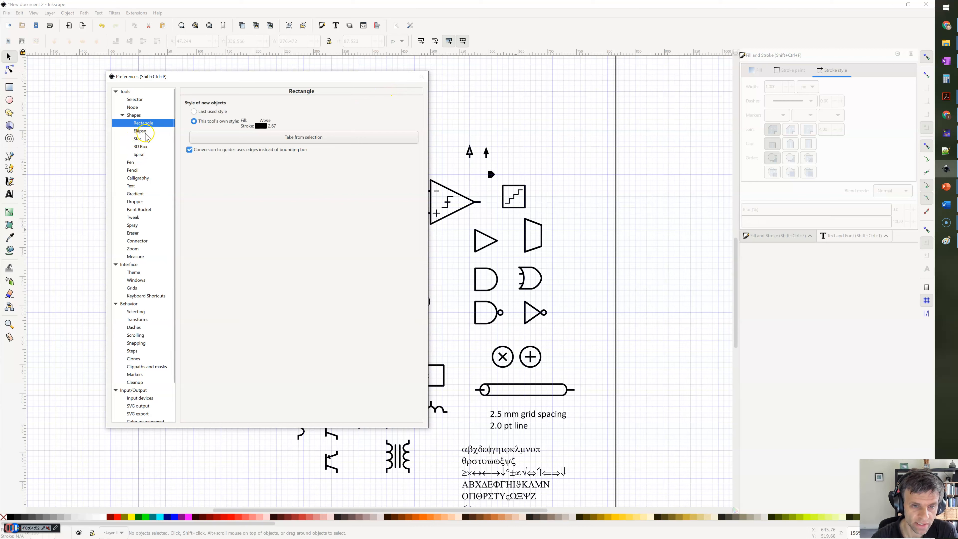
- Check the Pen and Pencil tools' styles for new objects, and close the preferences
click(138, 163)
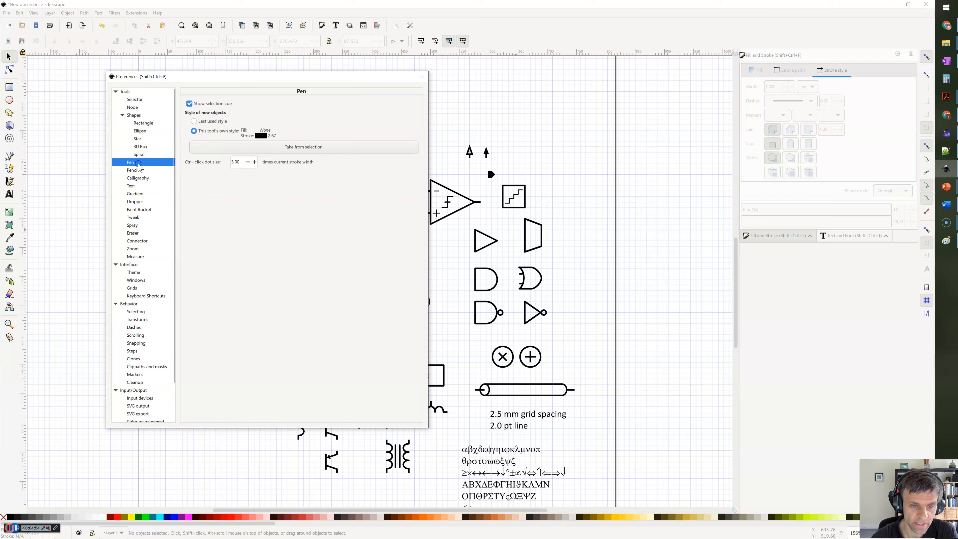
click(141, 171)
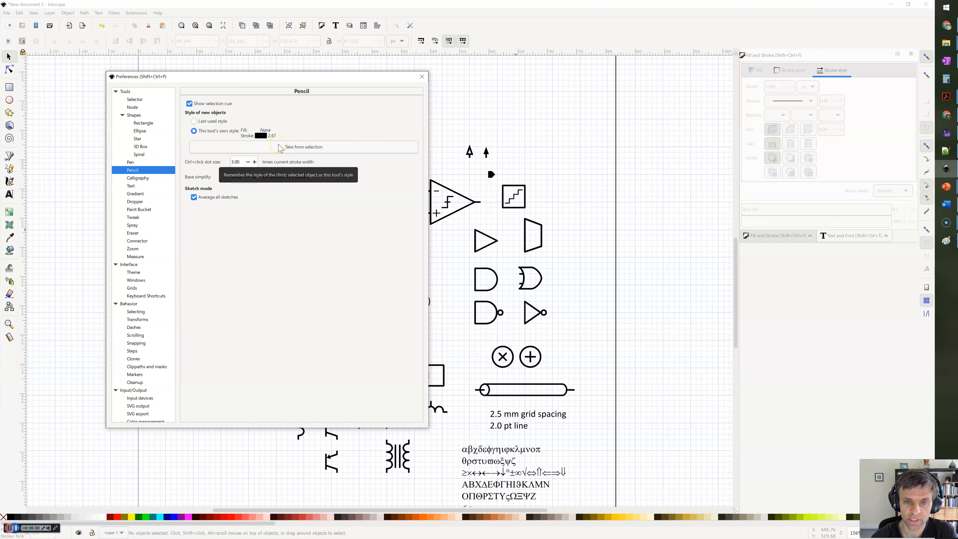
click(421, 77)
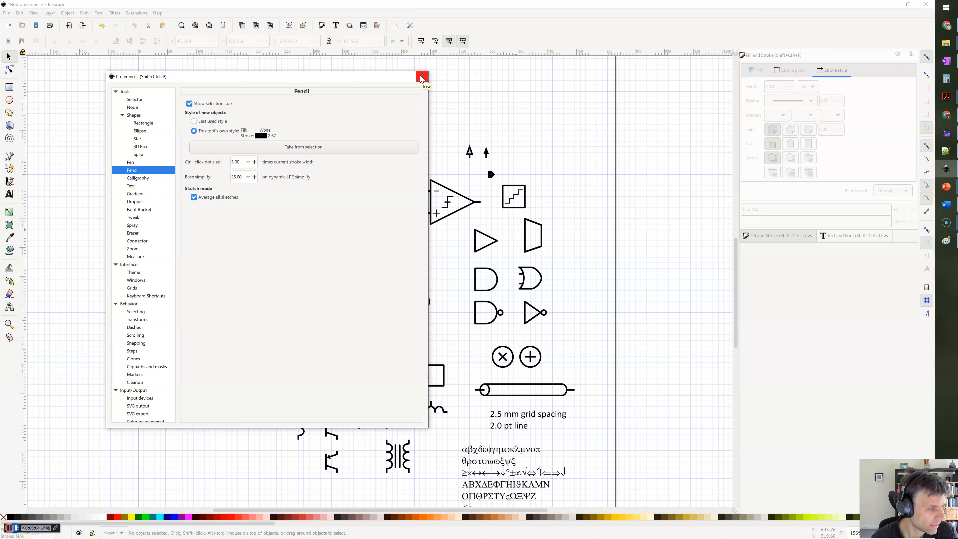
click(421, 77)
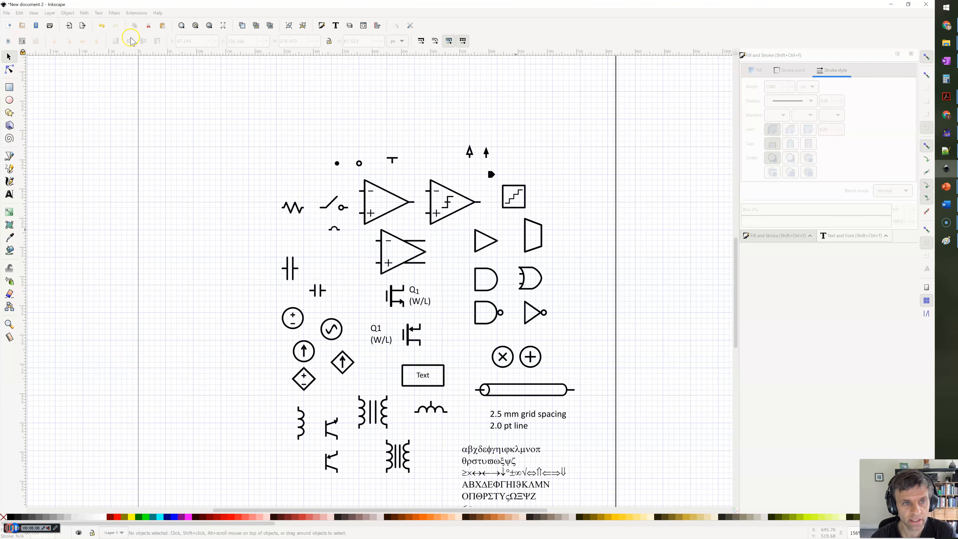
- Review which interface bars, including the snap and tool controls, are set to be shown
click(293, 20)
click(33, 14)
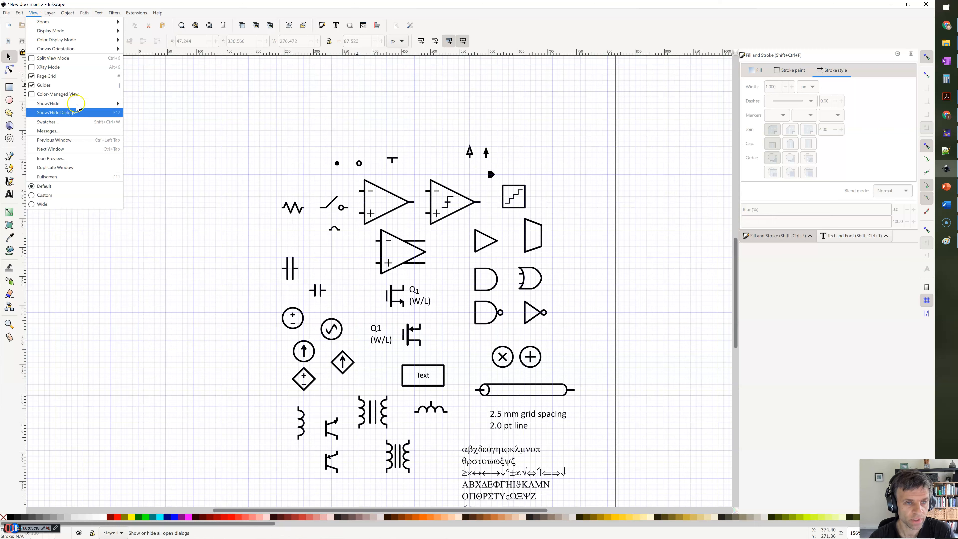
mouse_move(75, 103)
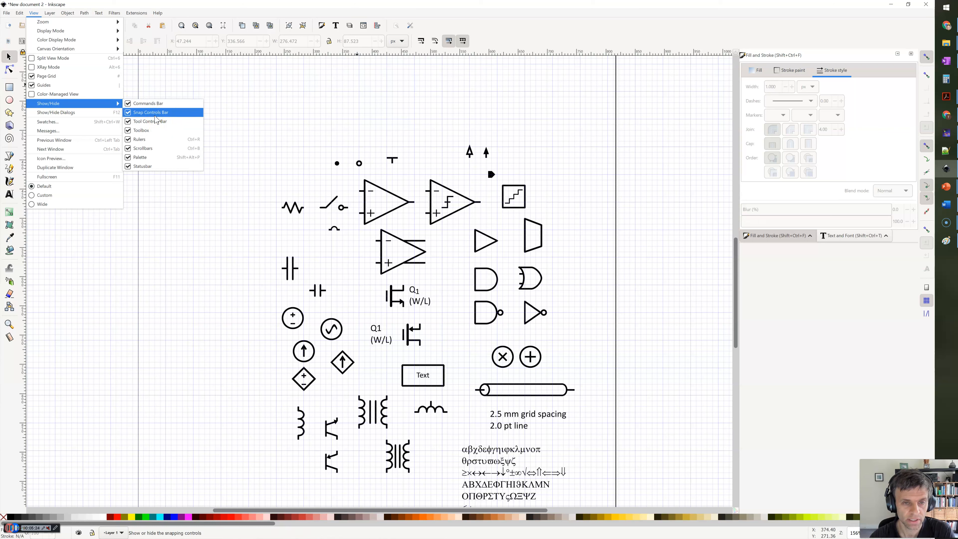
click(154, 124)
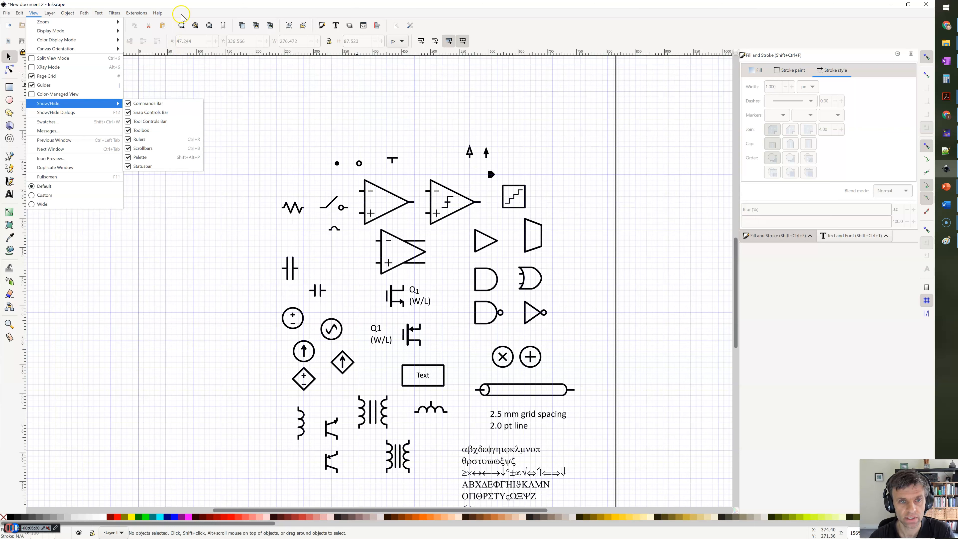
click(33, 12)
click(46, 13)
click(44, 16)
click(53, 15)
click(214, 15)
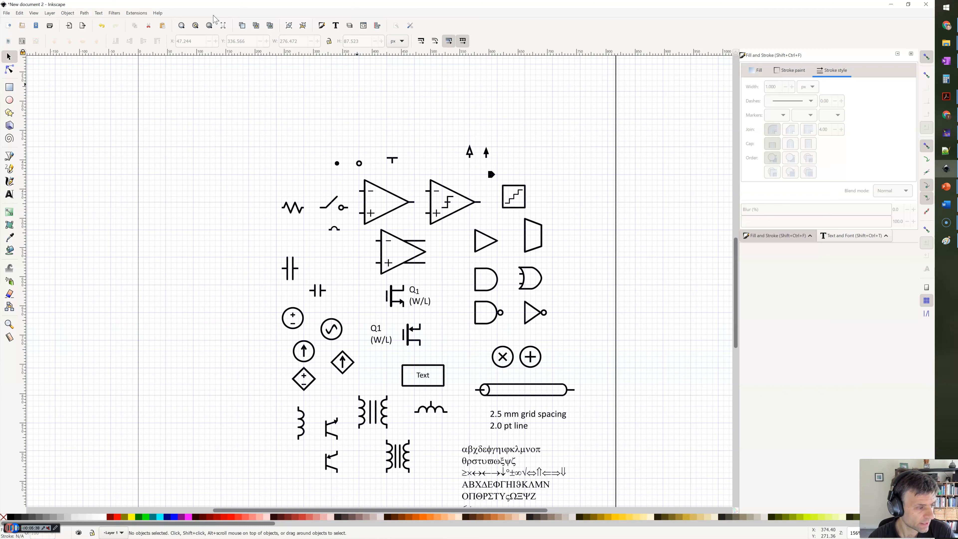
- Draw an open stepped path of six horizontal and vertical segments in the empty area above the resistor symbol, snapping to the grid
click(9, 156)
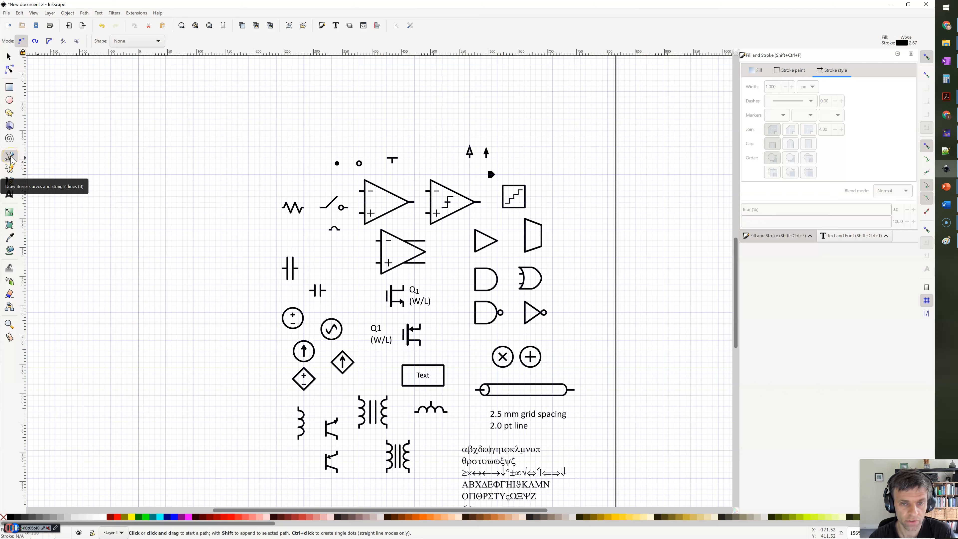
click(193, 94)
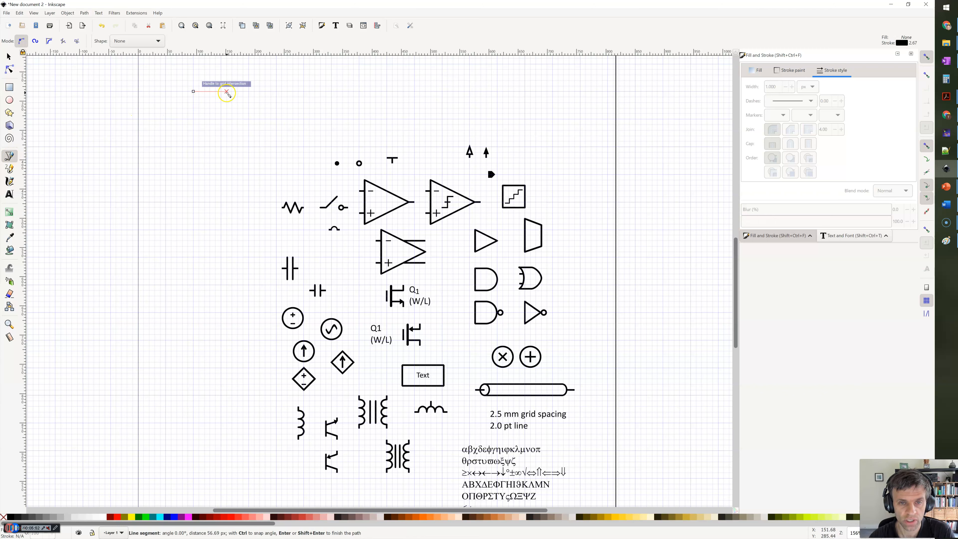
click(254, 94)
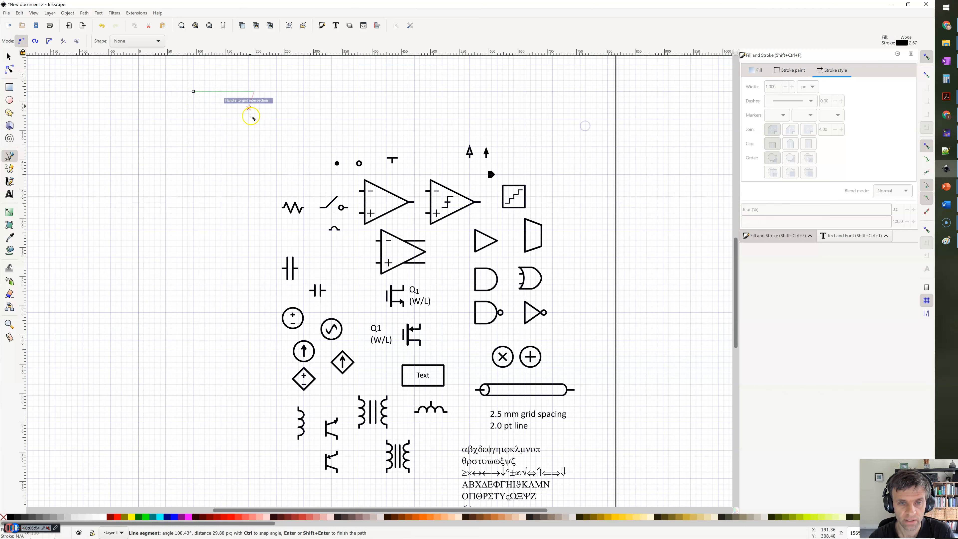
click(255, 124)
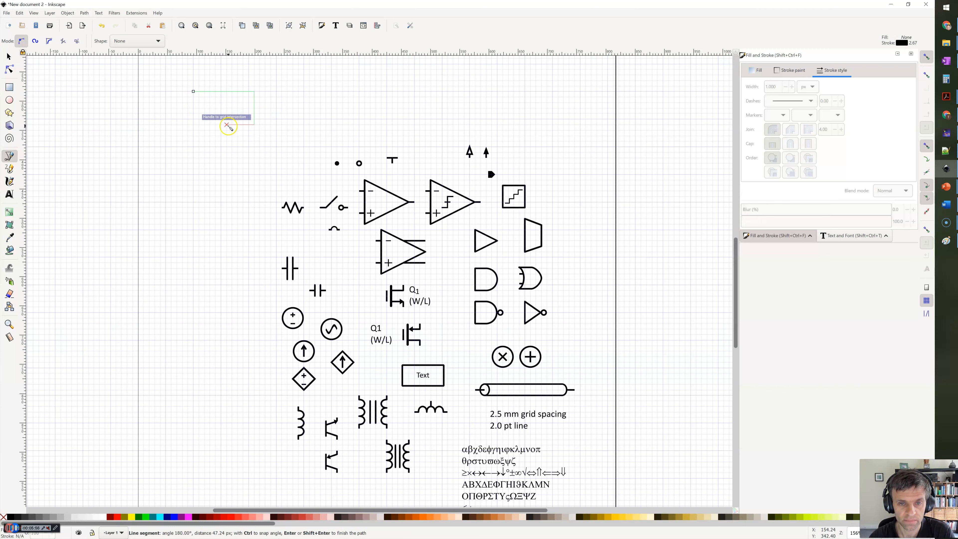
click(227, 126)
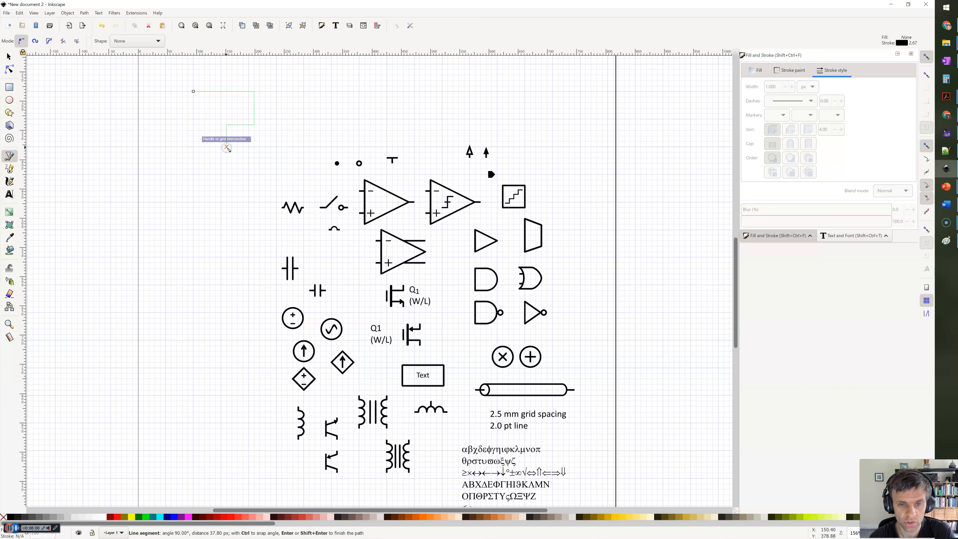
click(227, 147)
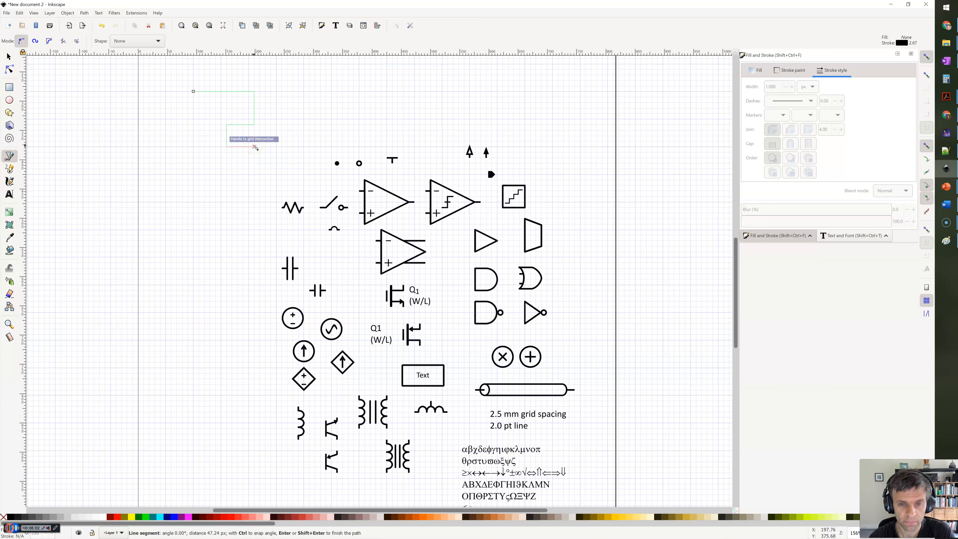
click(254, 175)
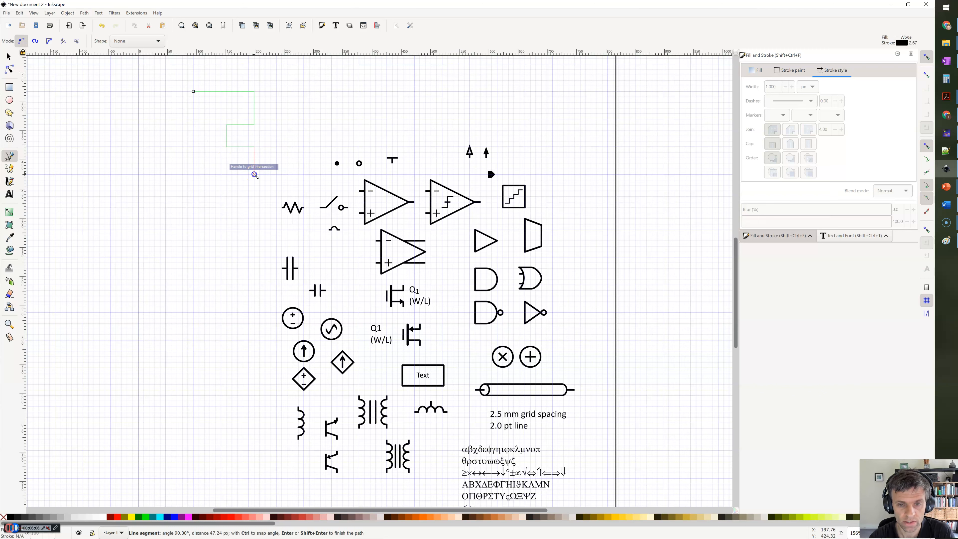
right_click(231, 171)
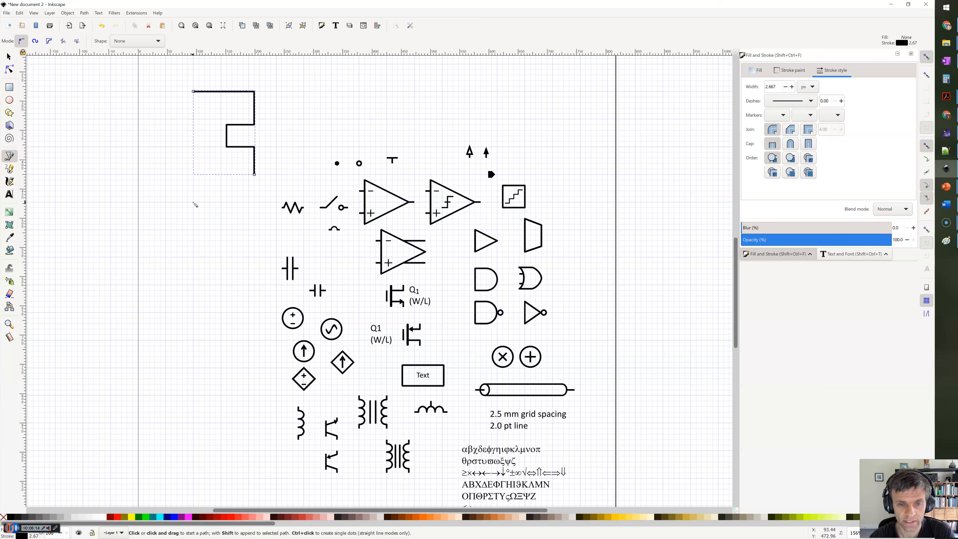
- Draw a Pen path with a curved first segment and a straight vertical second segment below the stepped path, and remove it
drag(193, 202, 194, 229)
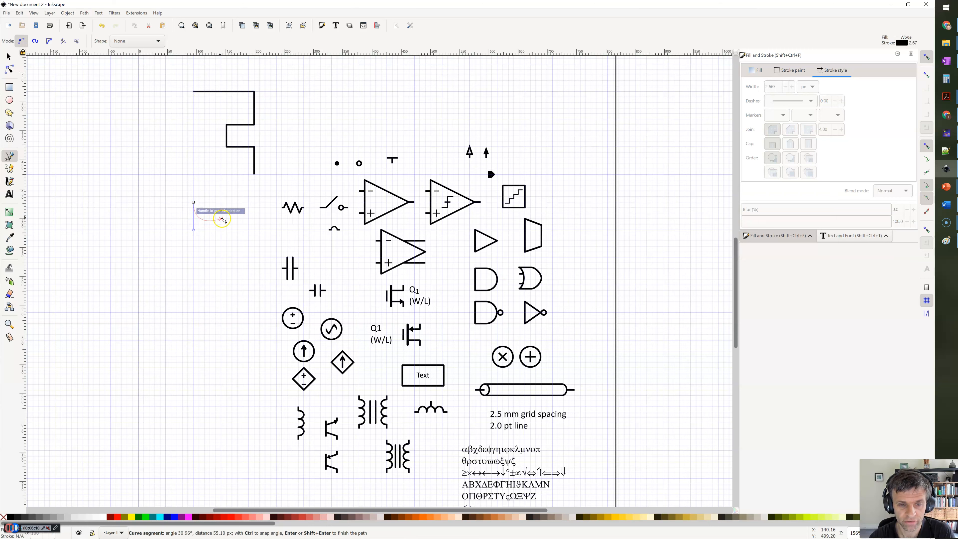
click(222, 219)
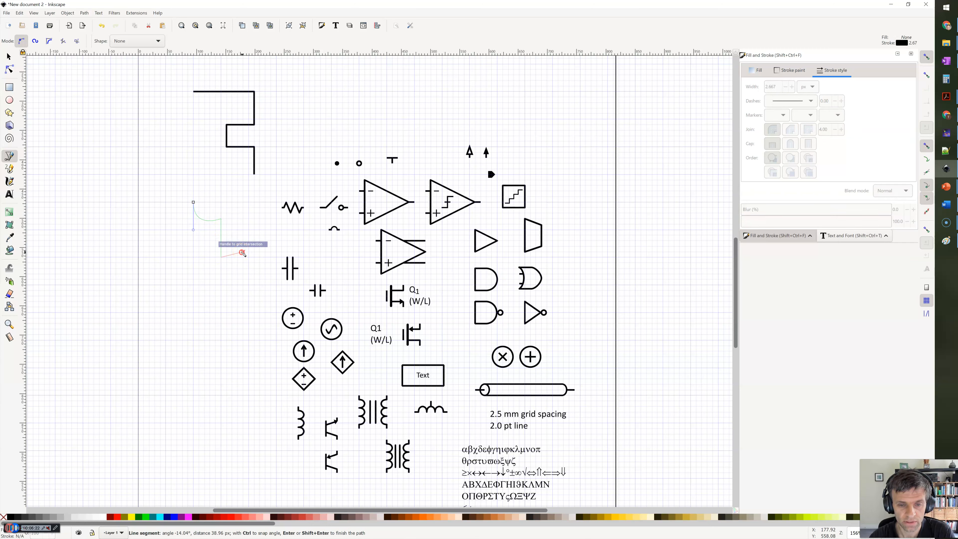
double_click(235, 256)
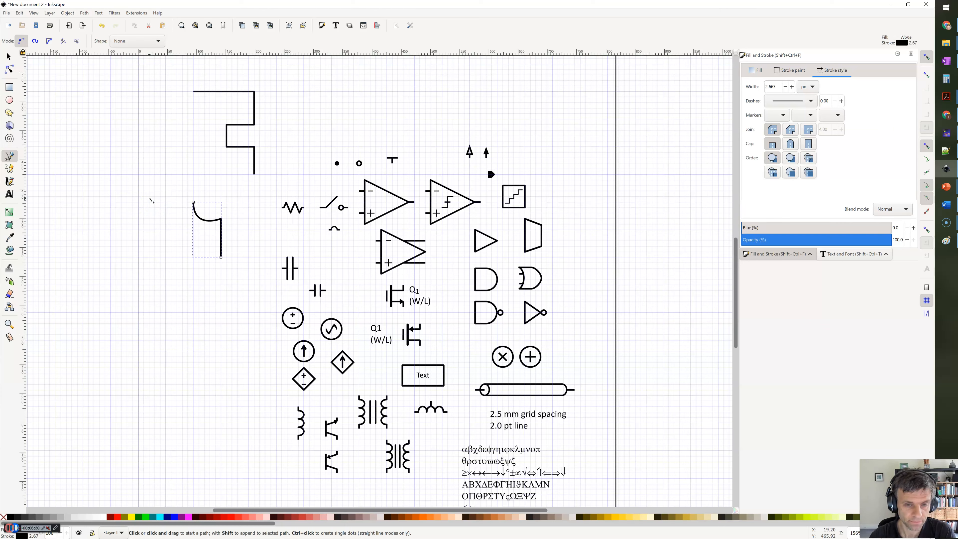
key(Escape)
click(225, 158)
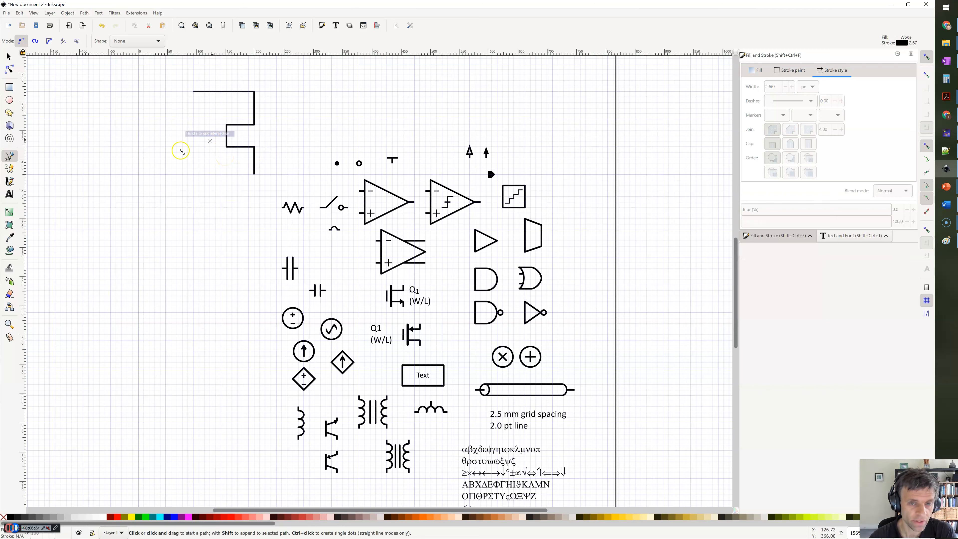
- Draw a three-segment stepped path with the Pencil tool above the dot symbols, continuing each grid-snapped segment from the previous endpoint
click(9, 169)
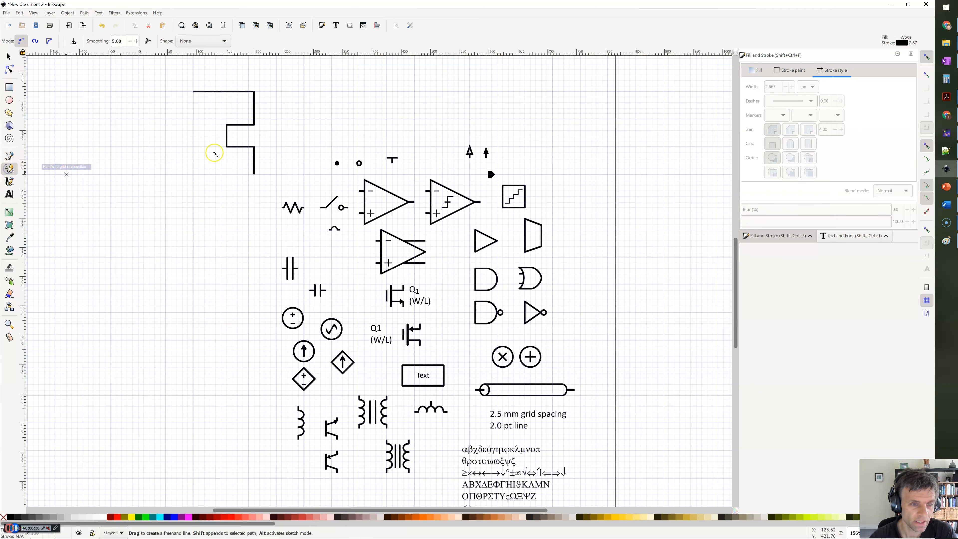
click(304, 91)
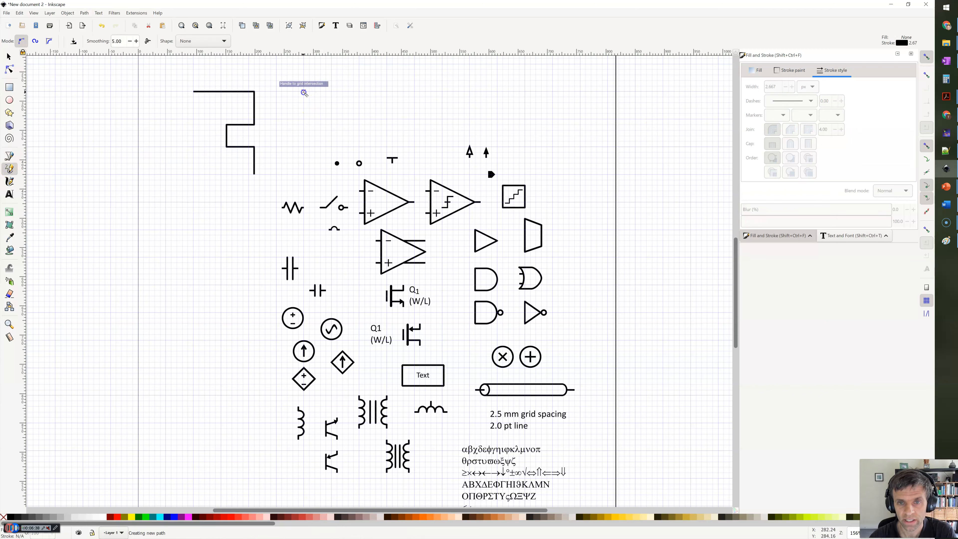
click(331, 92)
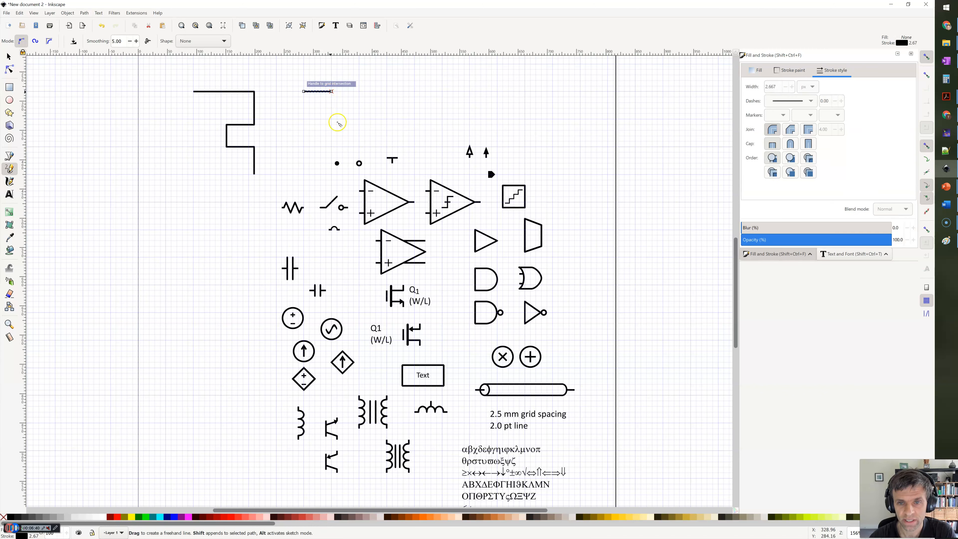
click(331, 95)
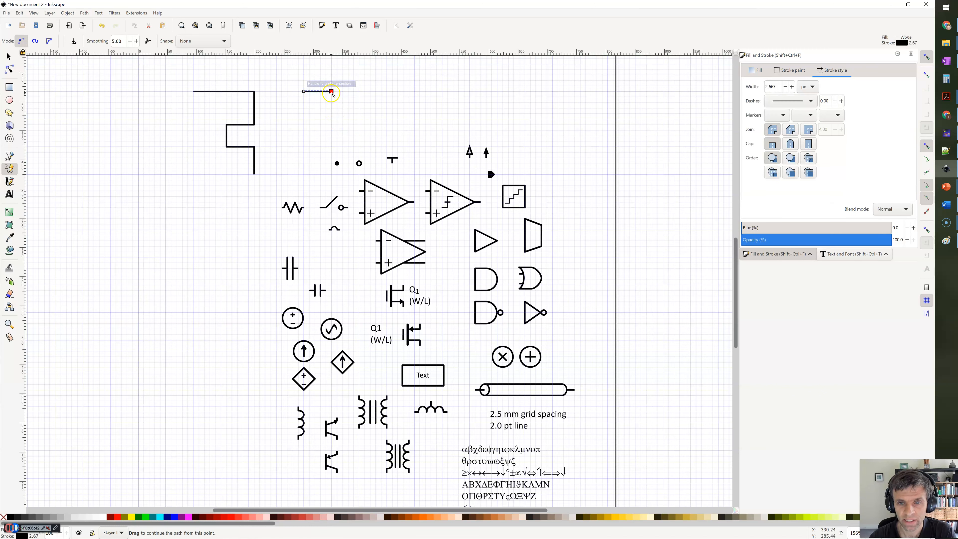
click(331, 119)
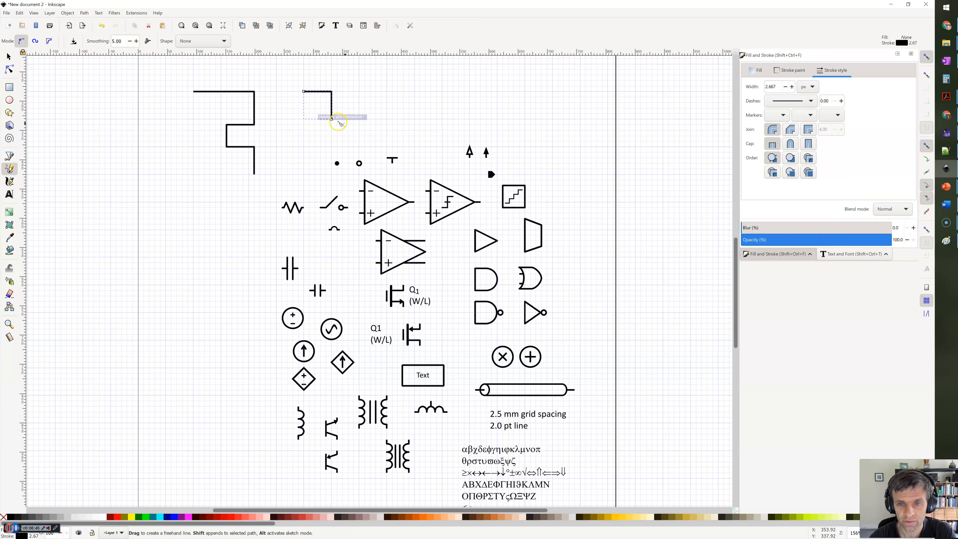
click(359, 120)
double_click(332, 120)
scroll(332, 120, up, 6)
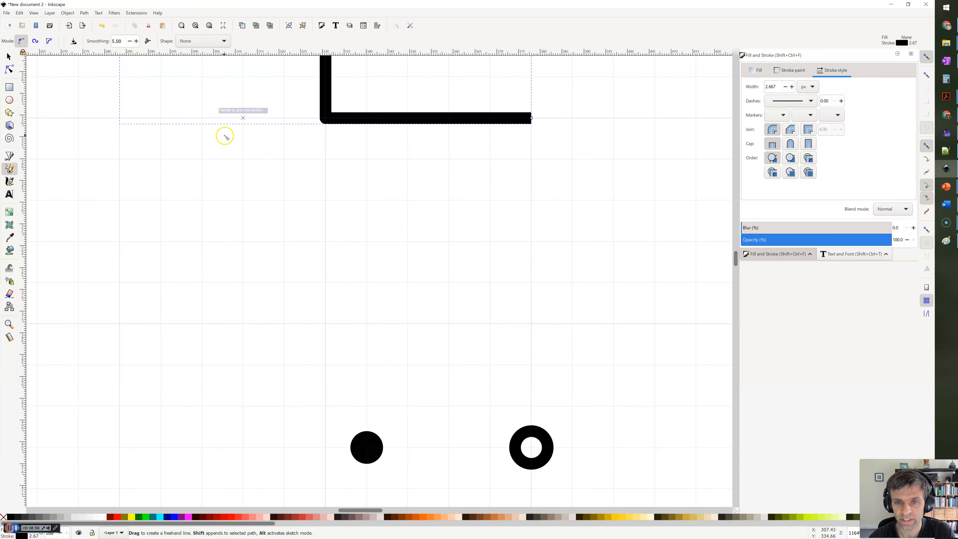
- Delete the three-segment stepped path above the dot symbols
click(8, 57)
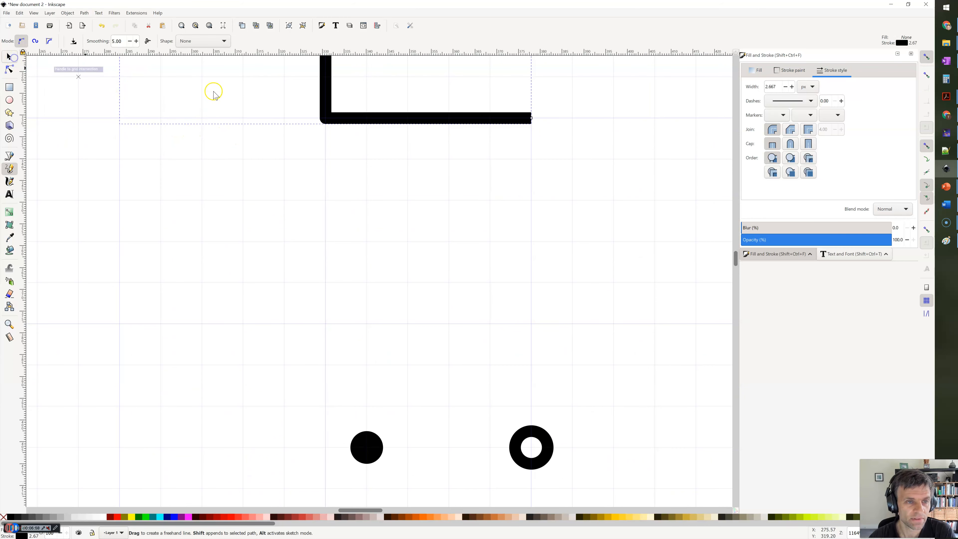
click(417, 118)
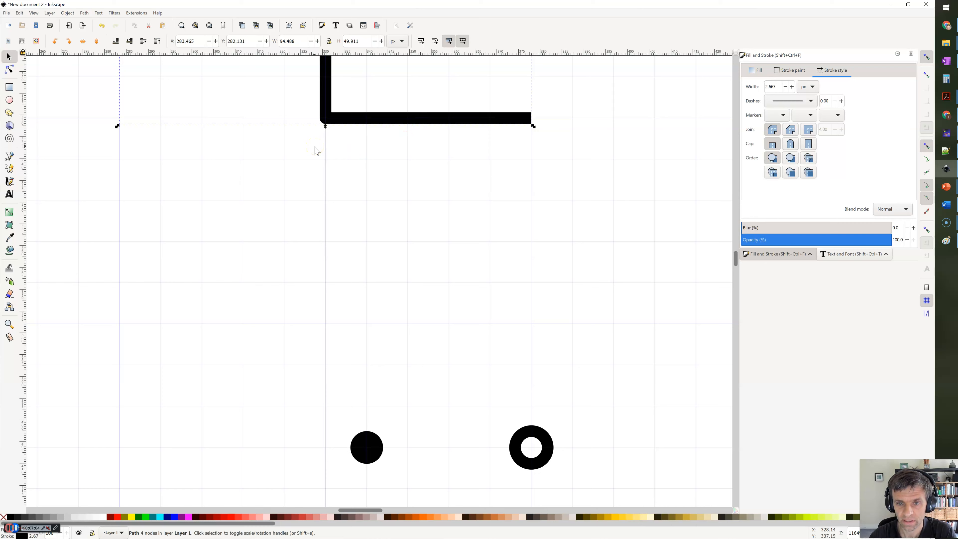
key(Delete)
click(99, 93)
- Draw two separate Pencil lines: a horizontal one about 47 px long and a vertical one about 28 px long below its right end
click(10, 168)
click(120, 118)
click(325, 118)
click(327, 117)
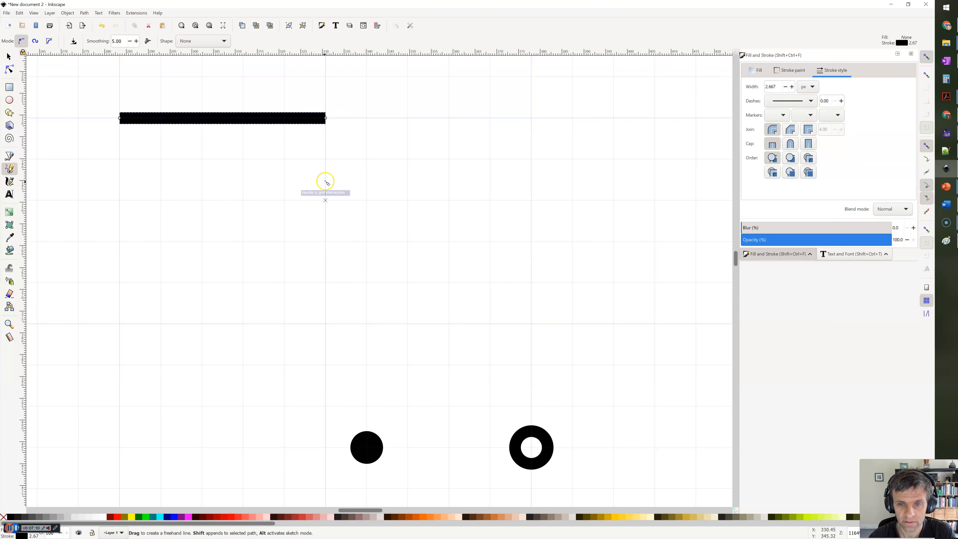
click(325, 198)
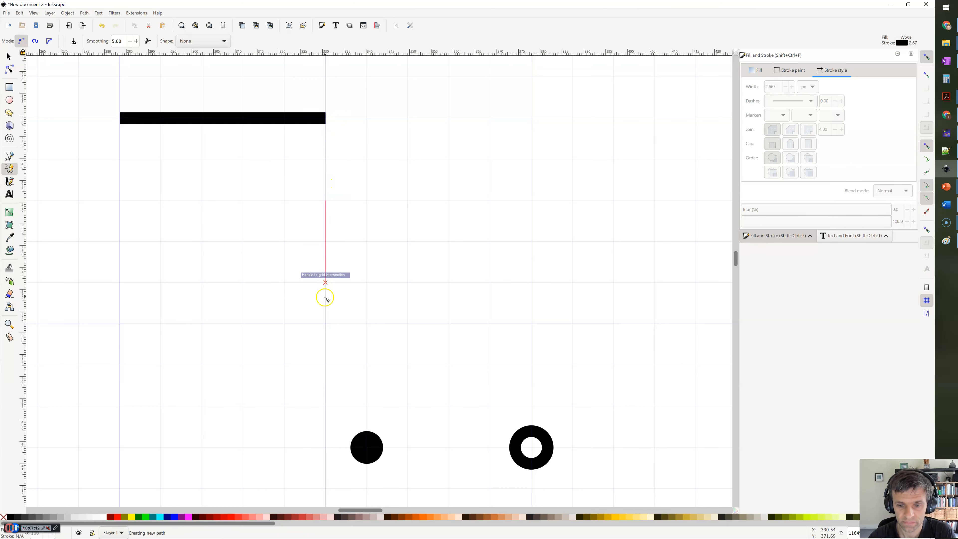
click(326, 322)
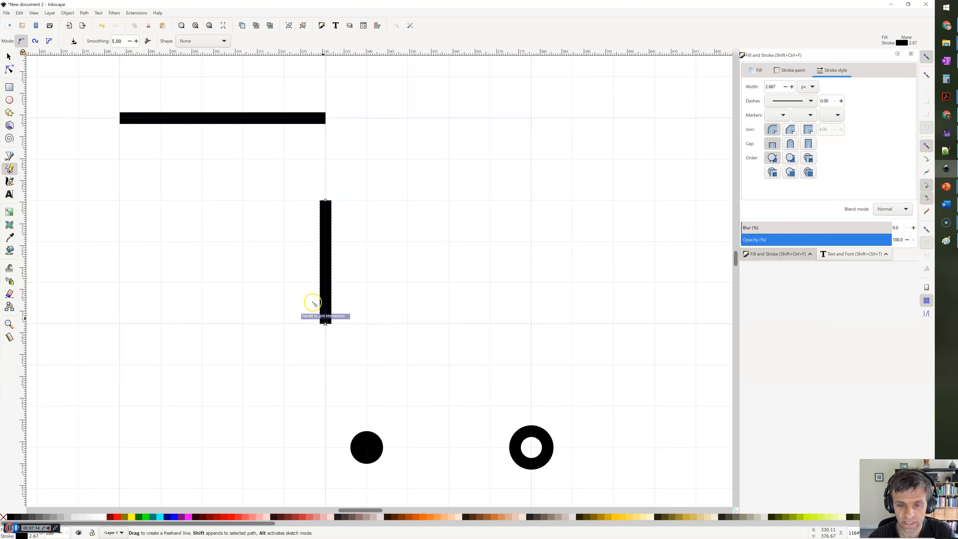
- Move the vertical line up until its top end snaps to the right end of the horizontal line
click(9, 57)
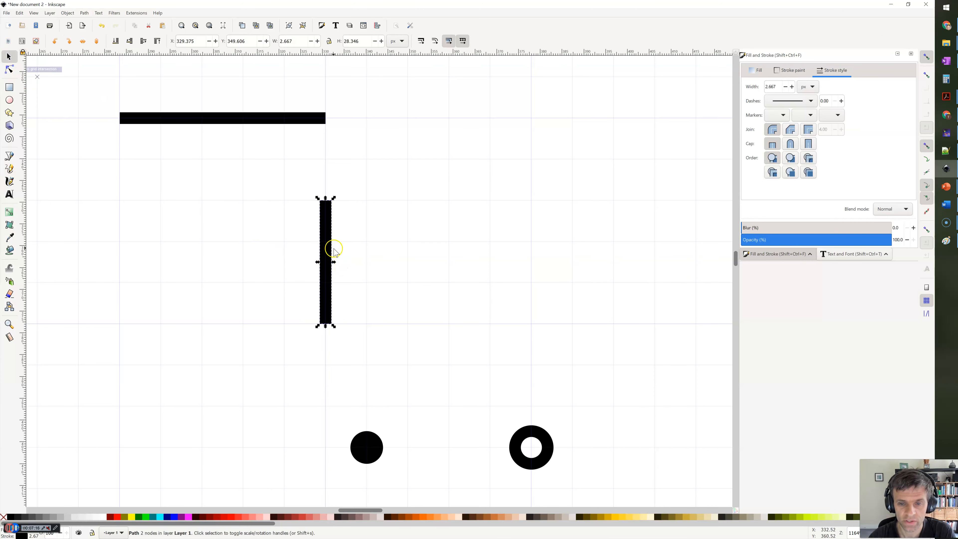
drag(325, 180, 327, 120)
click(234, 173)
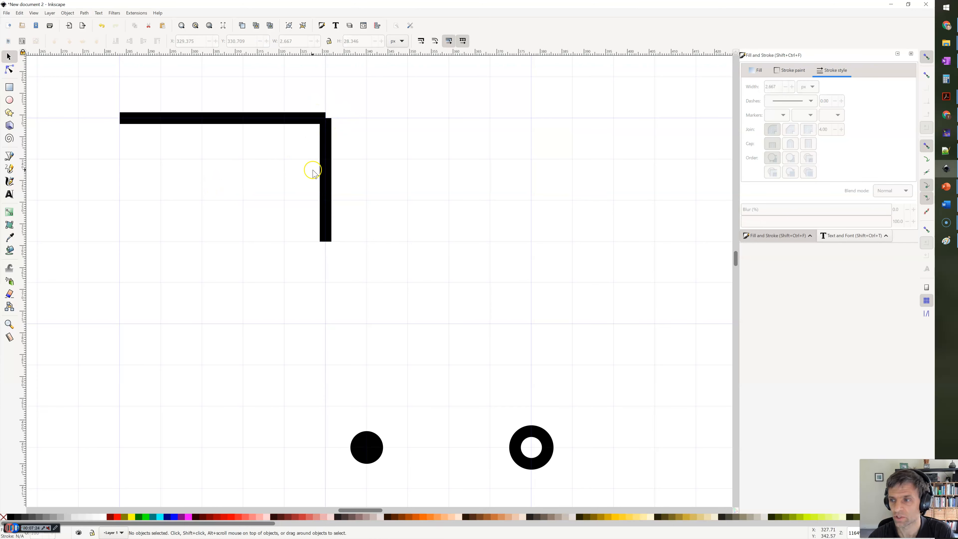
- Give the horizontal line round caps, and delete both lines
click(259, 121)
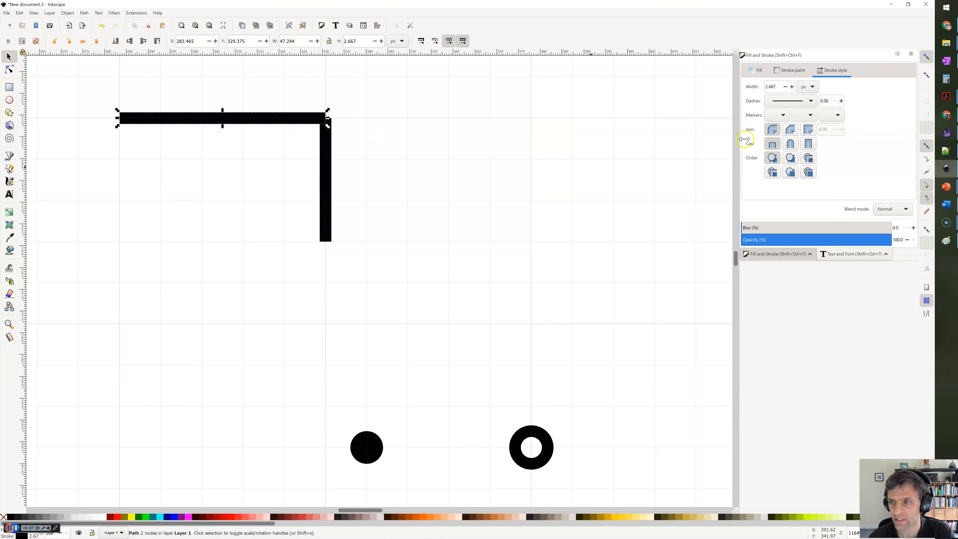
click(791, 144)
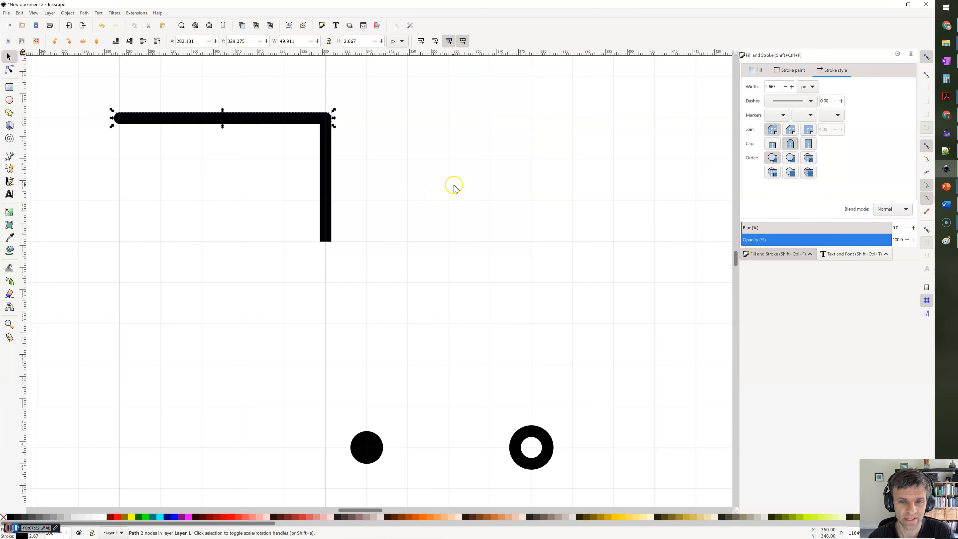
shift+click(327, 185)
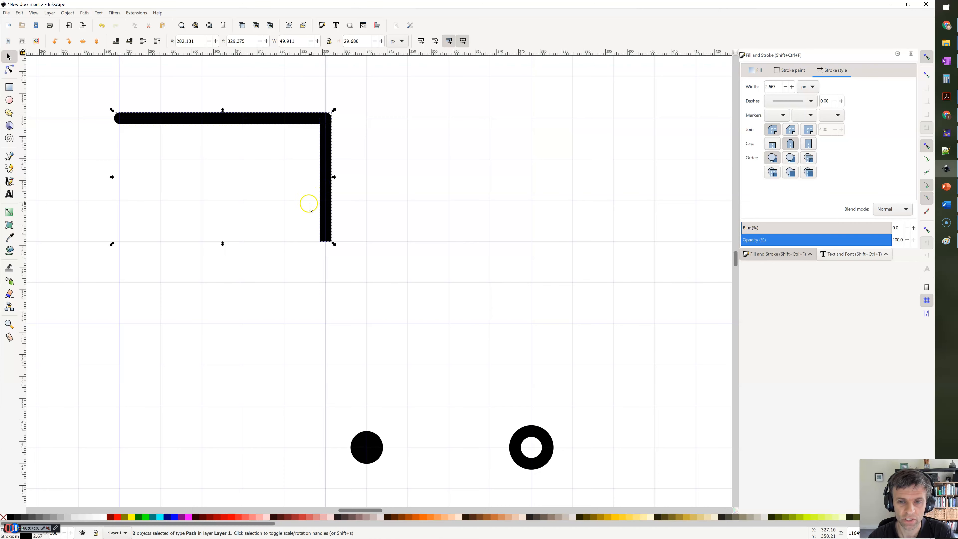
key(Delete)
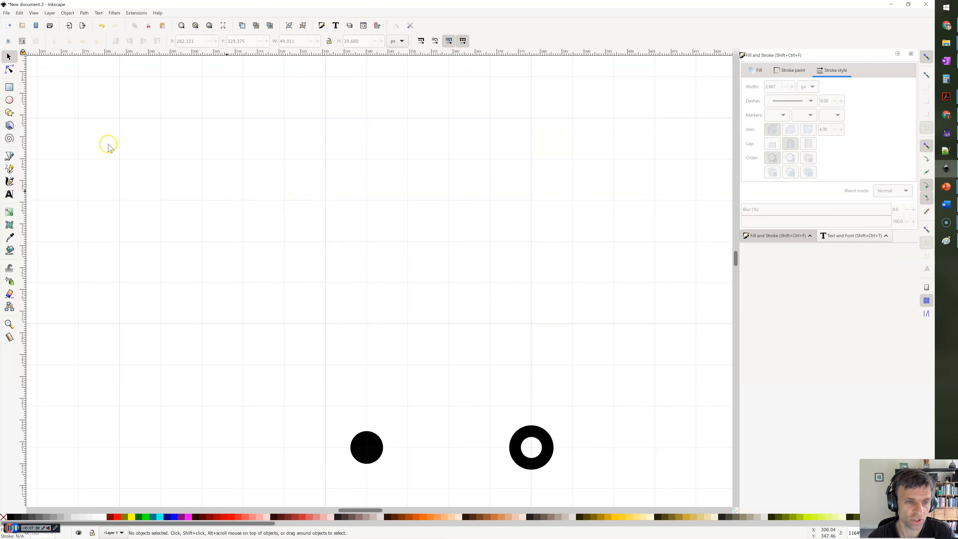
- Draw an L-shaped Pen path running about 47 px right and about 38 px down, with its corner on a grid intersection
click(9, 156)
click(120, 118)
click(326, 118)
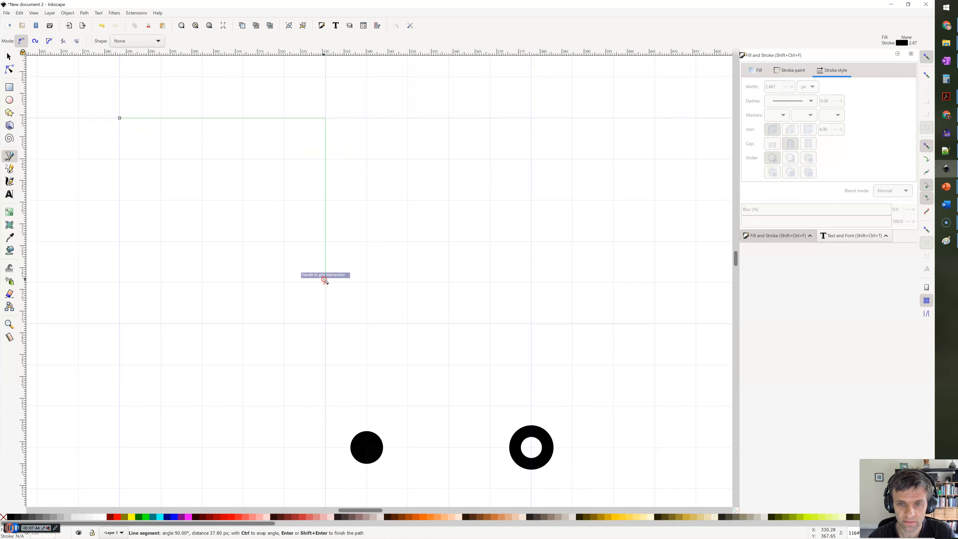
click(325, 282)
key(Return)
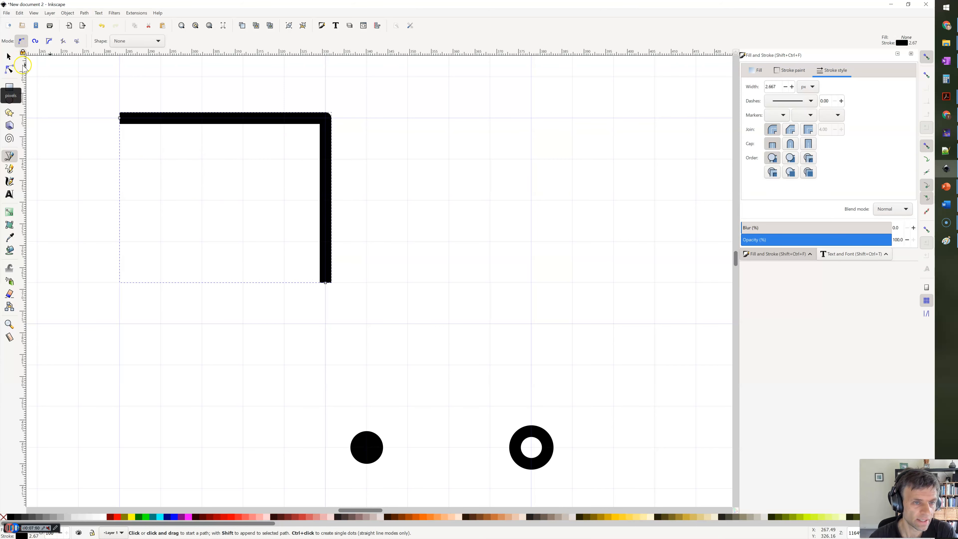
- Draw a second Pen path running about 47 px left to the L-shape's corner and about 9 px straight up from it
click(532, 118)
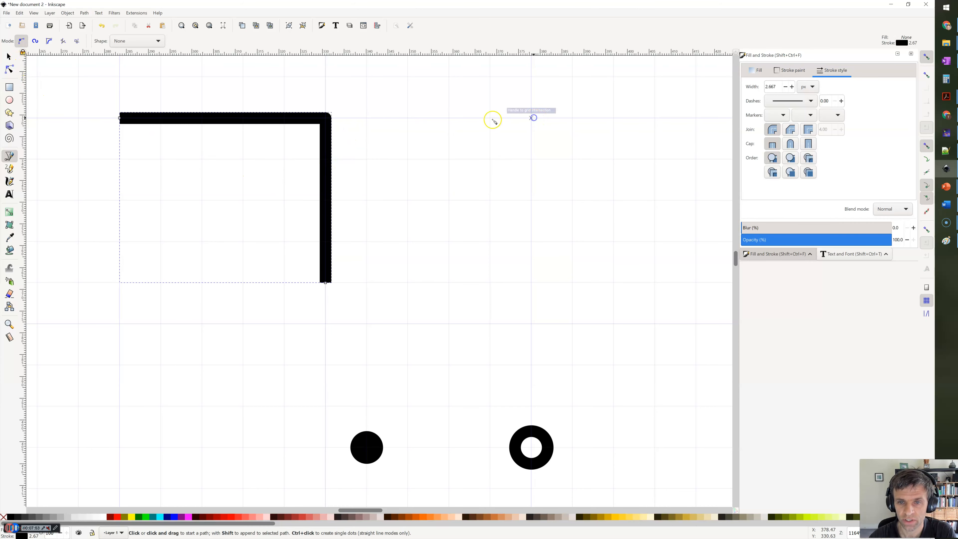
click(326, 117)
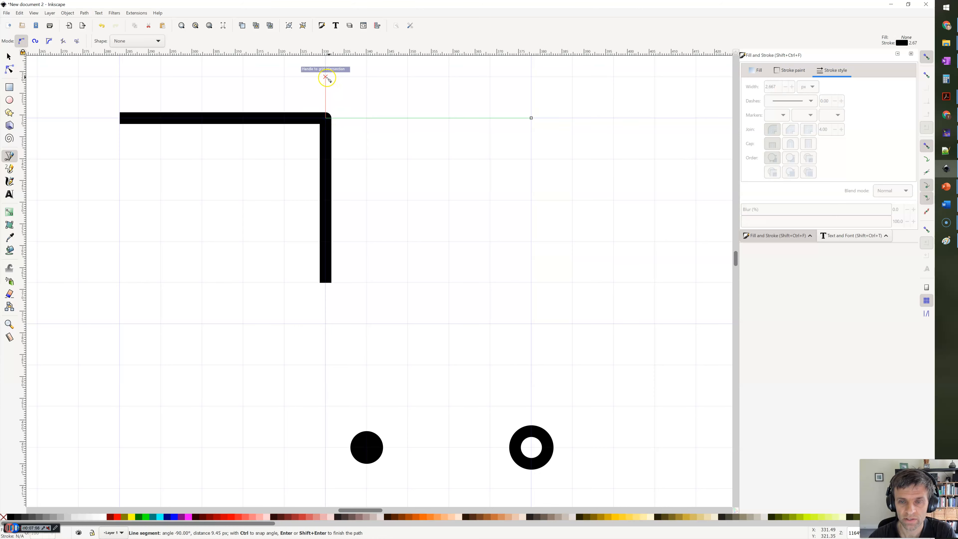
click(326, 77)
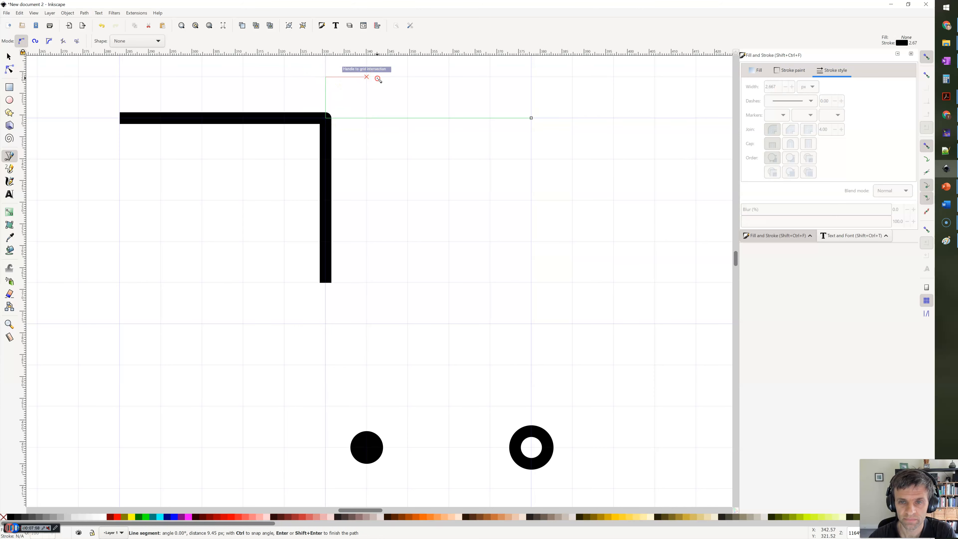
key(Return)
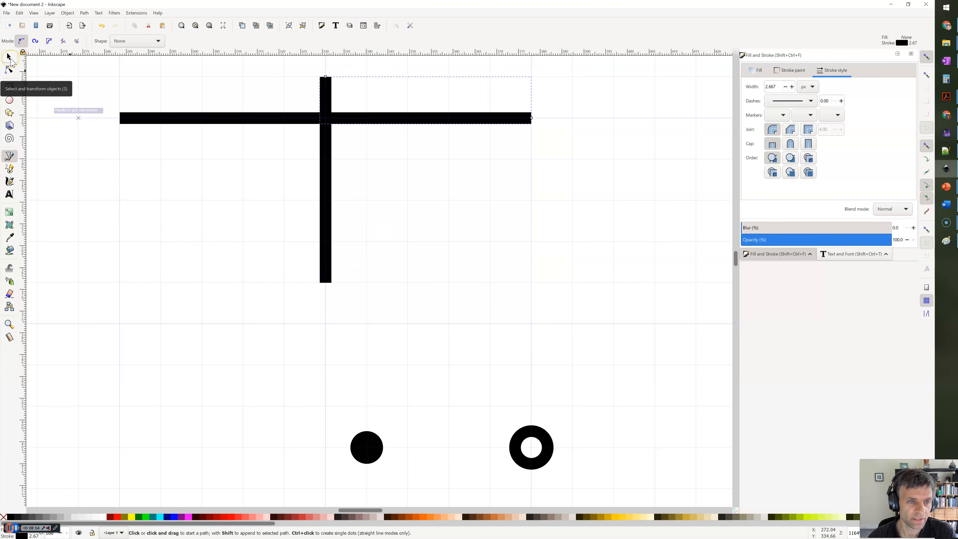
- Place a filled Pencil dot on the wire crossing and another, about 8 px wide, at a grid intersection below and left of it
click(326, 118)
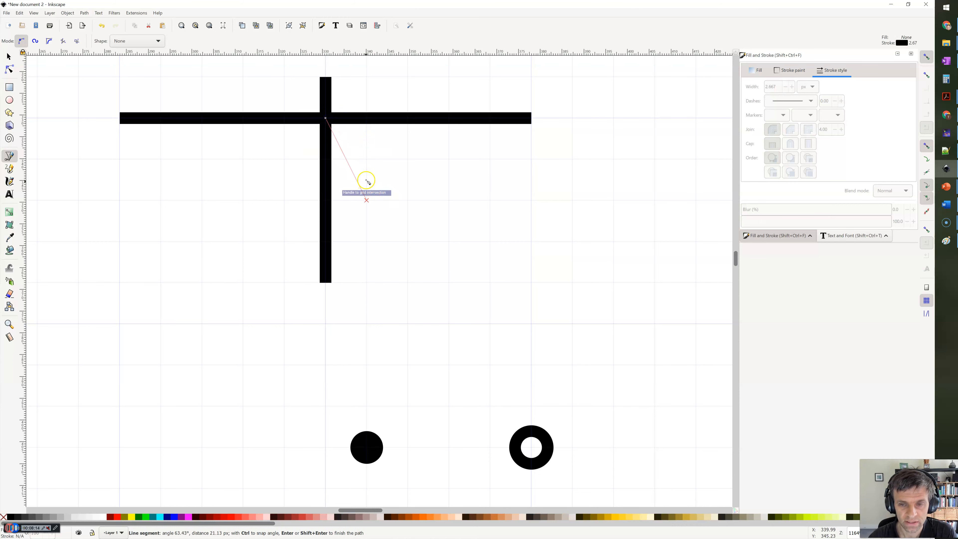
click(10, 169)
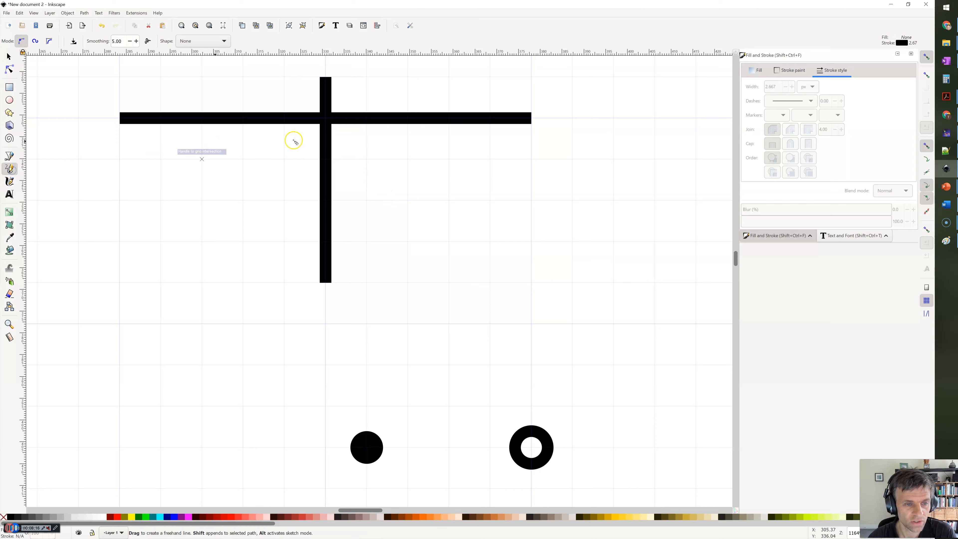
click(327, 119)
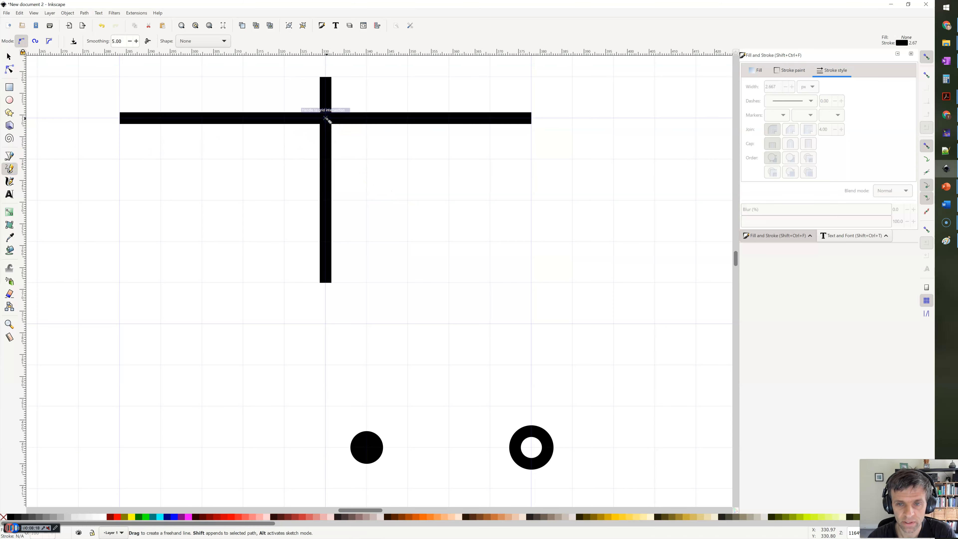
ctrl+click(327, 119)
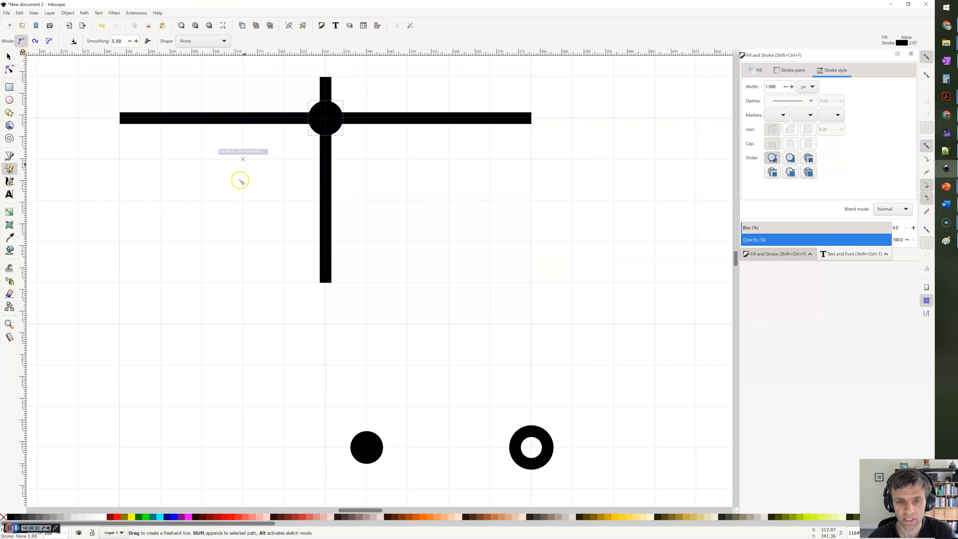
ctrl+click(244, 201)
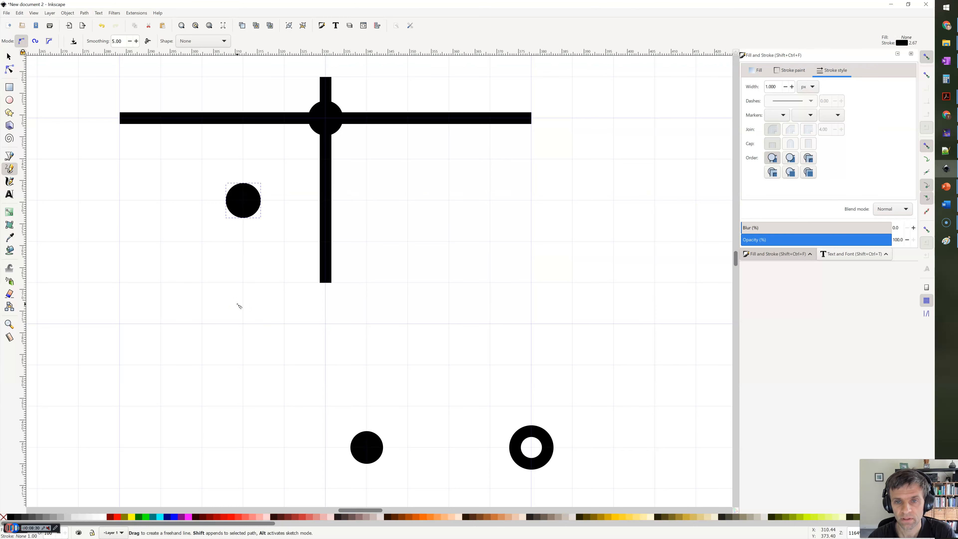
- Inspect the size and stroke settings of the existing filled dot and open circle symbols
click(7, 58)
click(8, 57)
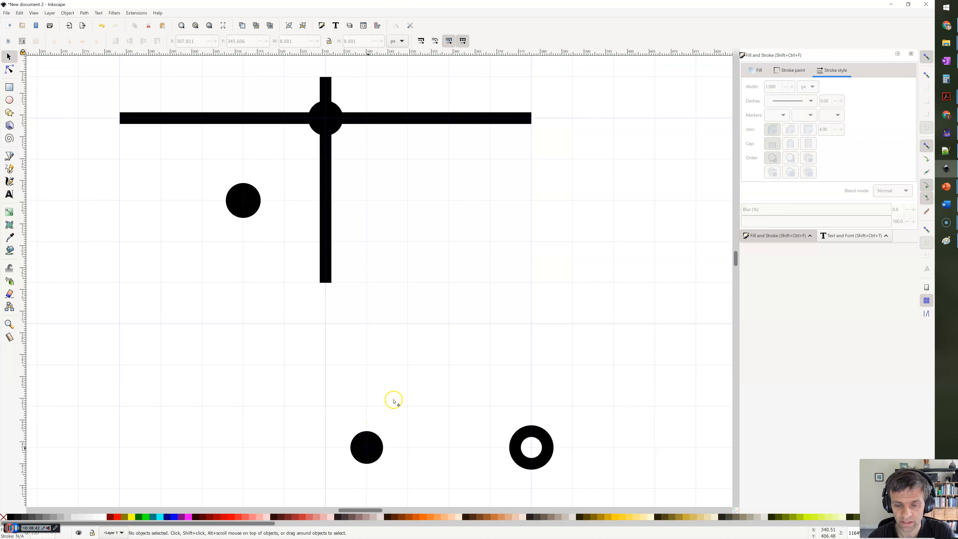
click(378, 442)
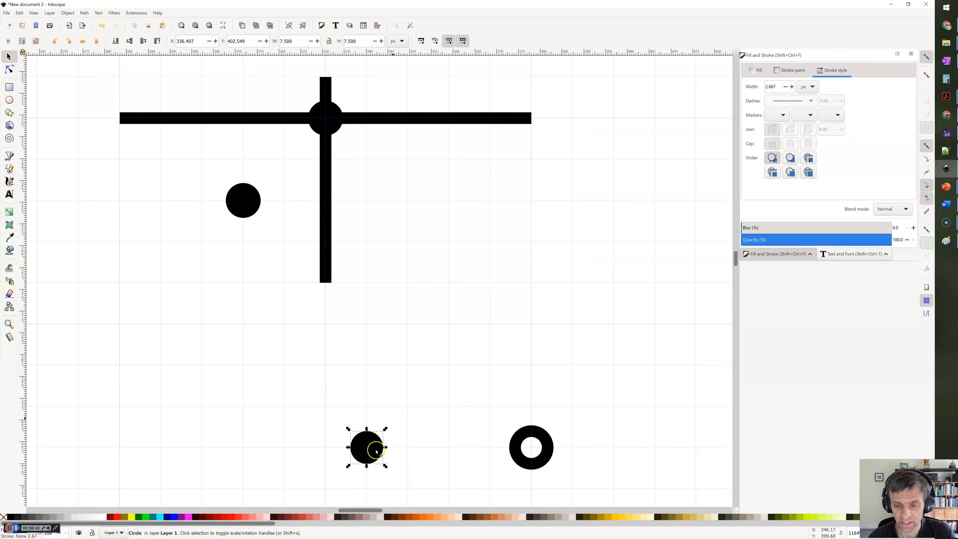
click(532, 450)
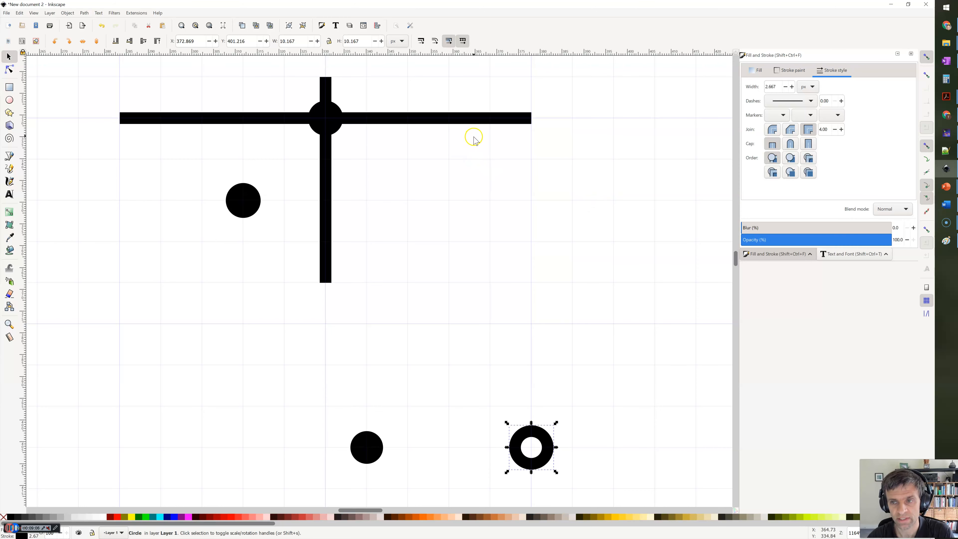
- Delete the loose filled dot below and left of the wire crossing
click(247, 206)
key(Delete)
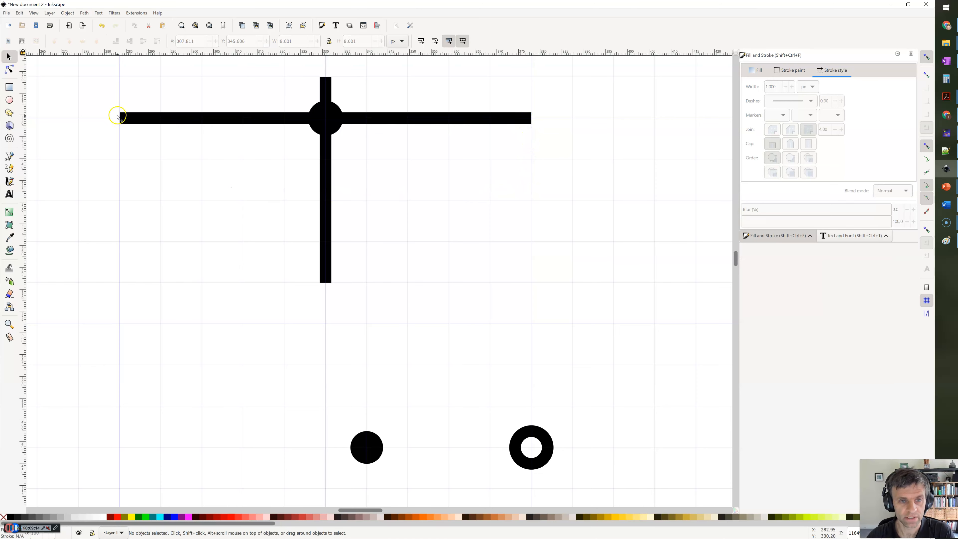
- Try moving the L-shaped wire away from the junction and snap its corner back onto the junction dot's grid intersection
drag(121, 141, 347, 213)
drag(275, 205, 140, 204)
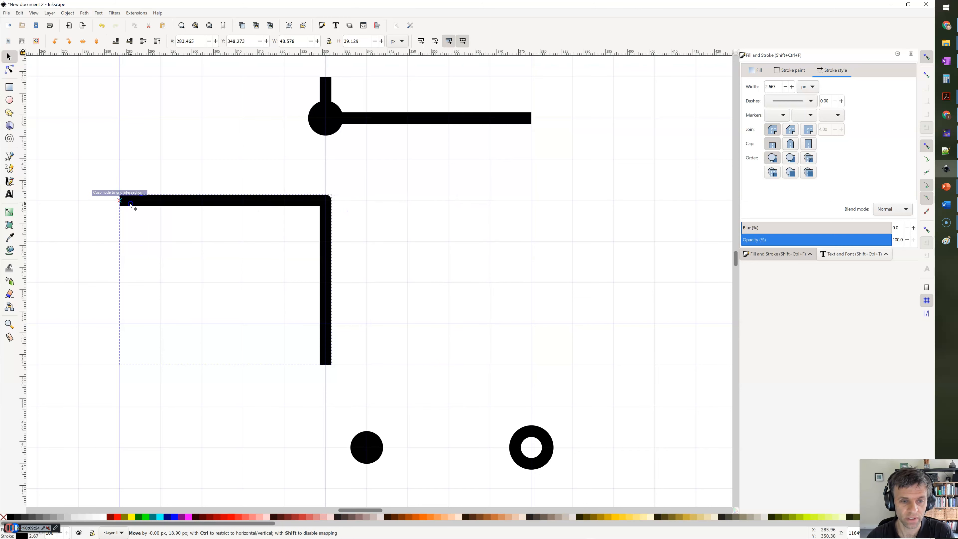
mouse_move(129, 126)
mouse_down()
mouse_move(126, 170)
mouse_move(214, 208)
mouse_move(253, 208)
mouse_move(120, 202)
mouse_move(125, 123)
mouse_up()
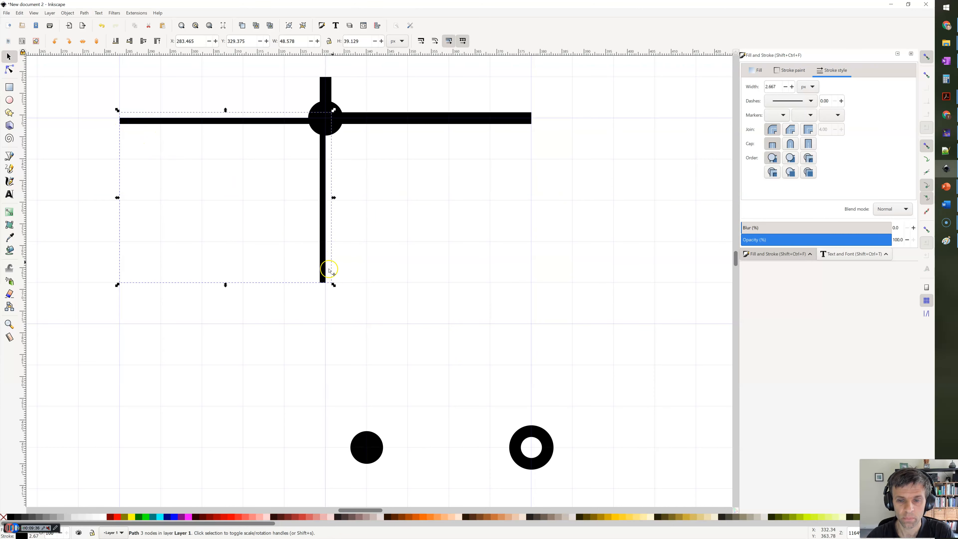
scroll(384, 227, down, 1)
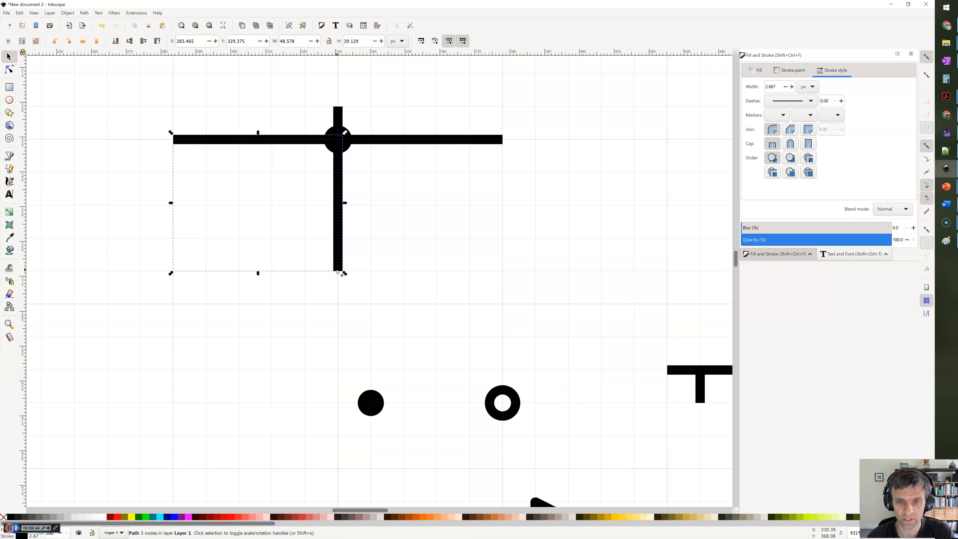
mouse_move(338, 271)
mouse_down()
mouse_move(398, 285)
mouse_move(403, 305)
mouse_move(430, 306)
mouse_move(346, 300)
mouse_move(325, 267)
mouse_move(332, 235)
mouse_move(346, 236)
mouse_move(346, 257)
mouse_up()
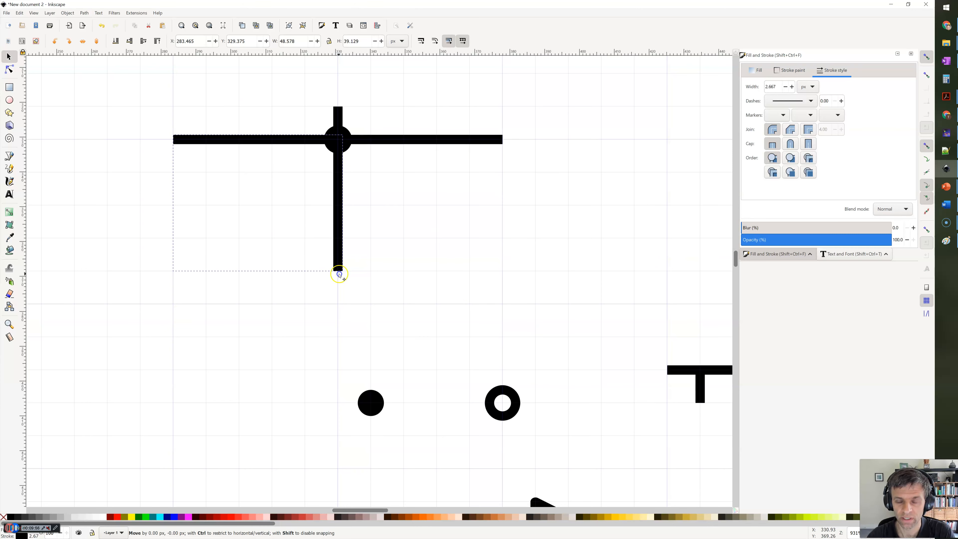
drag(339, 274, 339, 275)
- Move the plain op-amp symbol up beside the wire junction, with its plus input level with the horizontal wire
scroll(451, 298, down, 1)
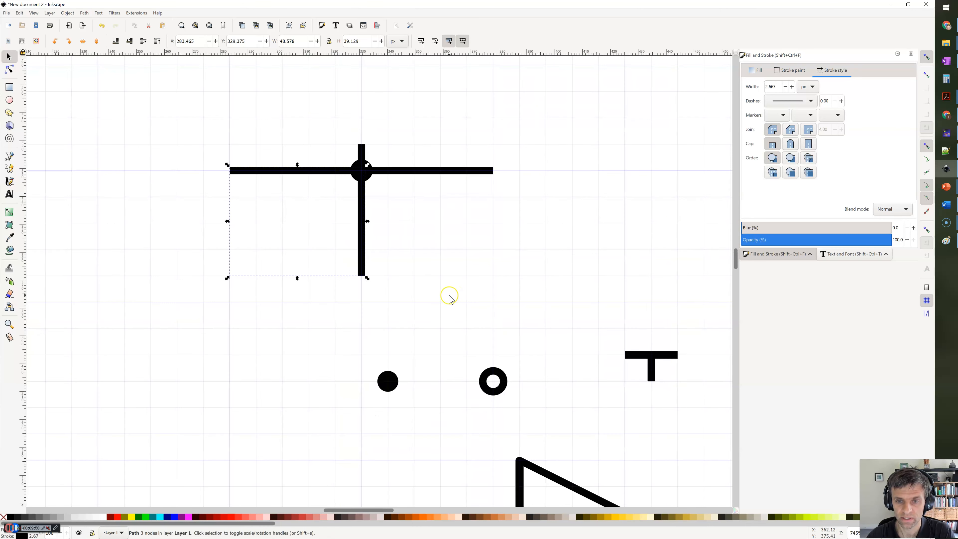
scroll(451, 298, down, 4)
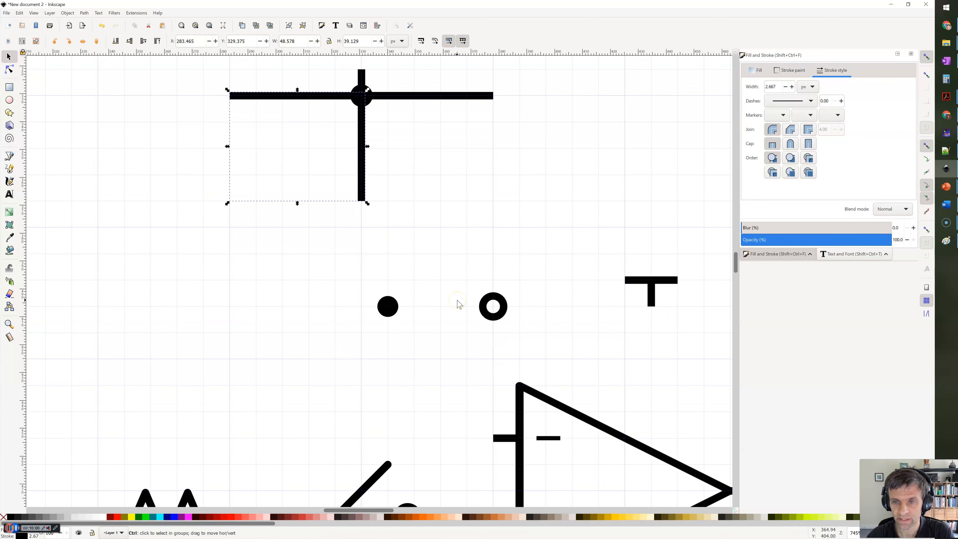
scroll(458, 304, down, 4)
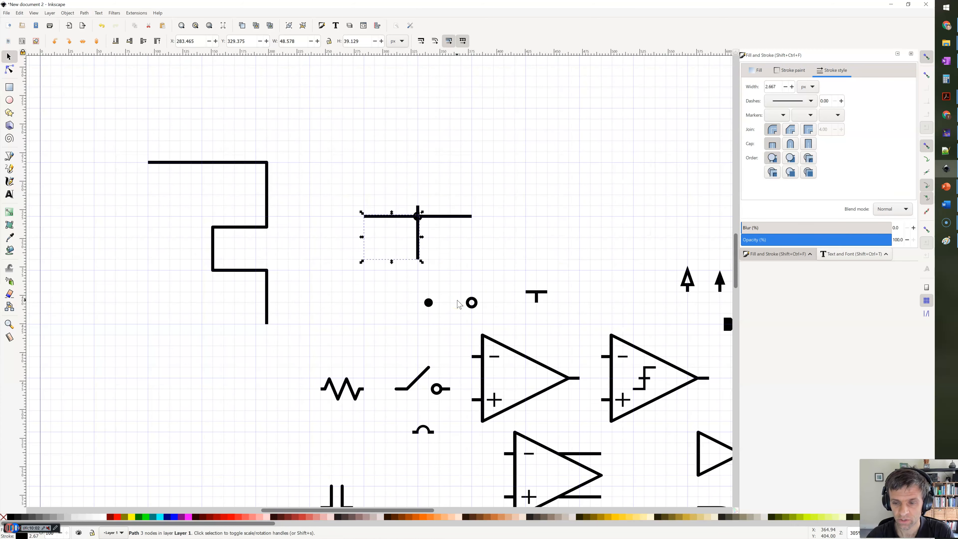
scroll(458, 304, down, 1)
scroll(482, 302, up, 2)
scroll(487, 336, down, 1)
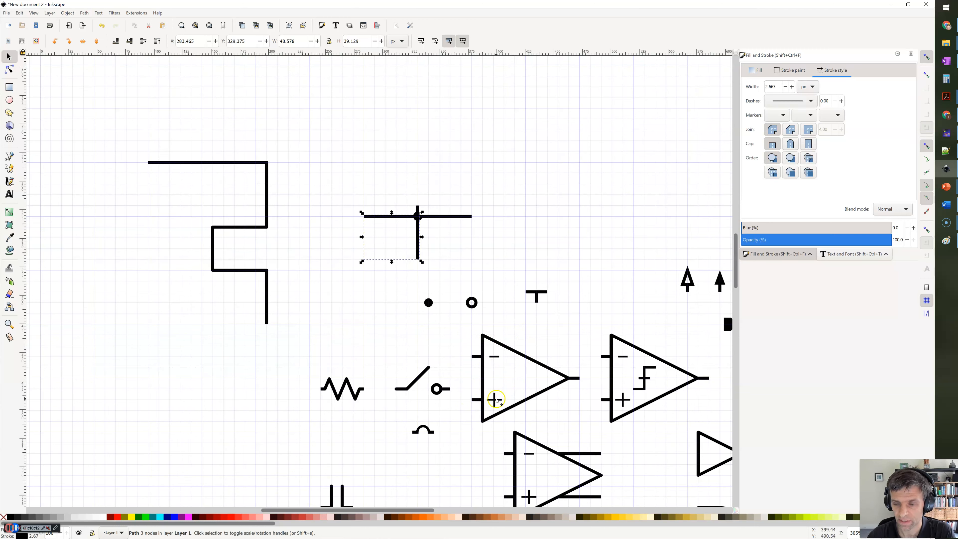
mouse_move(502, 400)
mouse_down()
mouse_move(504, 225)
mouse_move(546, 200)
mouse_up()
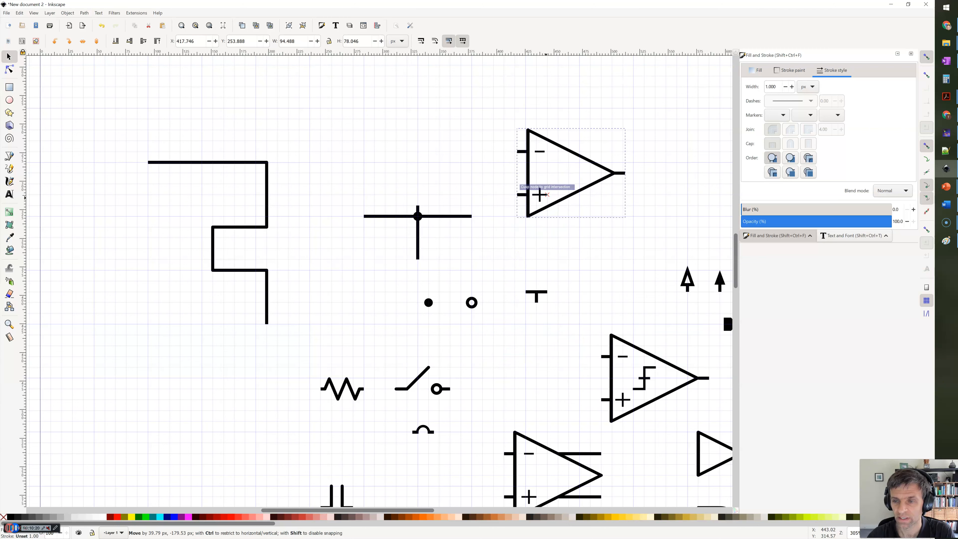
click(516, 199)
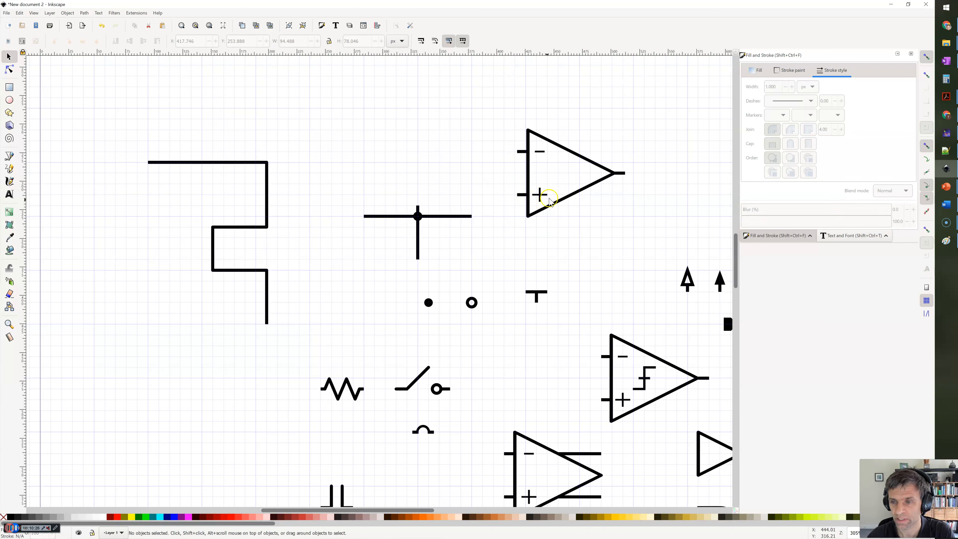
mouse_move(546, 210)
mouse_down()
mouse_move(550, 217)
mouse_move(539, 217)
mouse_up()
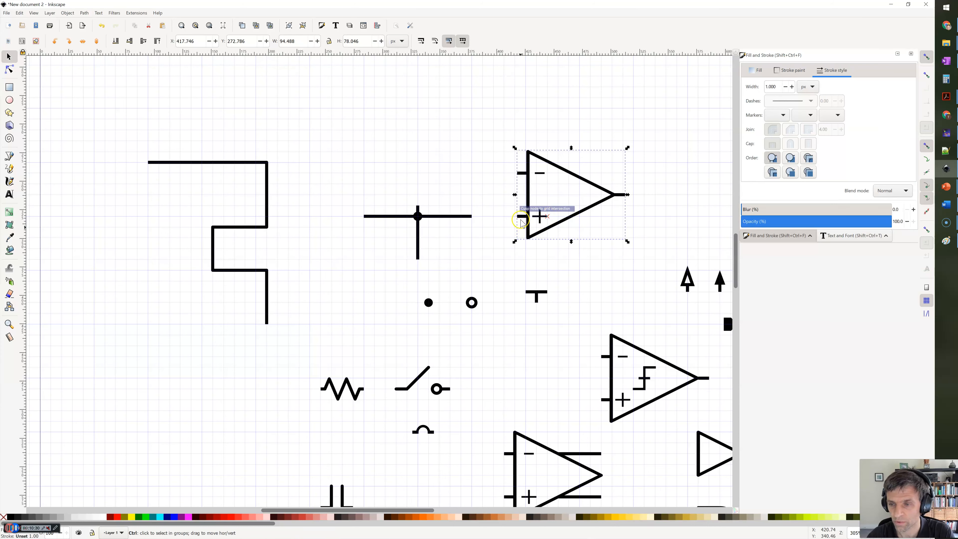
- Snap the op-amp's plus input onto the right end of the horizontal wire and check the connection up close
ctrl+scroll(516, 216, up, 2)
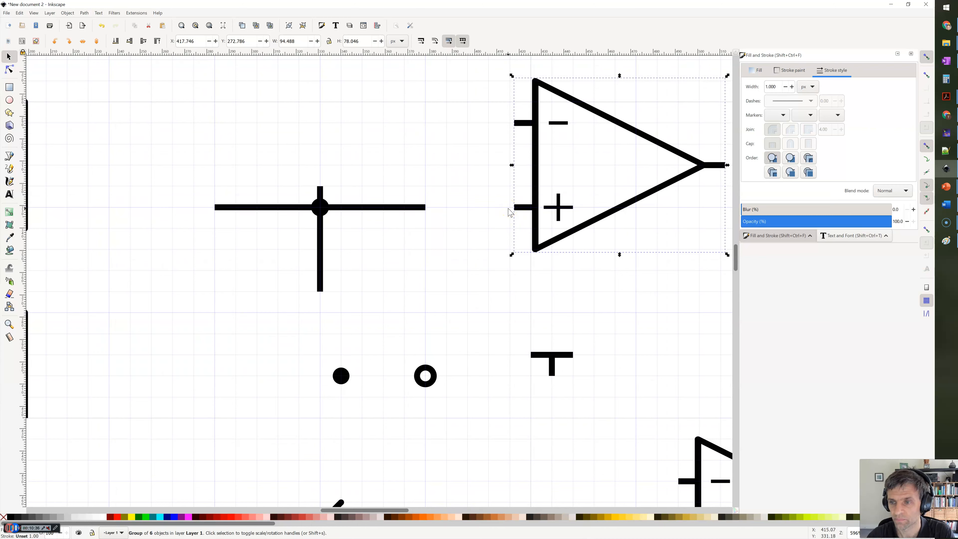
click(483, 176)
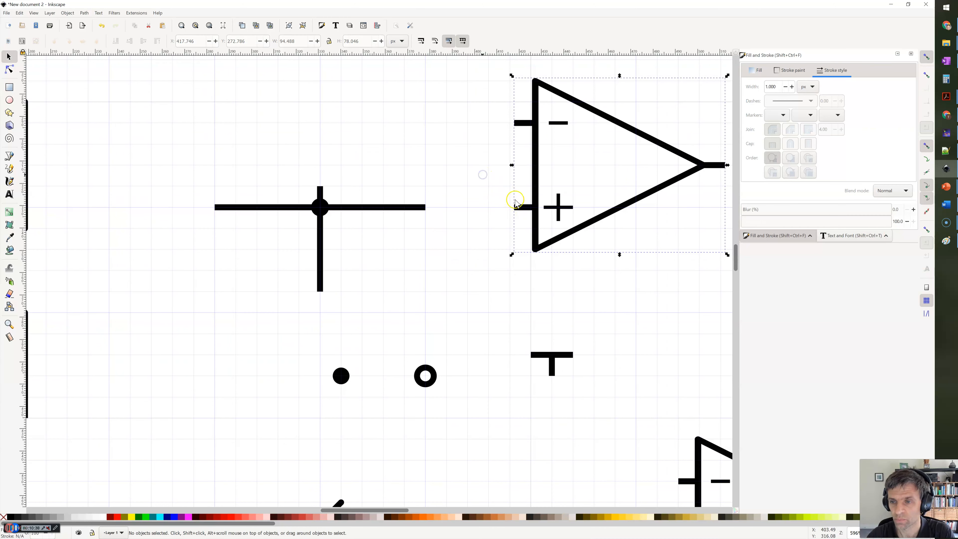
drag(514, 207, 430, 211)
click(398, 240)
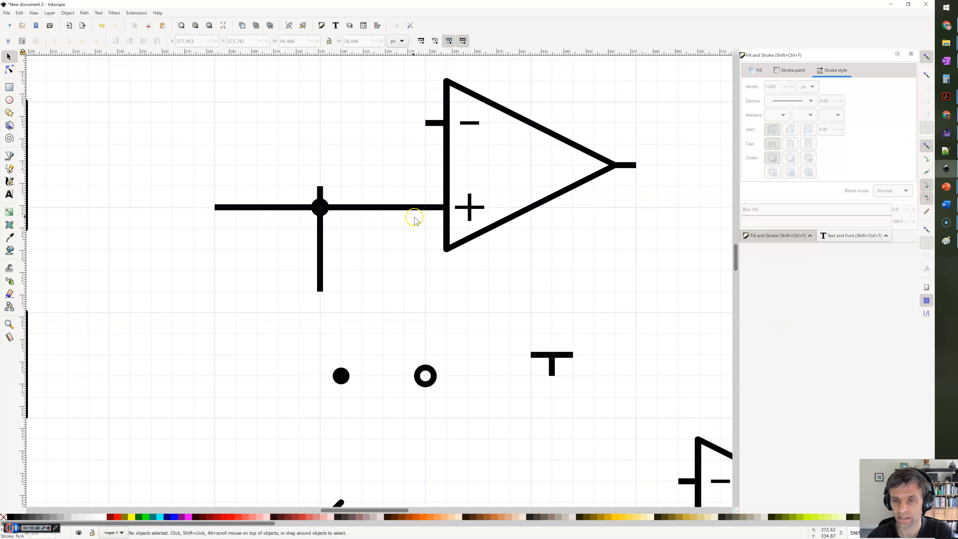
ctrl+scroll(430, 213, up, 3)
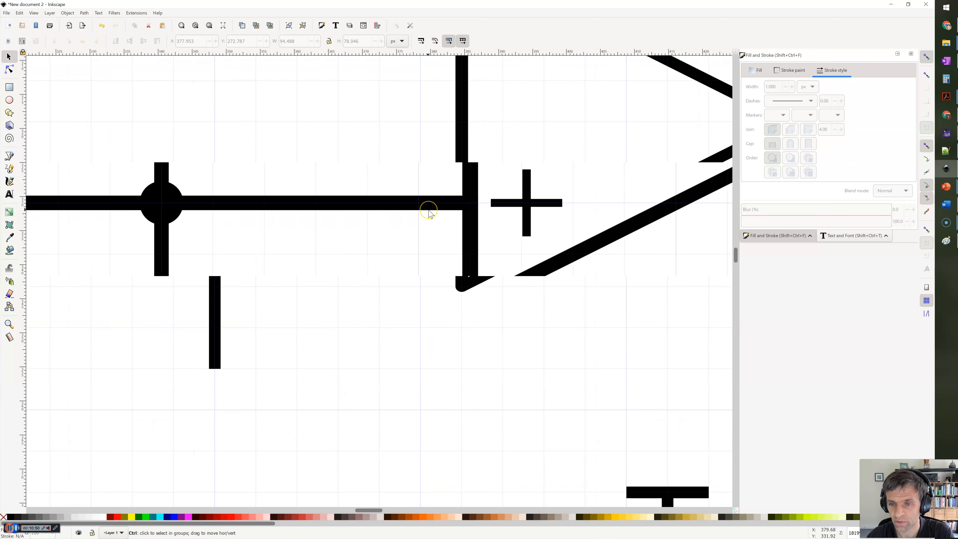
ctrl+scroll(374, 242, down, 1)
ctrl+scroll(374, 242, down, 3)
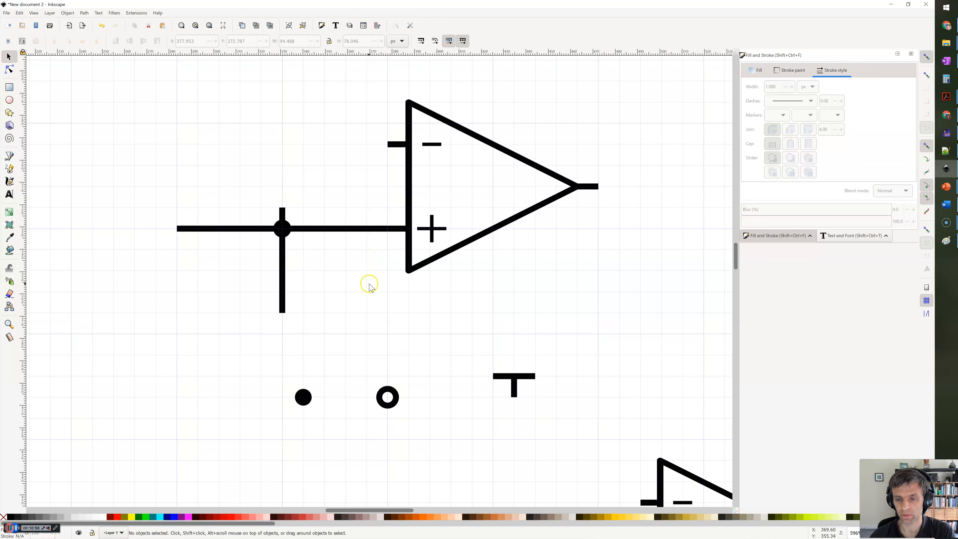
- Move the lower MOSFET symbol, whose arrow points inward, onto the bottom end of the junction's vertical wire
ctrl+scroll(368, 283, down, 1)
scroll(368, 306, down, 5)
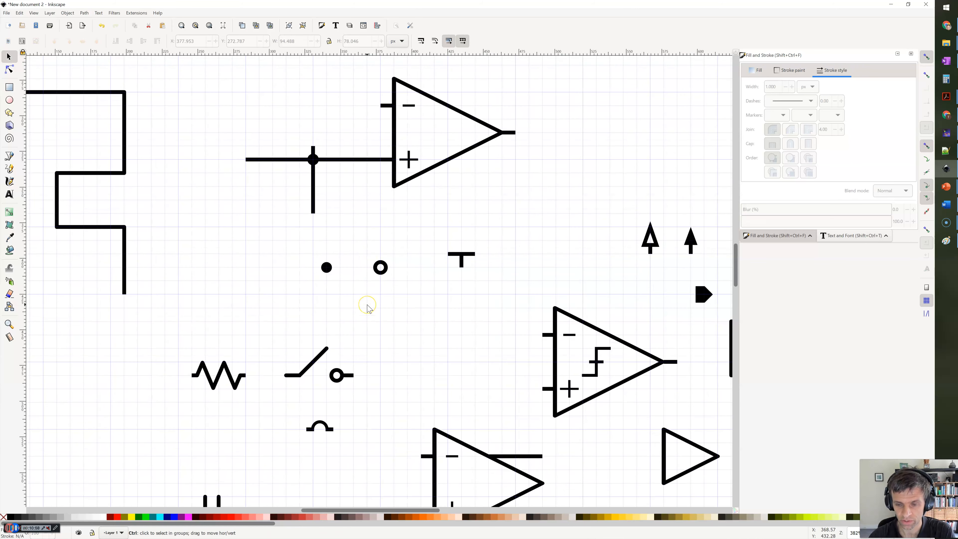
ctrl+scroll(368, 307, down, 2)
scroll(368, 306, down, 5)
scroll(385, 324, down, 1)
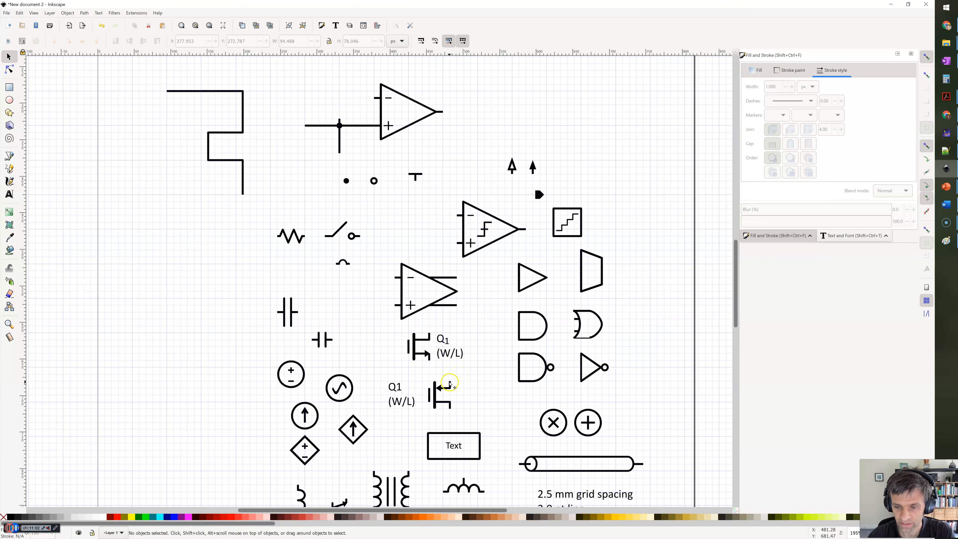
drag(450, 382, 337, 153)
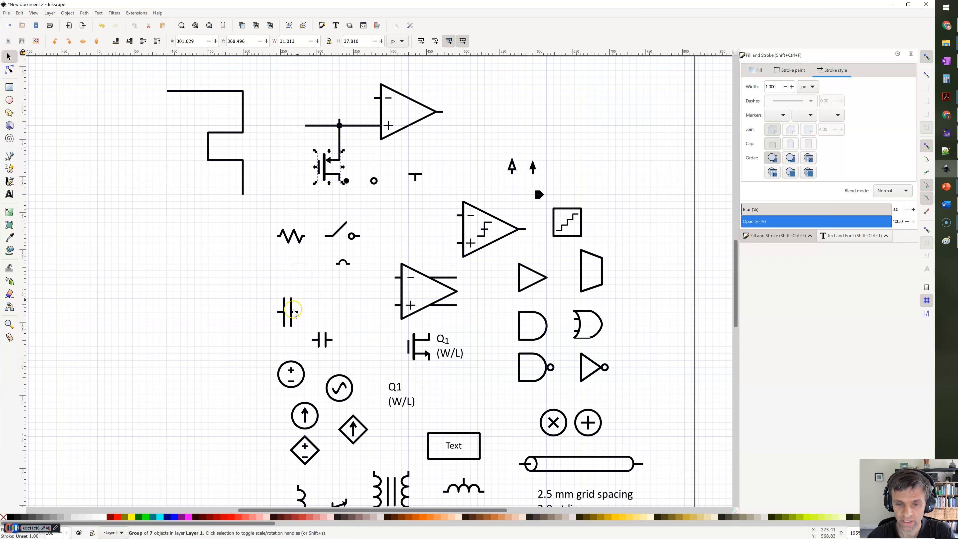
- Place the larger capacitor symbol above the horizontal wire and the remaining MOSFET symbol right beside it
drag(295, 312, 319, 81)
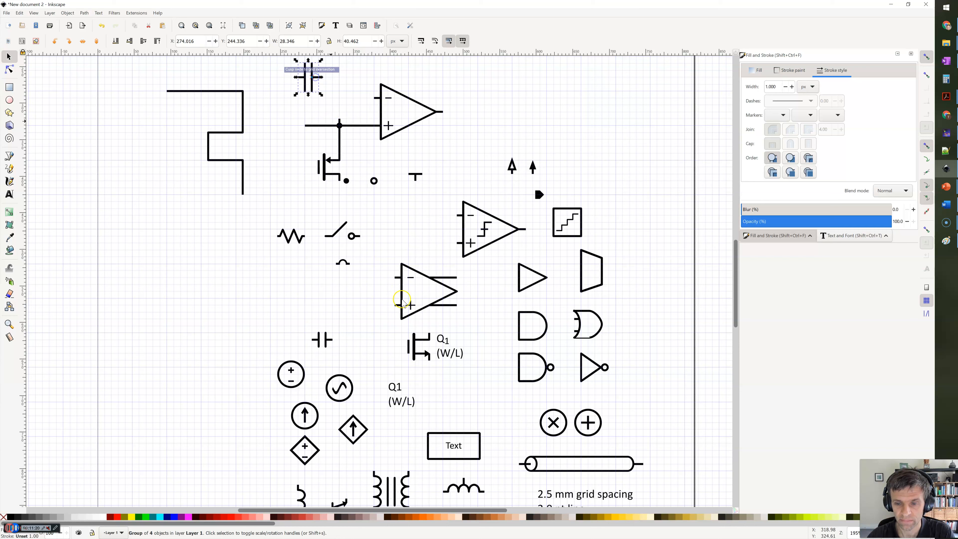
drag(410, 353, 328, 86)
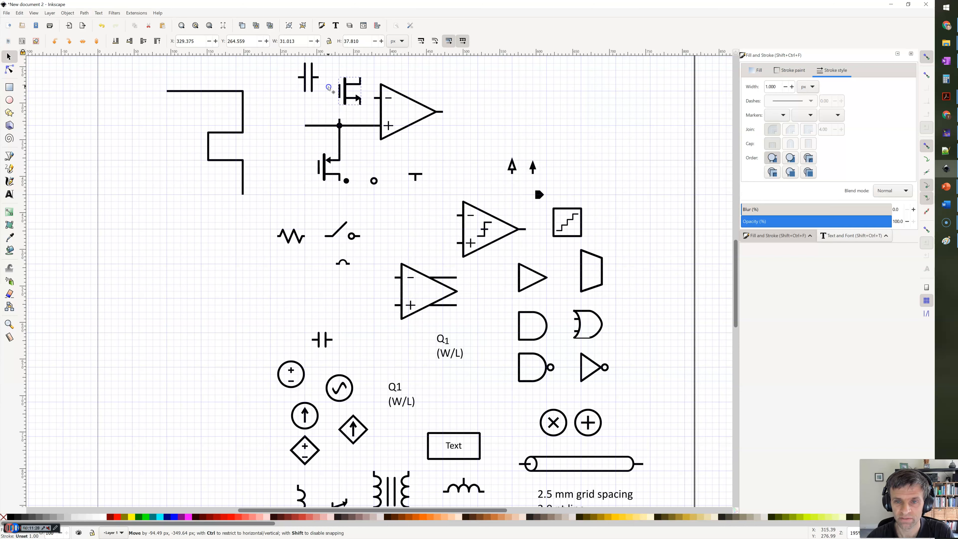
drag(323, 91, 314, 74)
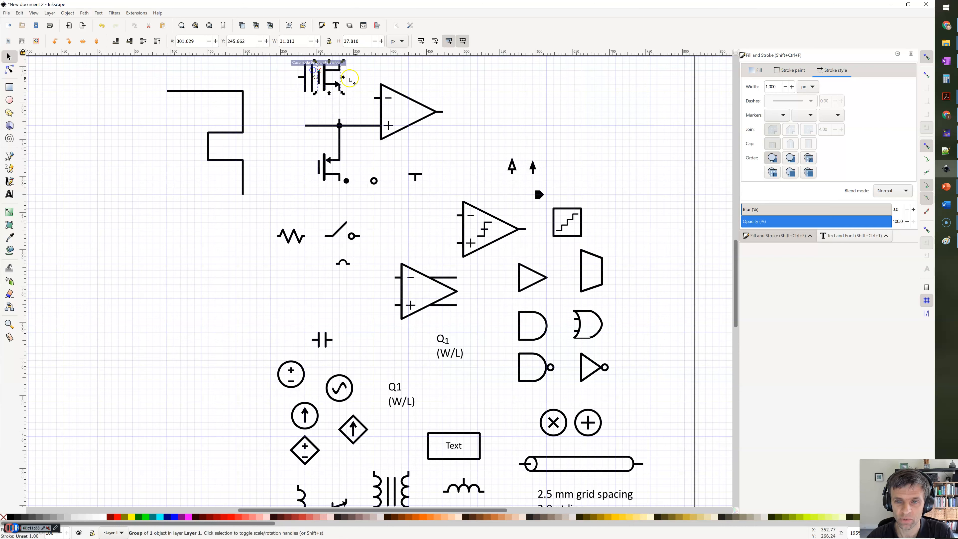
click(364, 77)
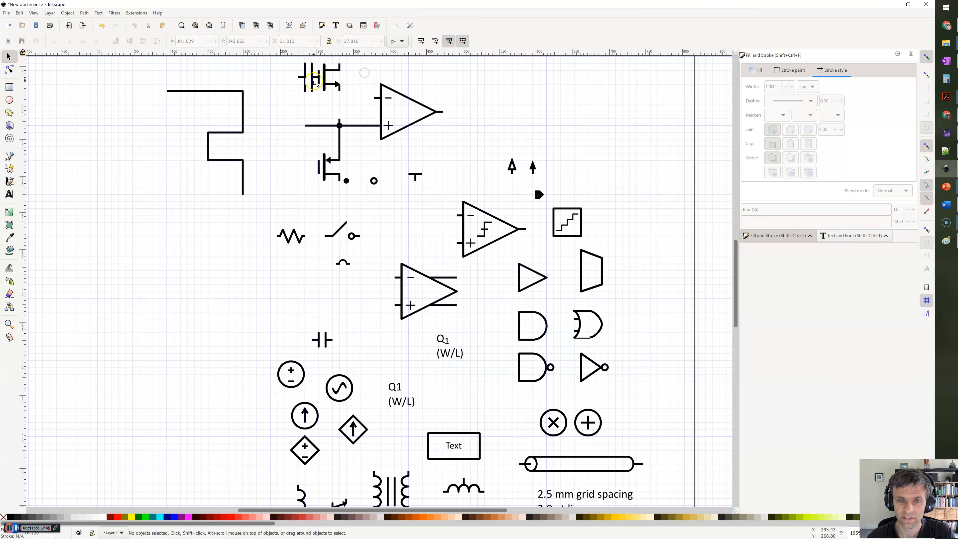
- Shift the upper MOSFET about 9 px right so its gate meets the capacitor's right lead
scroll(316, 78, up, 2)
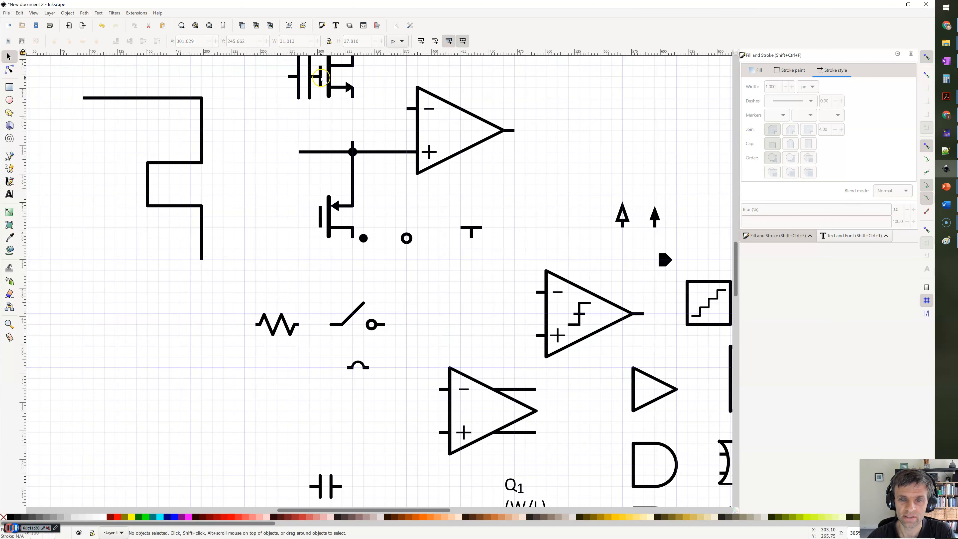
scroll(328, 97, down, 2)
scroll(329, 97, down, 1)
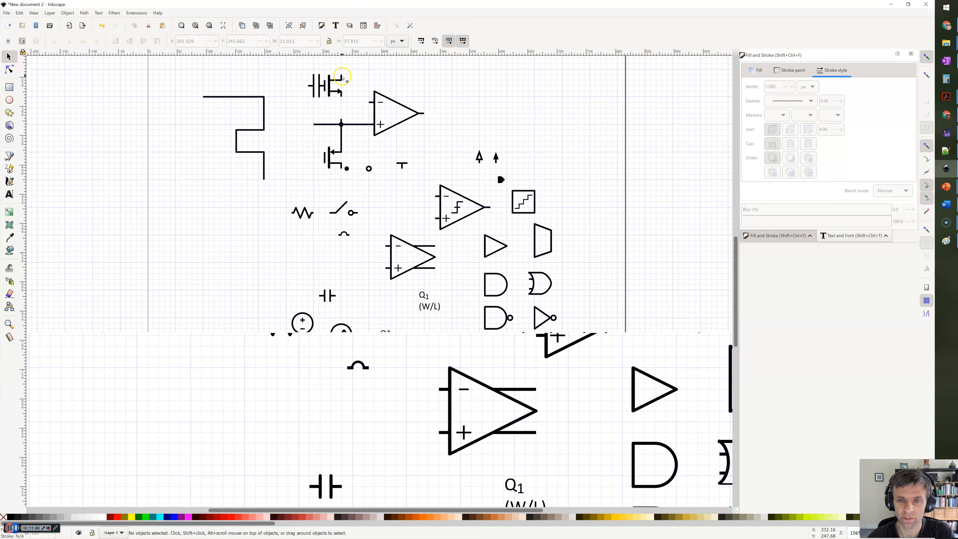
drag(345, 77, 350, 77)
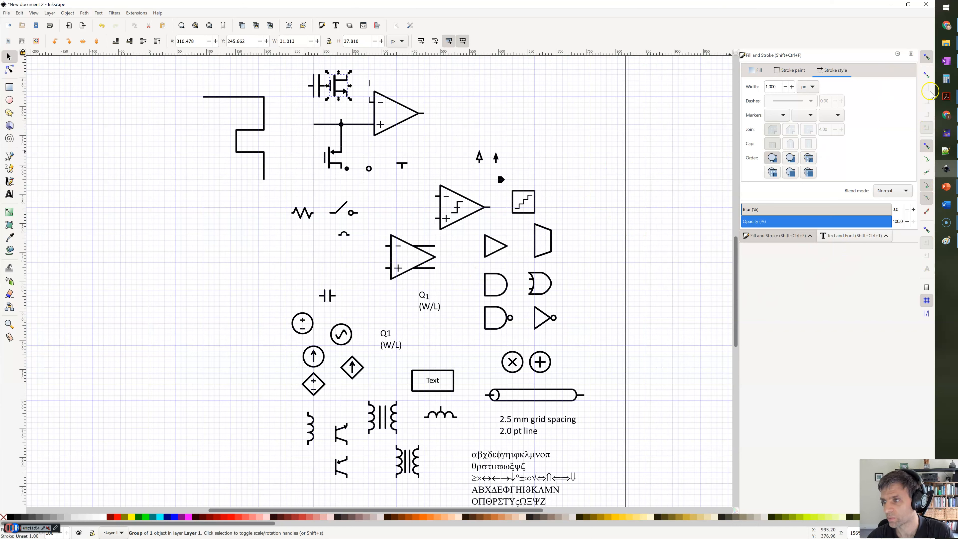
- Try moving the op-amp to the right with snapping off, undo the move, and turn snapping back on
click(928, 57)
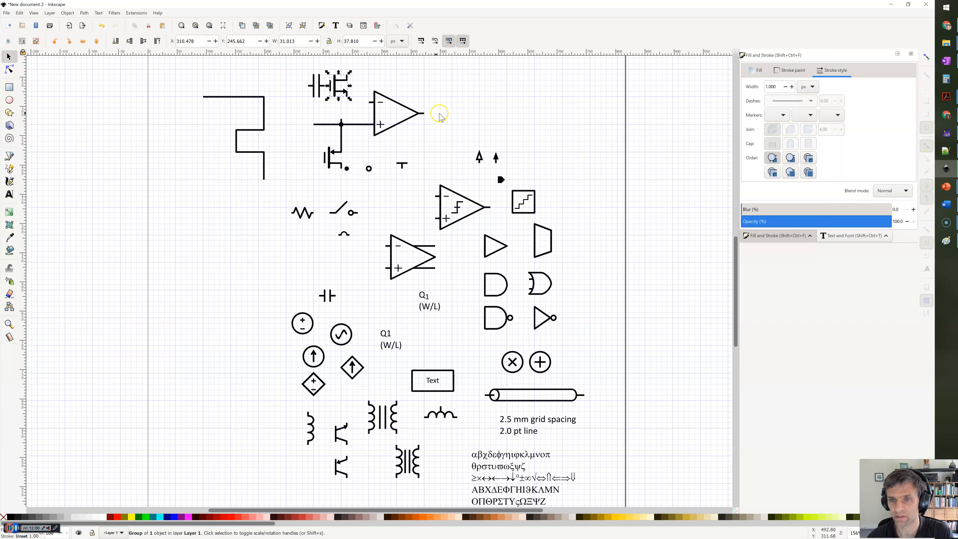
drag(424, 115, 514, 111)
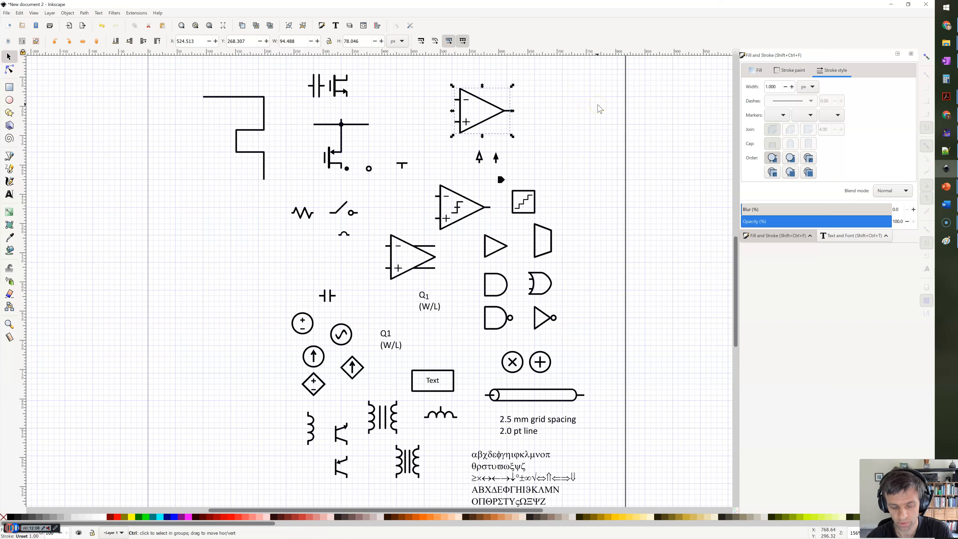
key(ctrl+z)
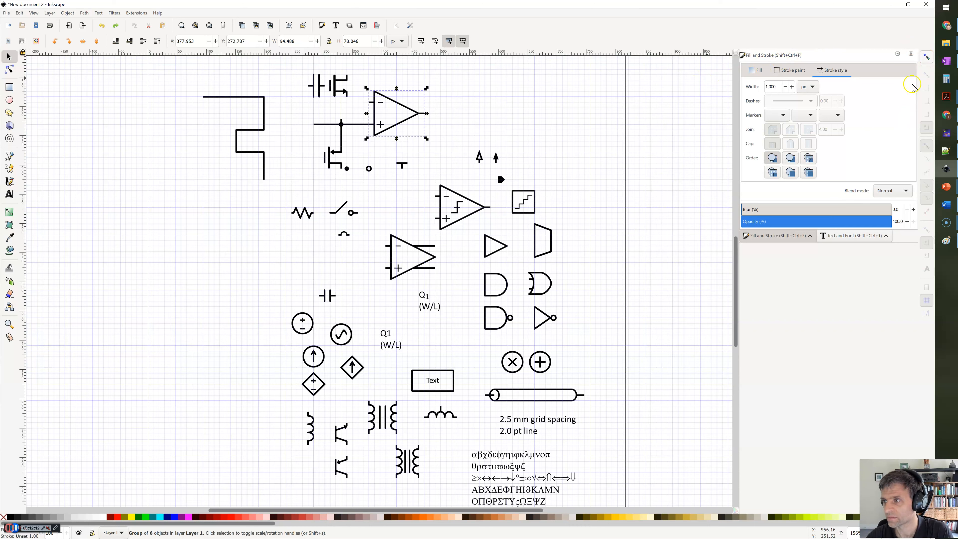
click(927, 56)
click(927, 56)
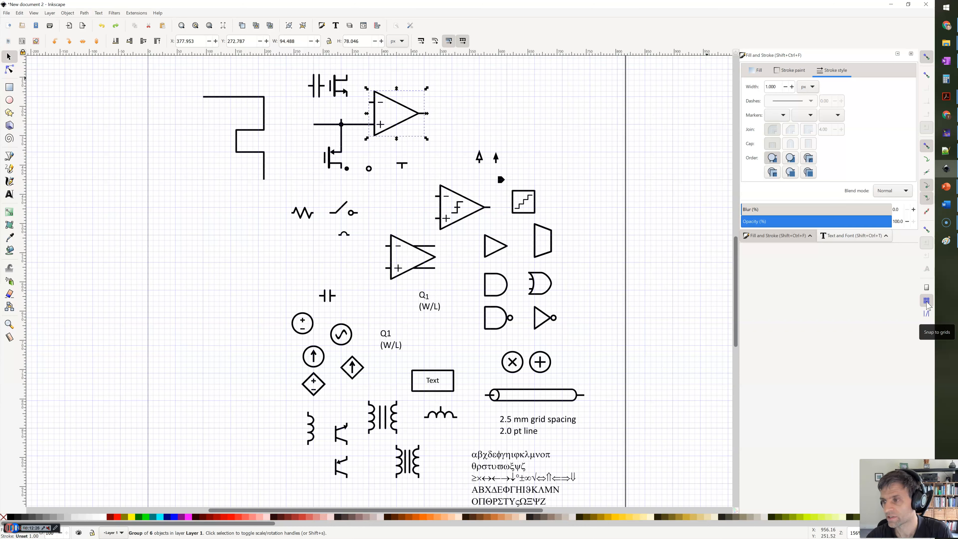
click(927, 127)
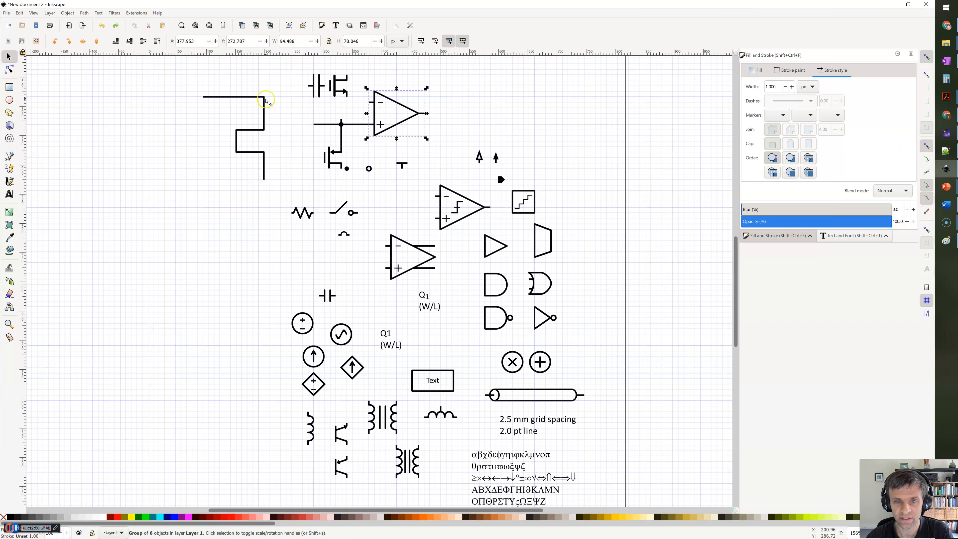
- Move the stepped wire path closer to the capacitor, snapped to the grid at X 132.283 and Y 291.580 px
mouse_move(265, 112)
mouse_down()
mouse_move(253, 139)
mouse_move(284, 137)
mouse_move(287, 118)
mouse_move(285, 128)
mouse_up()
click(263, 146)
double_click(260, 148)
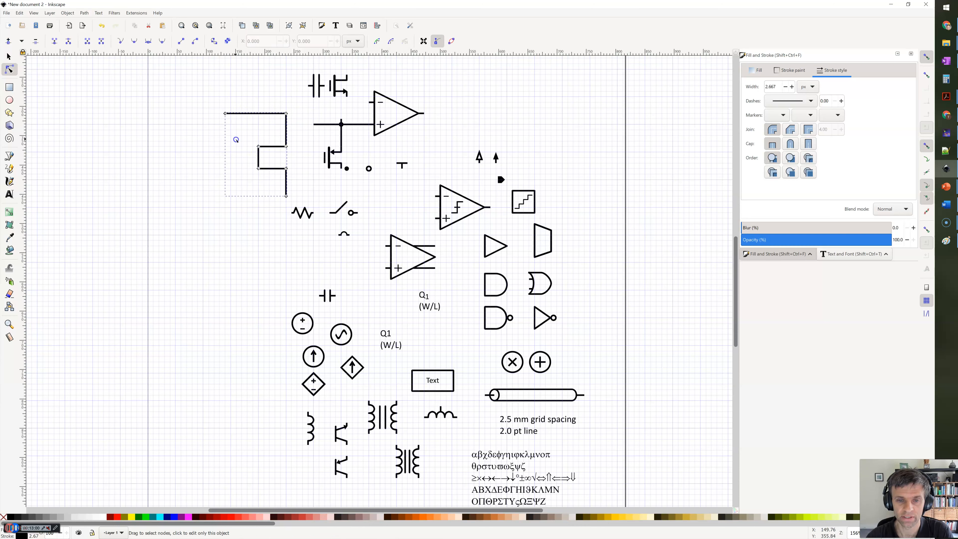
click(164, 148)
click(128, 96)
click(9, 56)
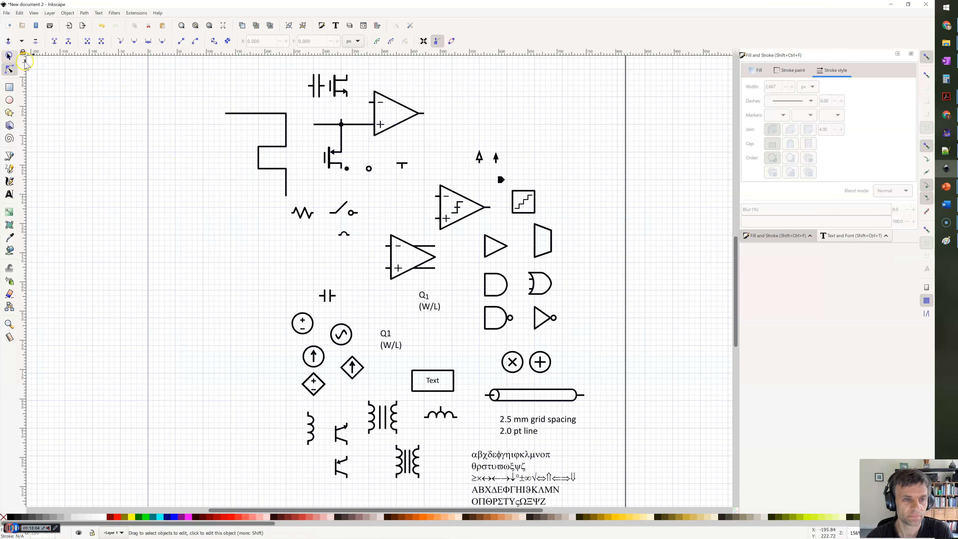
click(270, 151)
mouse_move(285, 144)
mouse_down()
mouse_move(256, 149)
mouse_move(258, 134)
mouse_up()
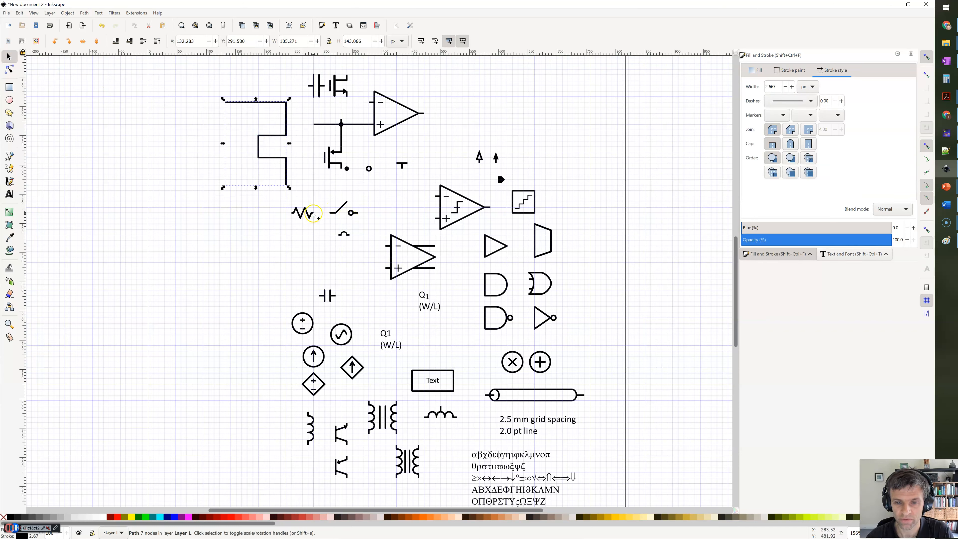
- Move the zigzag resistor symbol so its right lead snaps onto the left end of the stepped wire
drag(314, 215, 227, 112)
scroll(226, 113, up, 1)
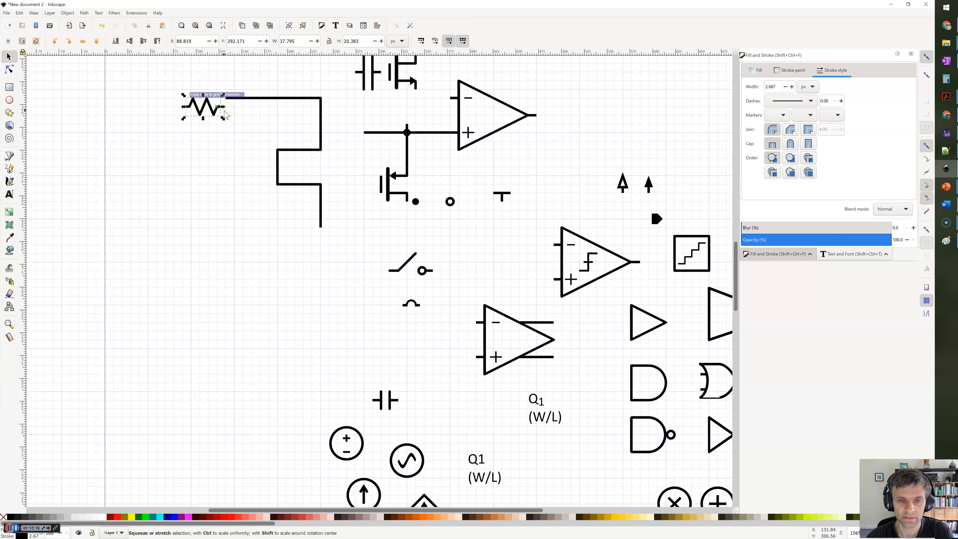
scroll(226, 112, up, 3)
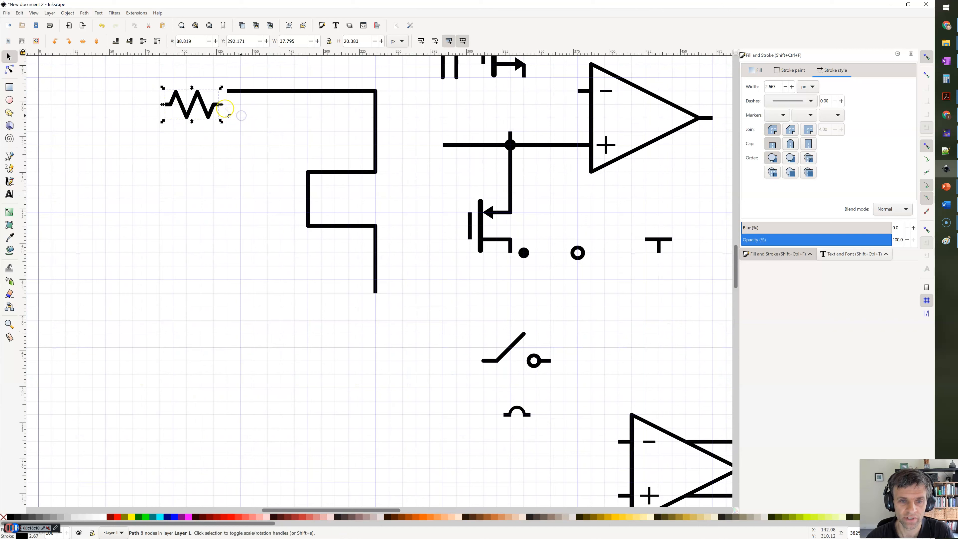
click(220, 109)
drag(226, 96, 231, 91)
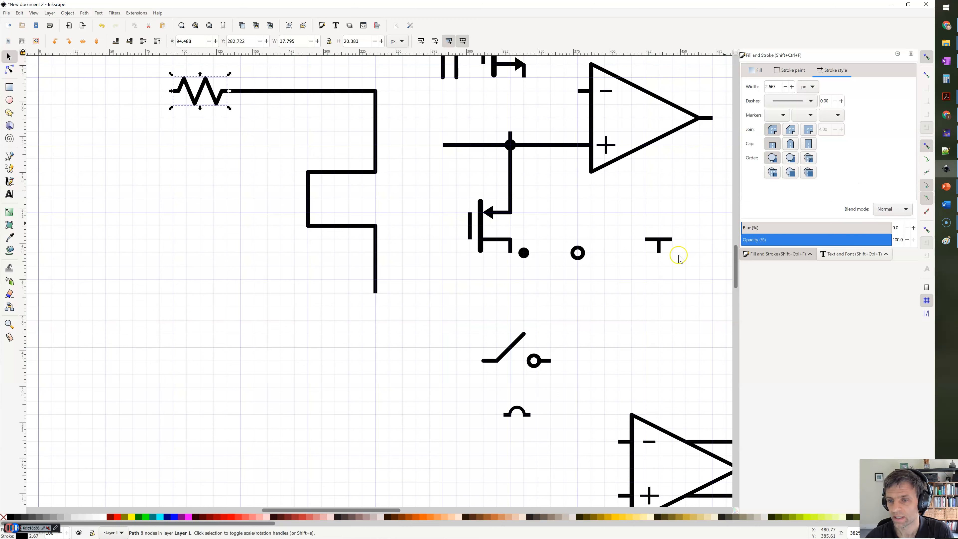
- Try repositioning the filled junction dot and the open circle with node snapping, and undo both moves
click(525, 253)
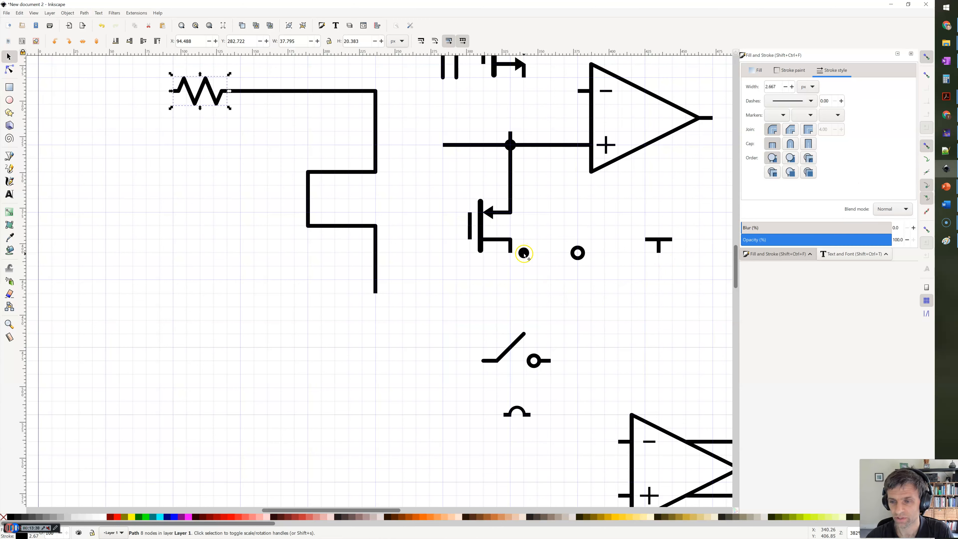
drag(584, 312, 488, 304)
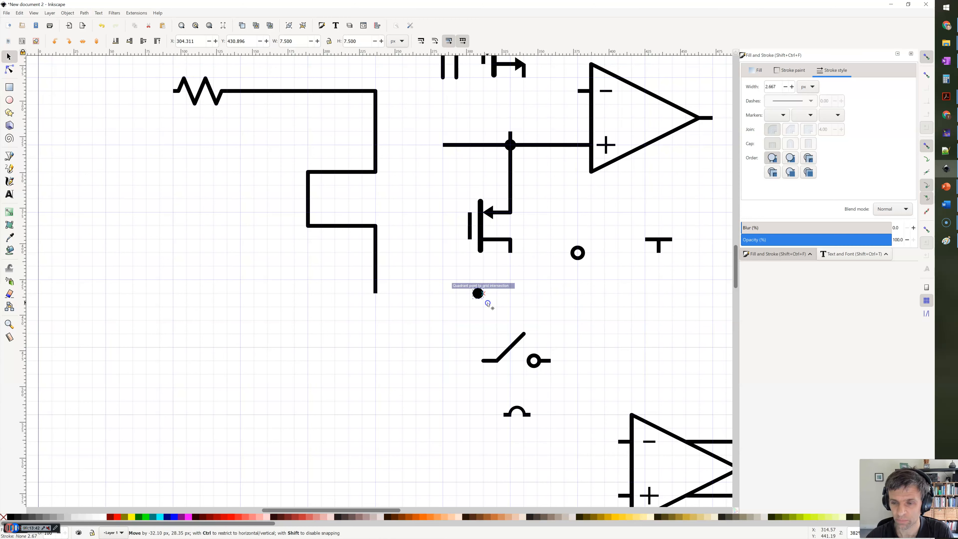
click(581, 261)
drag(558, 291, 558, 290)
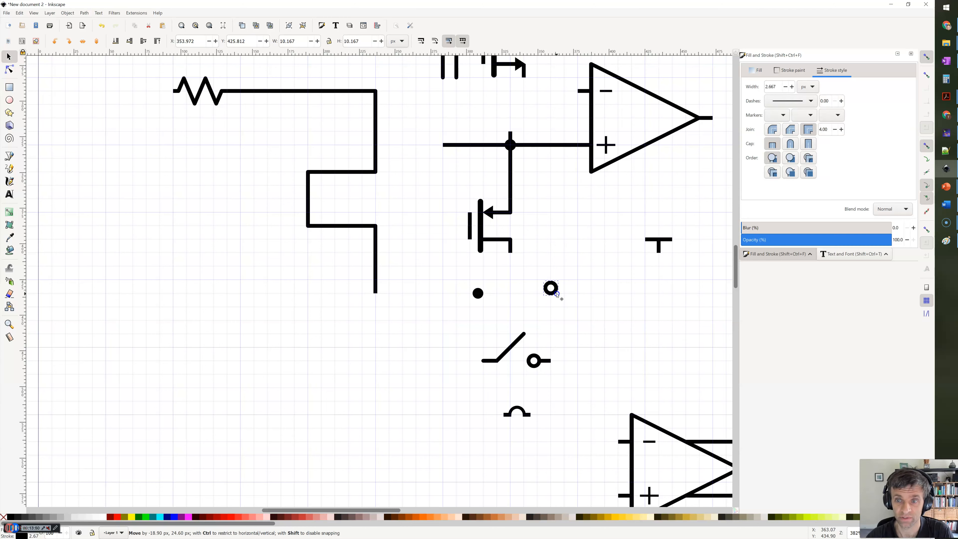
drag(558, 295, 558, 295)
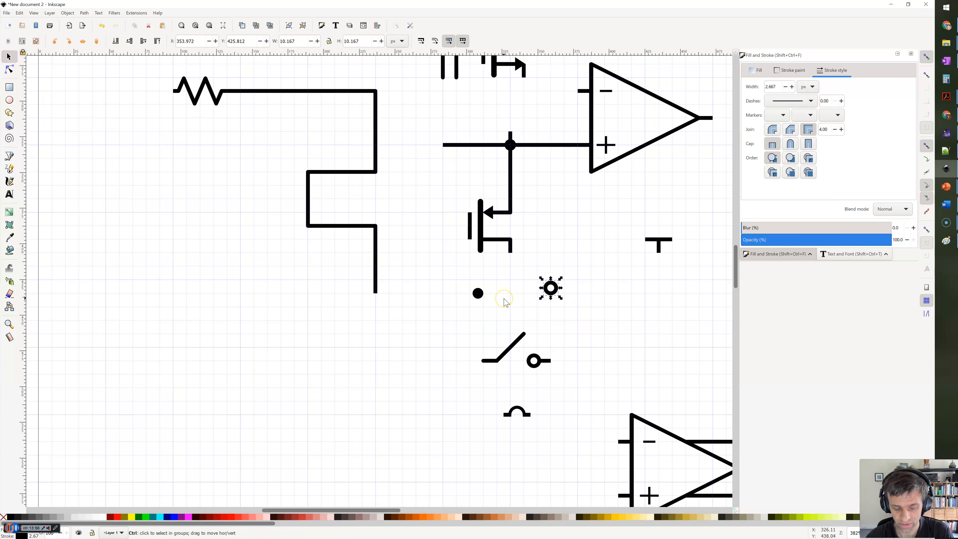
key(ctrl+z)
key(ctrl+z)
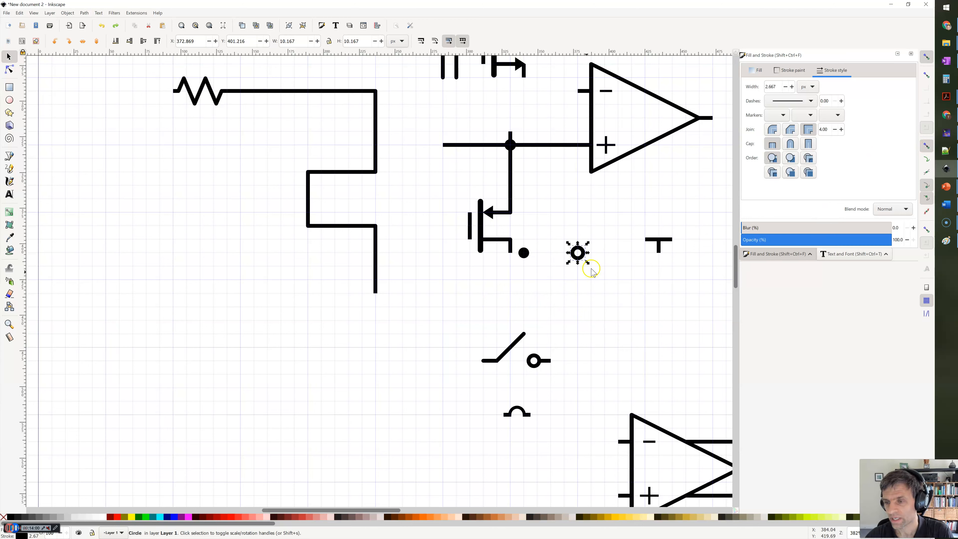
- Turn off snapping of nodes, paths and handles, and turn on snapping of other points such as object centres
click(927, 148)
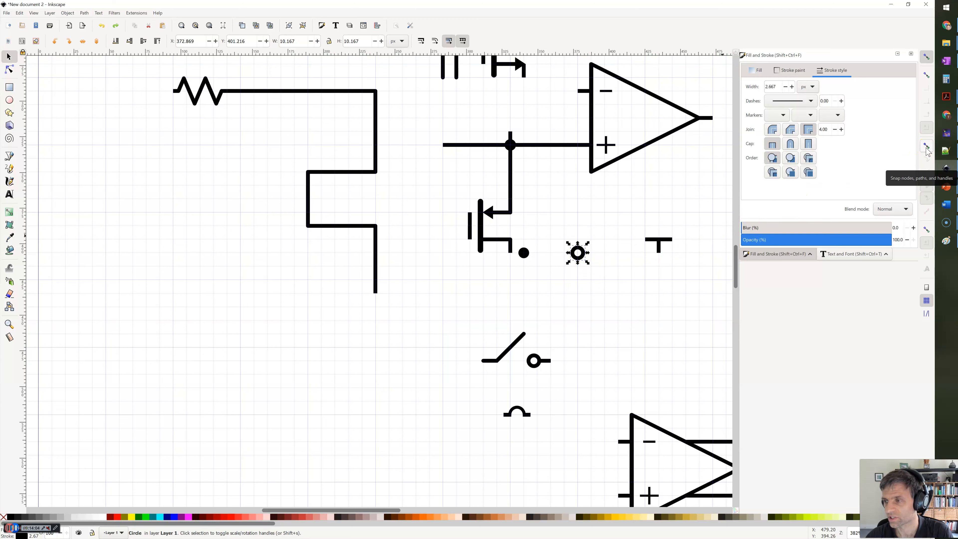
click(927, 228)
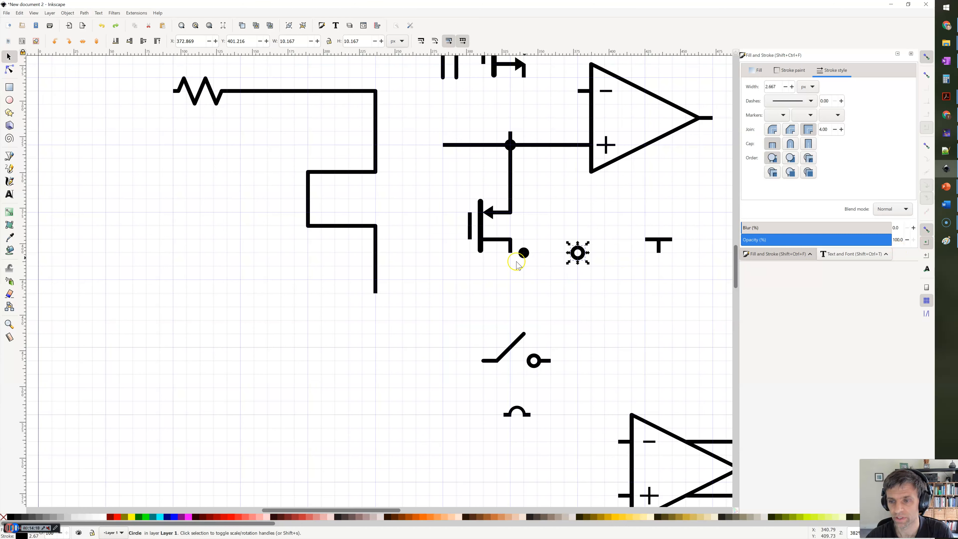
click(539, 287)
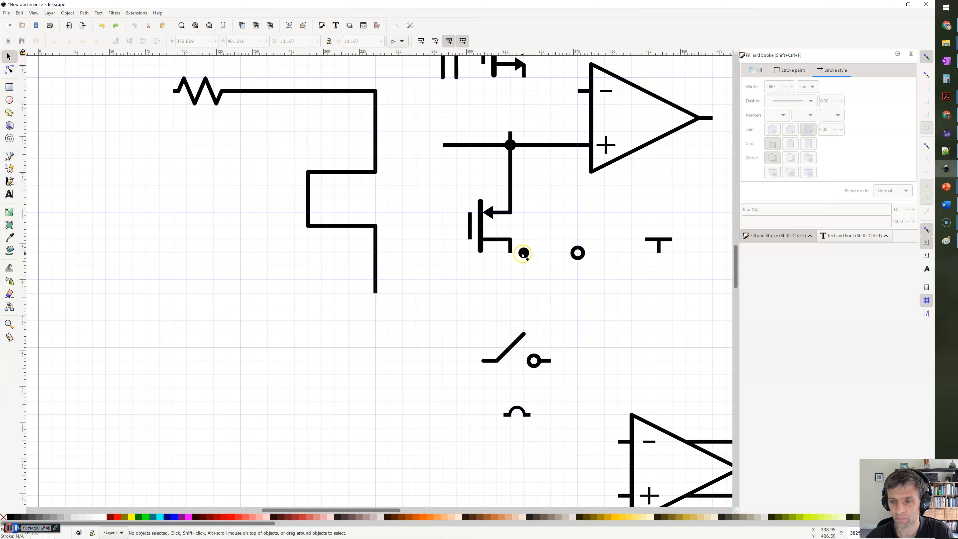
- Place the filled junction dot so its centre snaps to the stepped wire's inner corner where the middle section begins
drag(525, 254, 455, 192)
drag(504, 240, 450, 187)
key(ctrl+z)
click(546, 250)
mouse_move(523, 256)
mouse_down()
mouse_move(548, 282)
mouse_move(428, 235)
mouse_move(359, 186)
mouse_move(309, 174)
mouse_up()
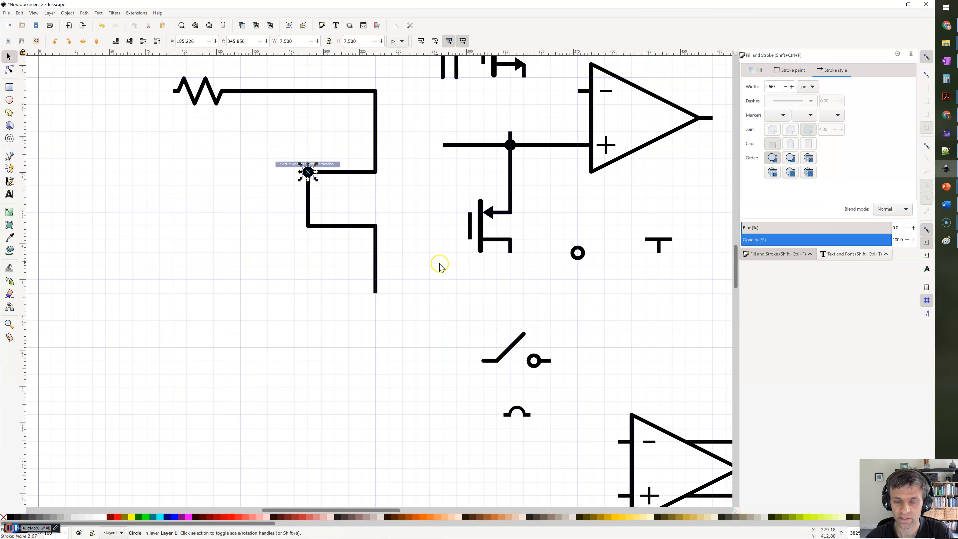
- Centre the open terminal circle on the stepped wire's lower end and raise it to the top of the stacking order
drag(579, 253, 373, 305)
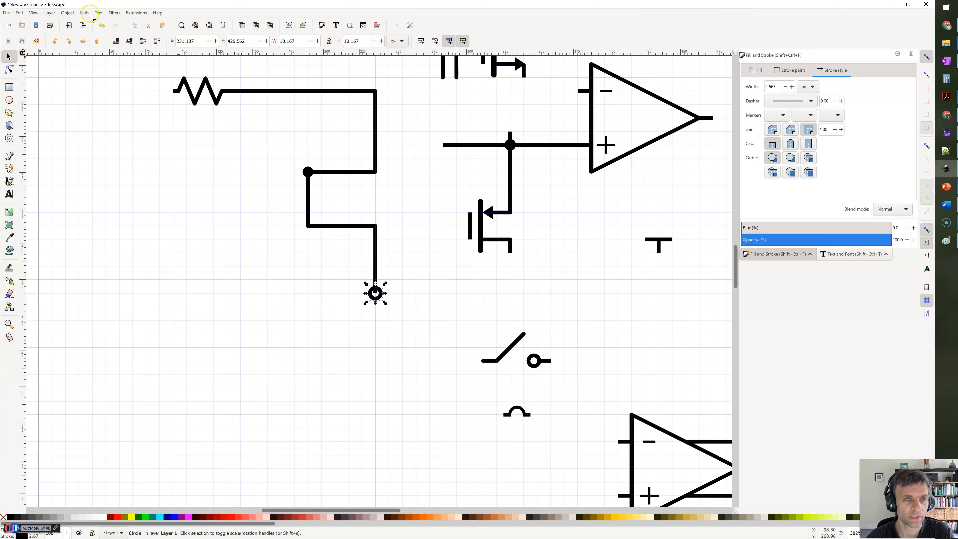
click(69, 14)
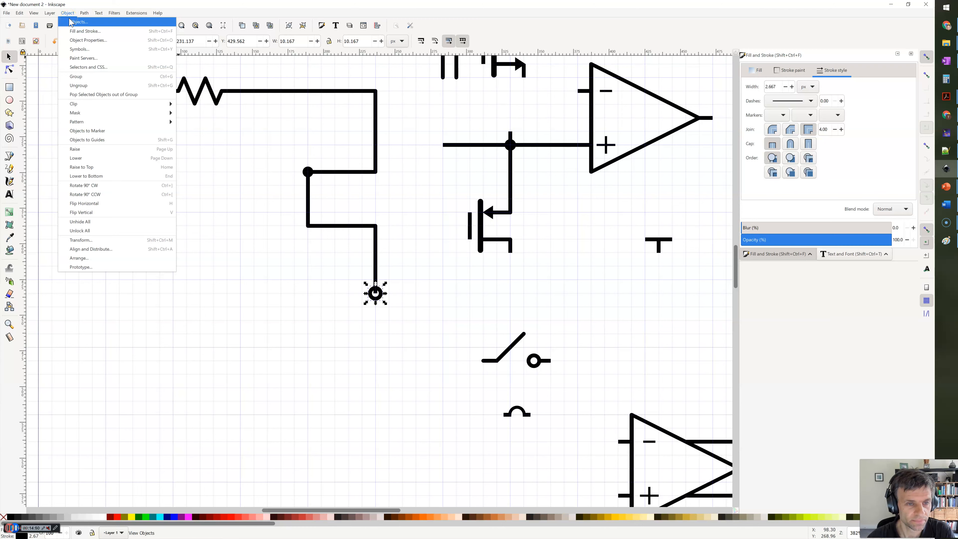
click(99, 171)
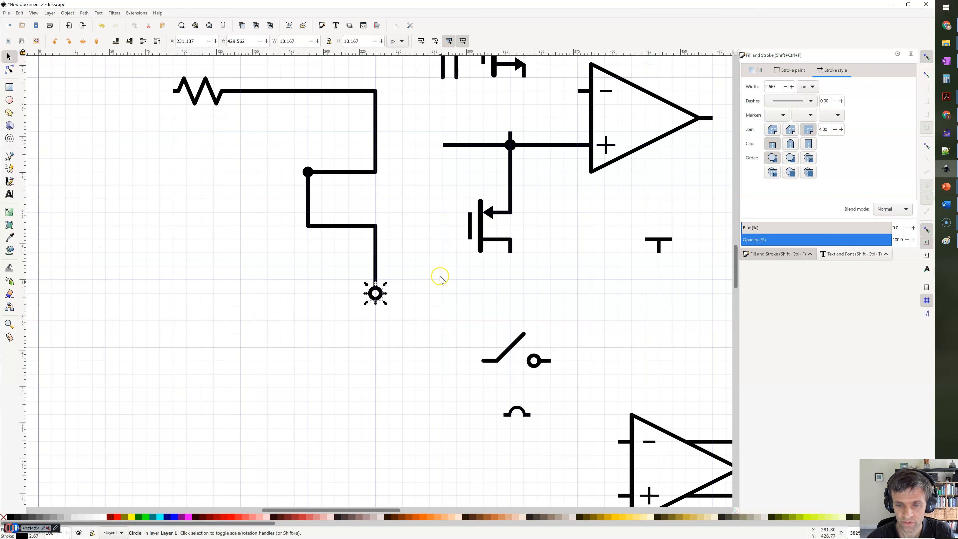
click(400, 289)
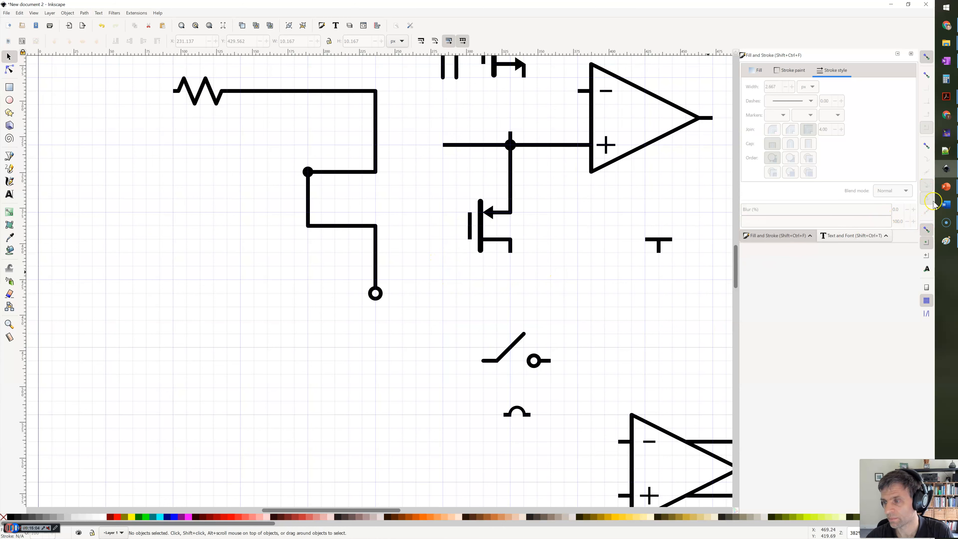
- Switch snapping back to nodes, paths and handles, and test it on the lower MOSFET and wires without shifting them
click(927, 146)
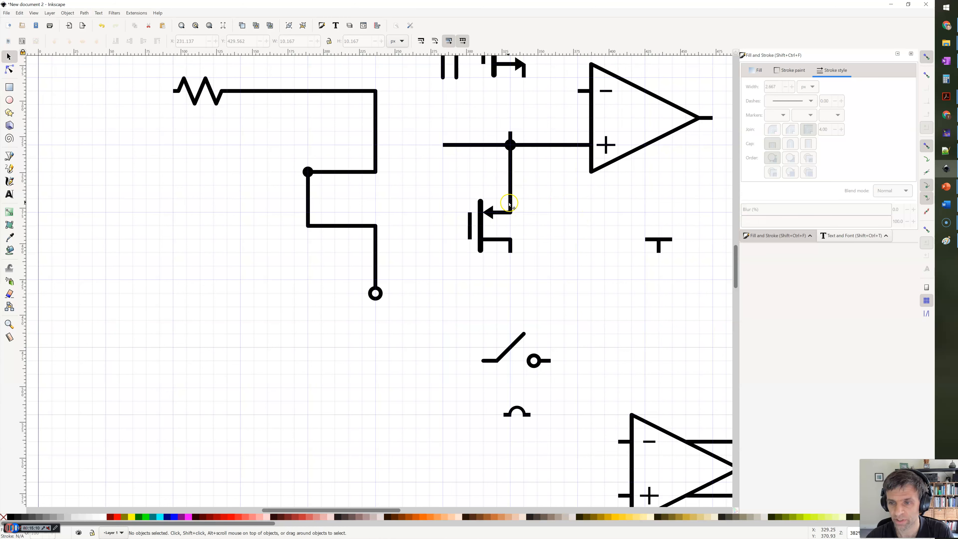
mouse_move(505, 204)
mouse_down()
mouse_move(464, 216)
mouse_move(464, 178)
mouse_move(513, 199)
mouse_move(509, 207)
mouse_up()
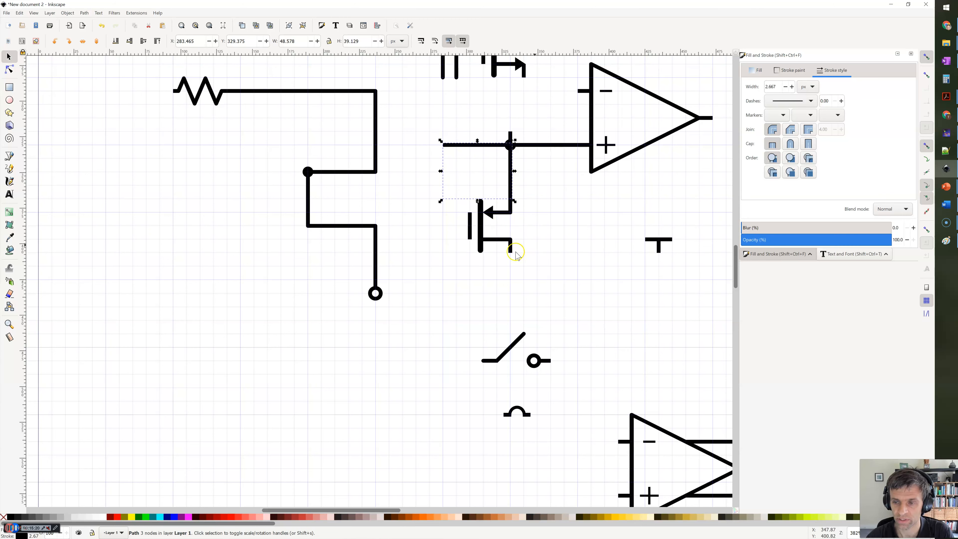
mouse_move(495, 289)
mouse_down()
mouse_move(492, 278)
mouse_move(515, 246)
mouse_move(507, 255)
mouse_up()
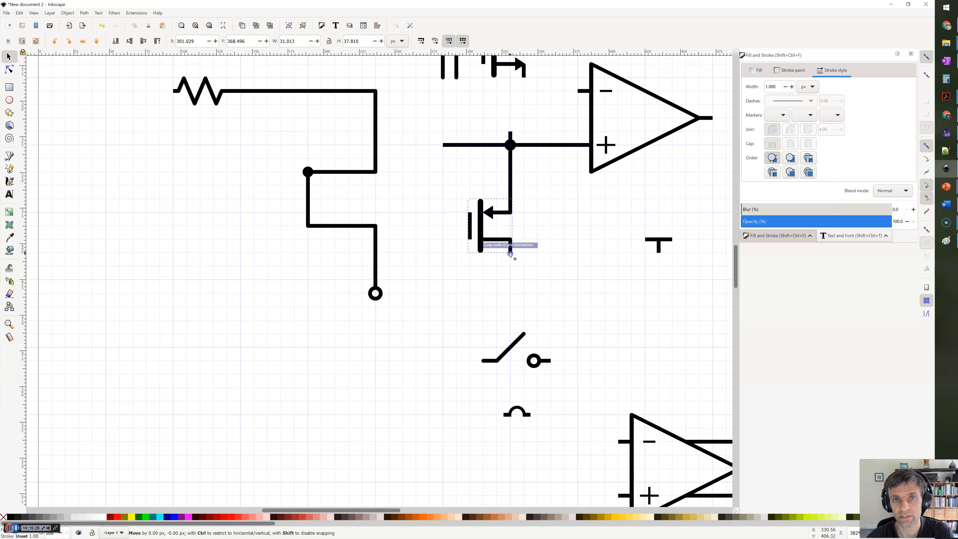
click(485, 277)
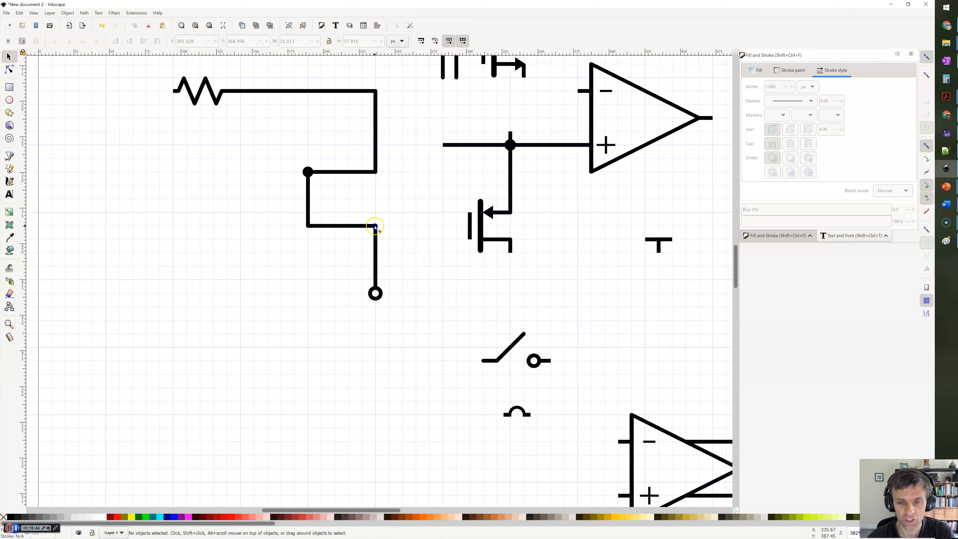
drag(309, 251, 357, 236)
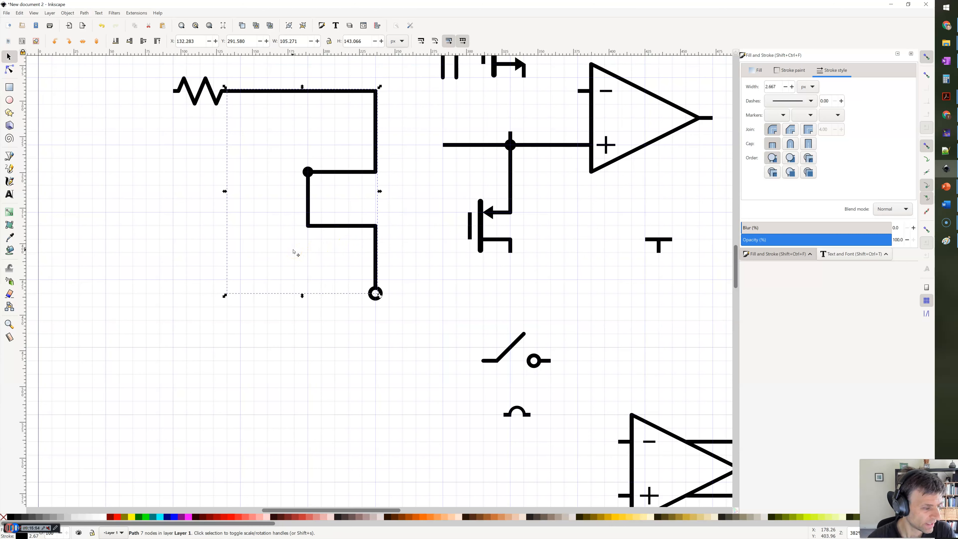
- Look through the program preferences for the snapping options
click(21, 14)
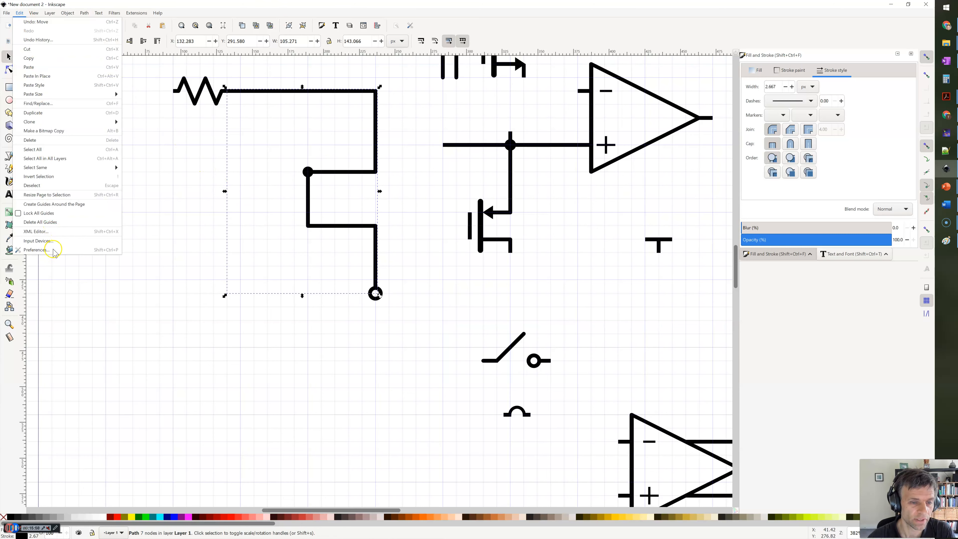
click(33, 250)
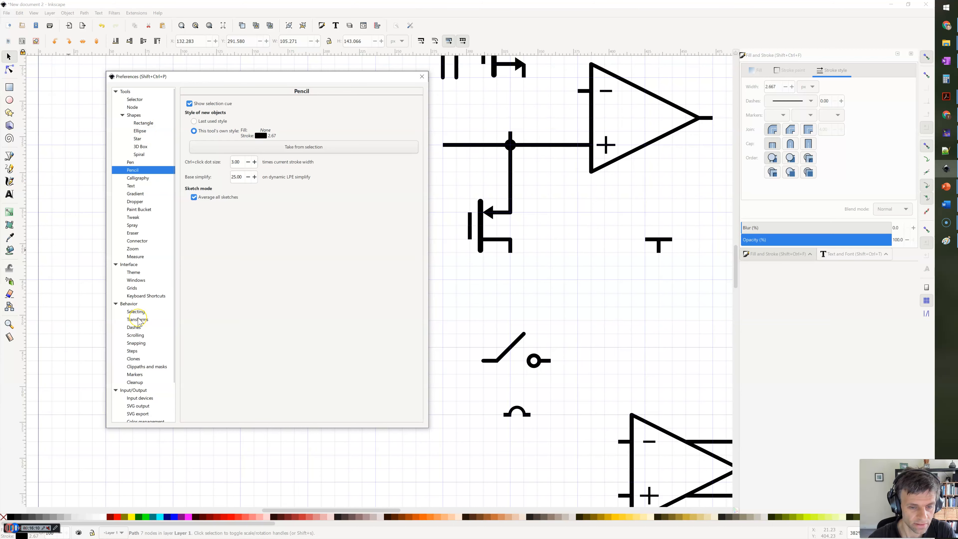
scroll(143, 302, down, 2)
scroll(159, 272, up, 2)
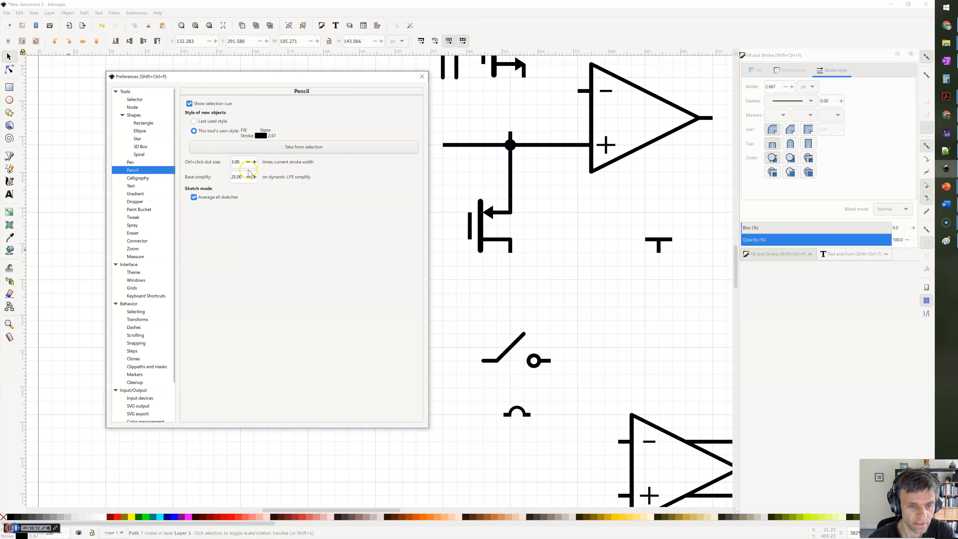
click(422, 78)
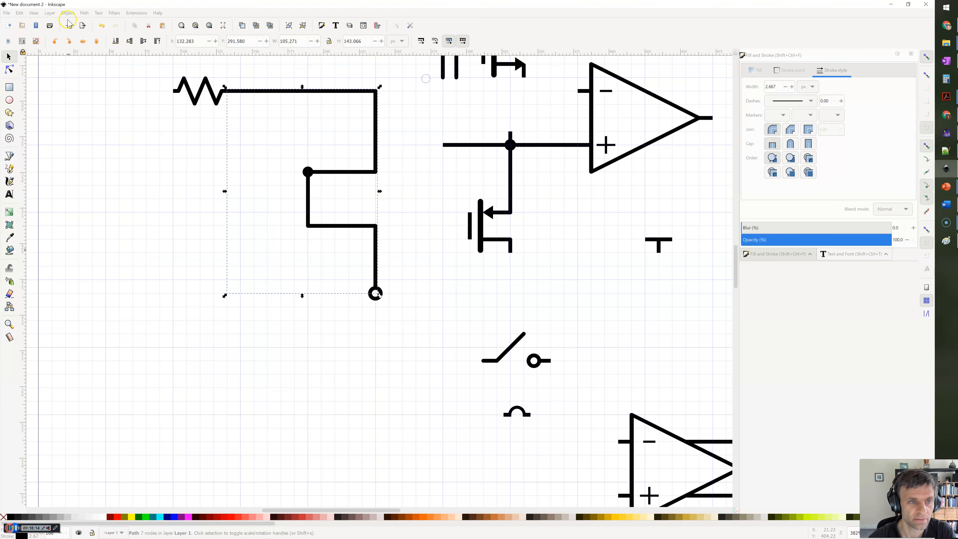
- In the document's snap properties, set objects to snap only when closer than a snap distance of 5.0
click(6, 13)
click(110, 147)
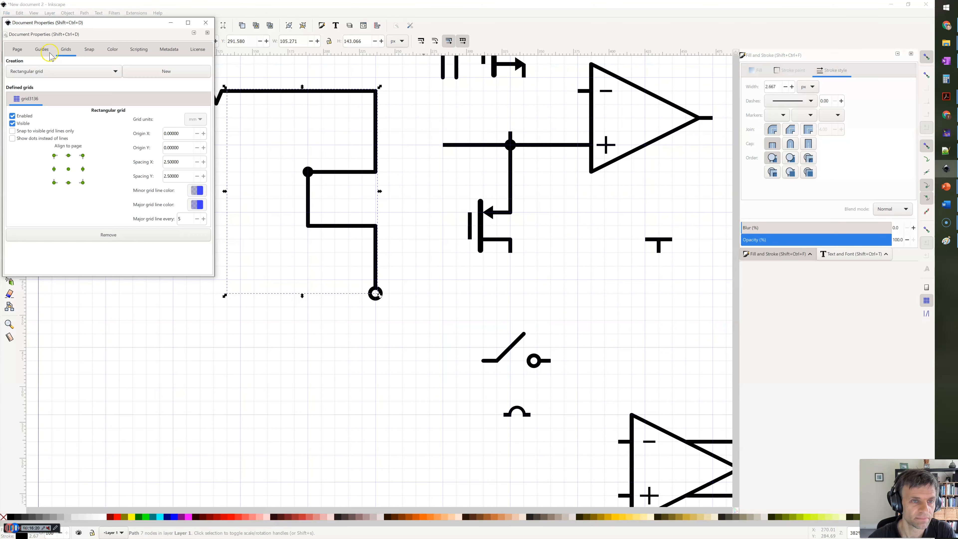
click(87, 50)
click(51, 76)
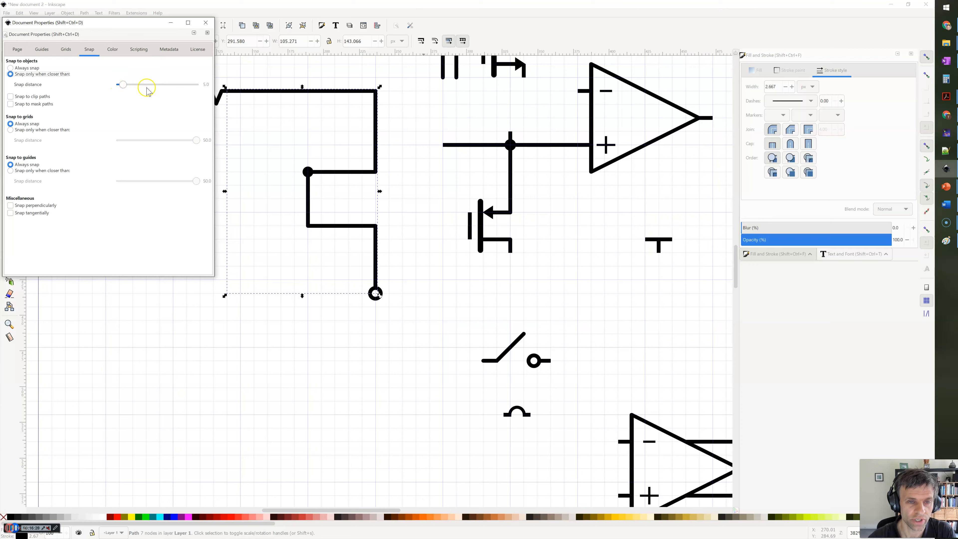
click(205, 24)
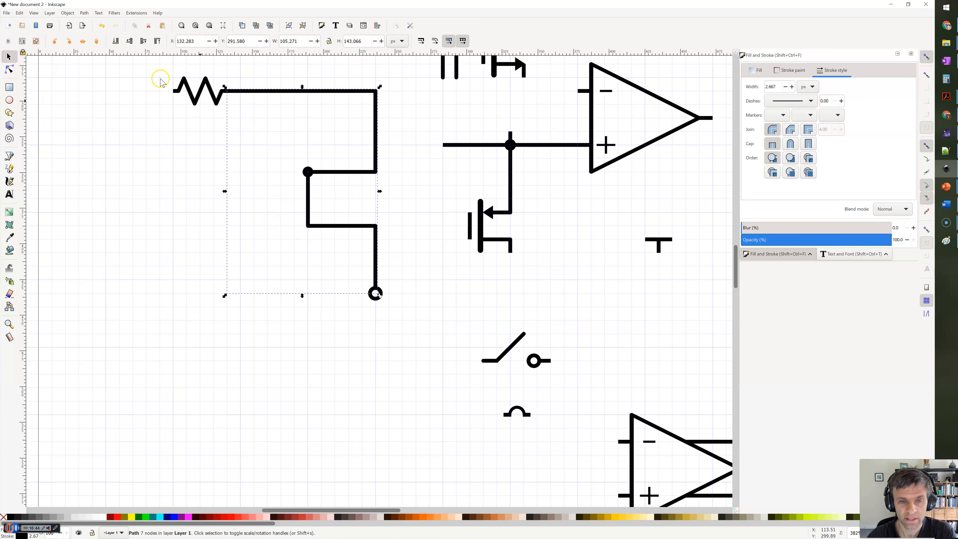
- Group the resistor, stepped wire, junction dot and terminal circle, and snap the group's upper corner to the left end of the horizontal wire
drag(150, 67, 403, 324)
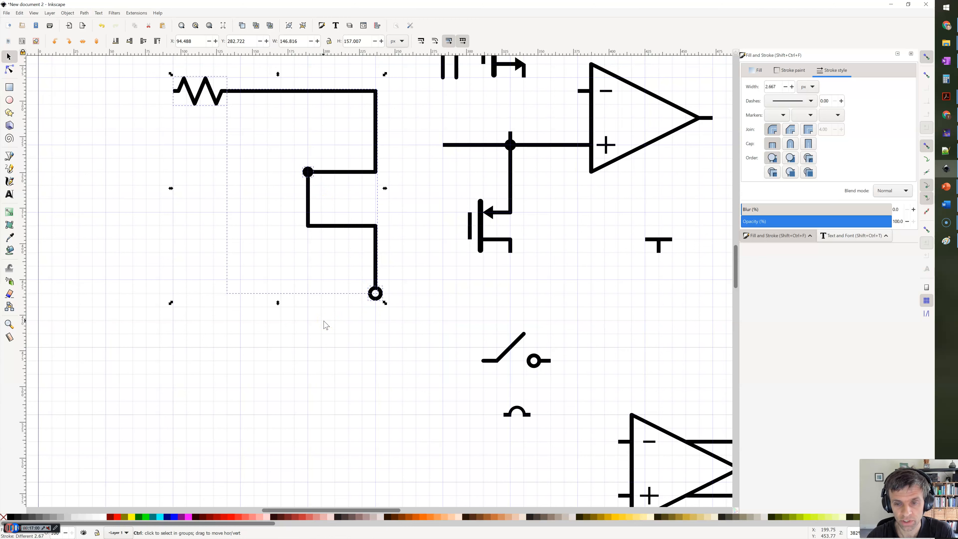
key(ctrl+g)
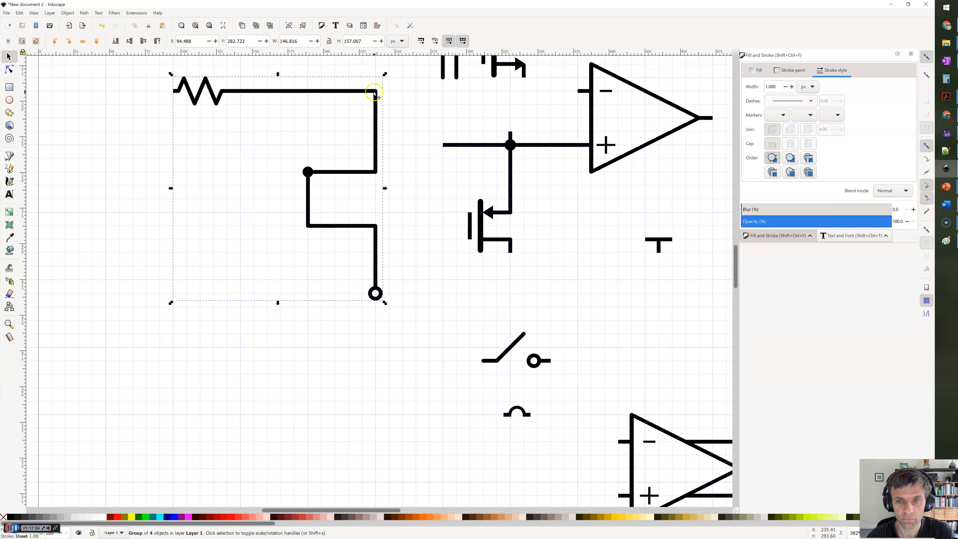
drag(365, 100, 361, 148)
mouse_move(161, 146)
mouse_down()
mouse_move(146, 168)
mouse_move(149, 147)
mouse_up()
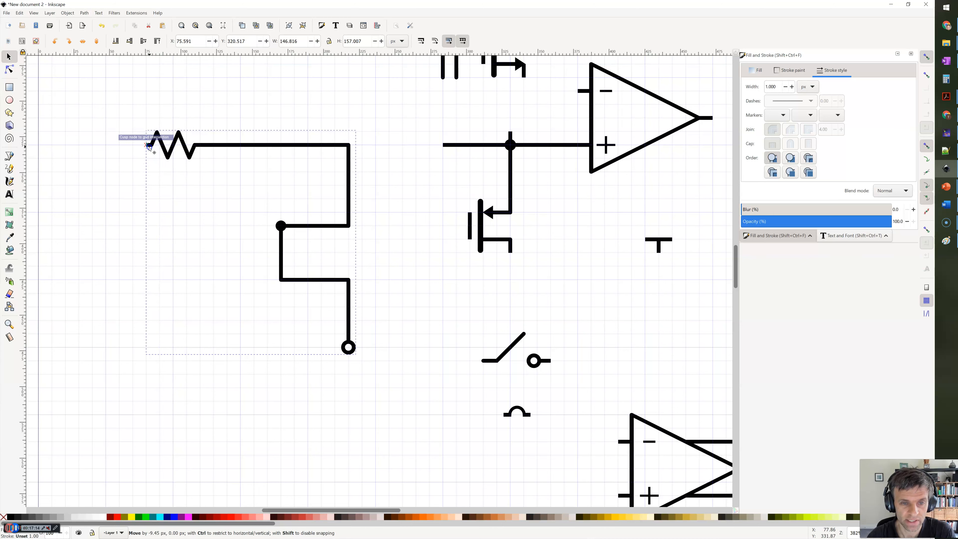
drag(211, 146, 451, 149)
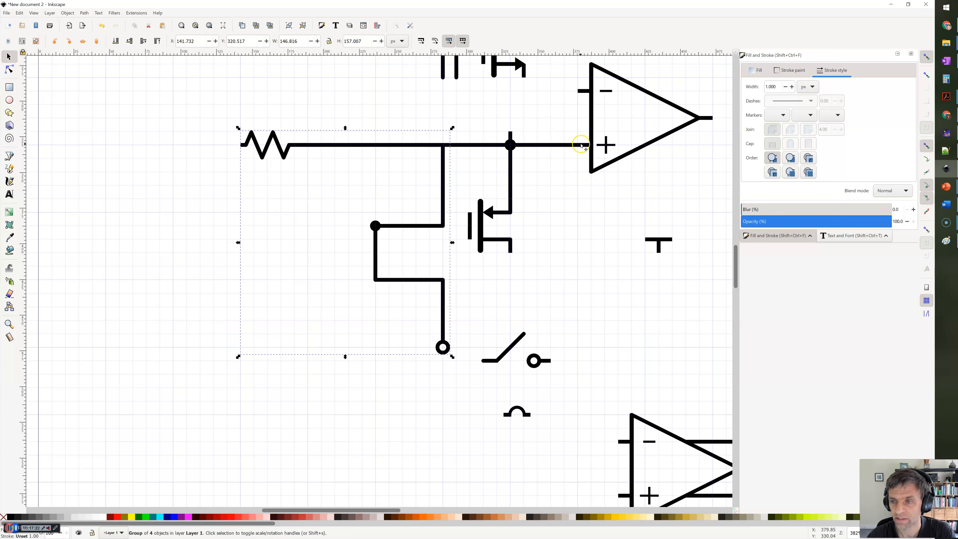
drag(618, 102, 549, 81)
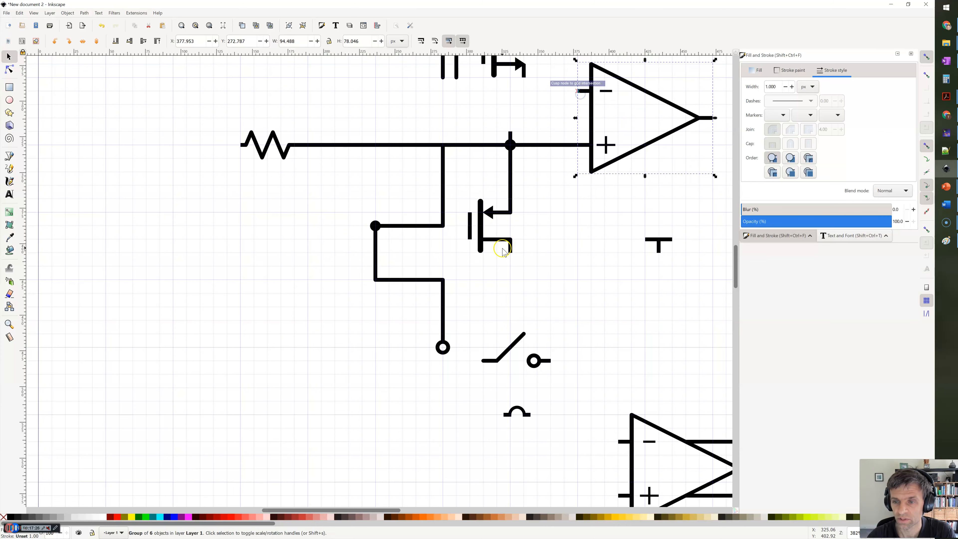
- Ungroup the resistor, stepped wire, junction dot and terminal circle into separate objects and deselect them
scroll(571, 312, down, 2)
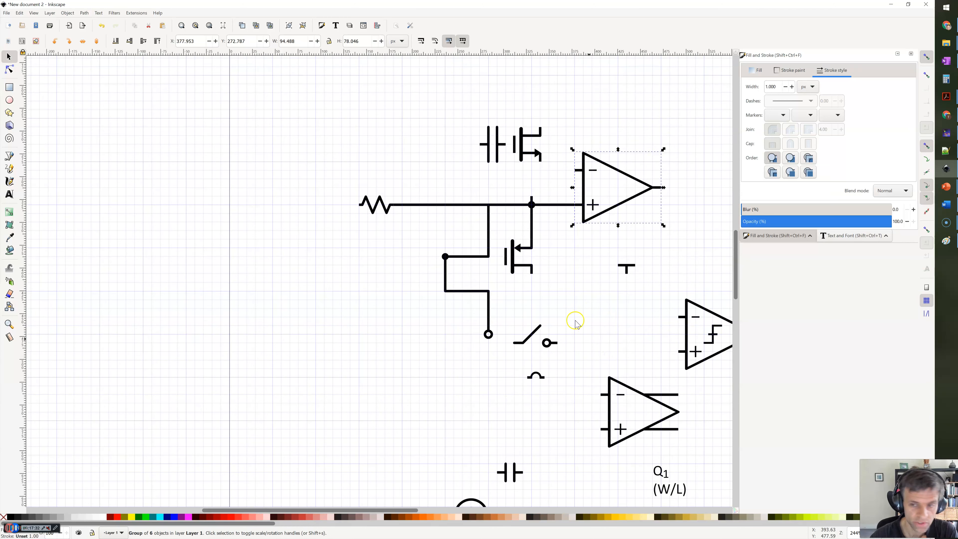
click(456, 205)
key(ctrl)
key(shift)
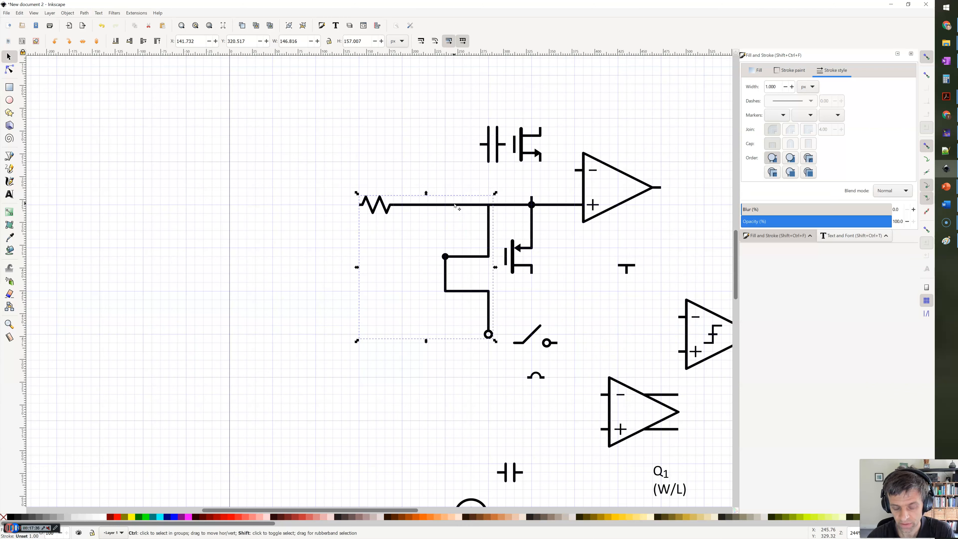
key(ctrl+shift+g)
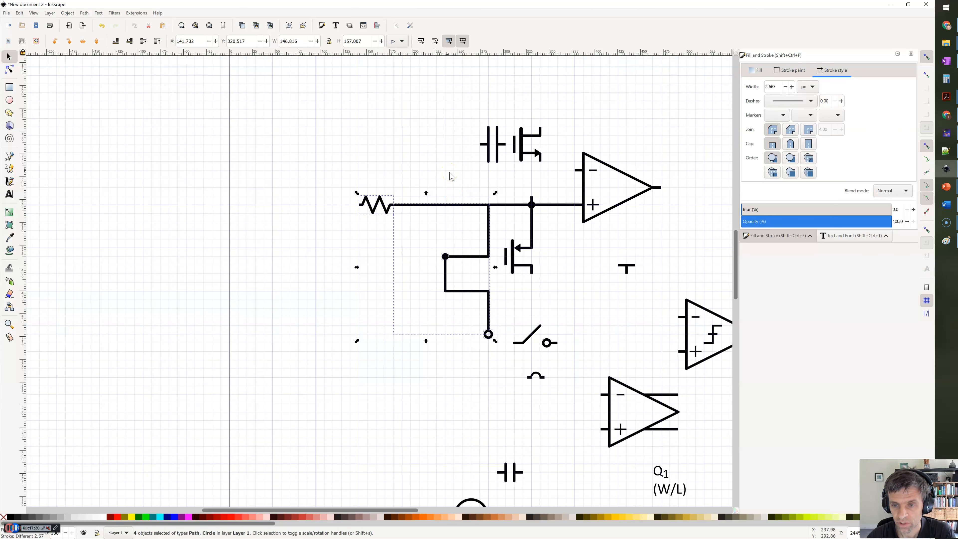
key(Escape)
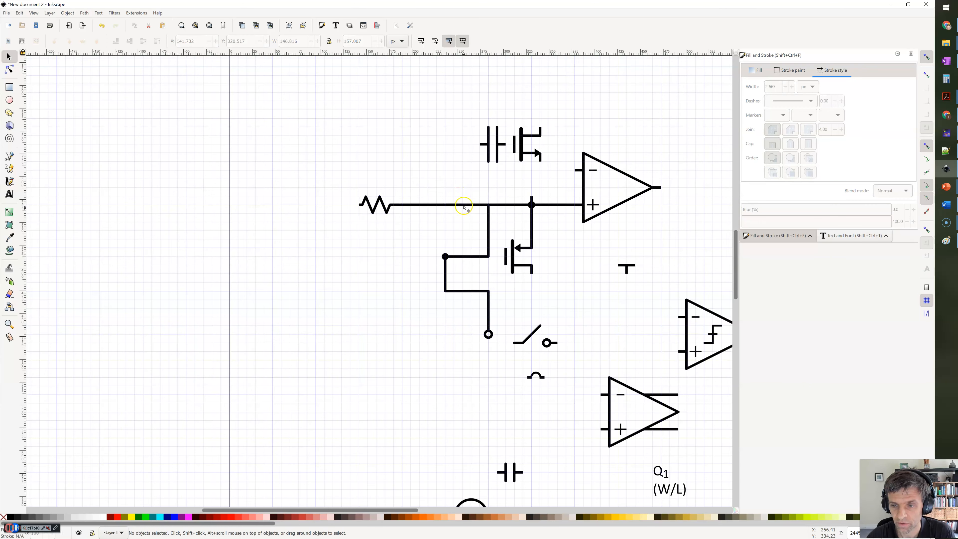
- Edit the stepped wire's nodes, moving its upper corner up to a grid intersection and back onto the horizontal wire
click(482, 228)
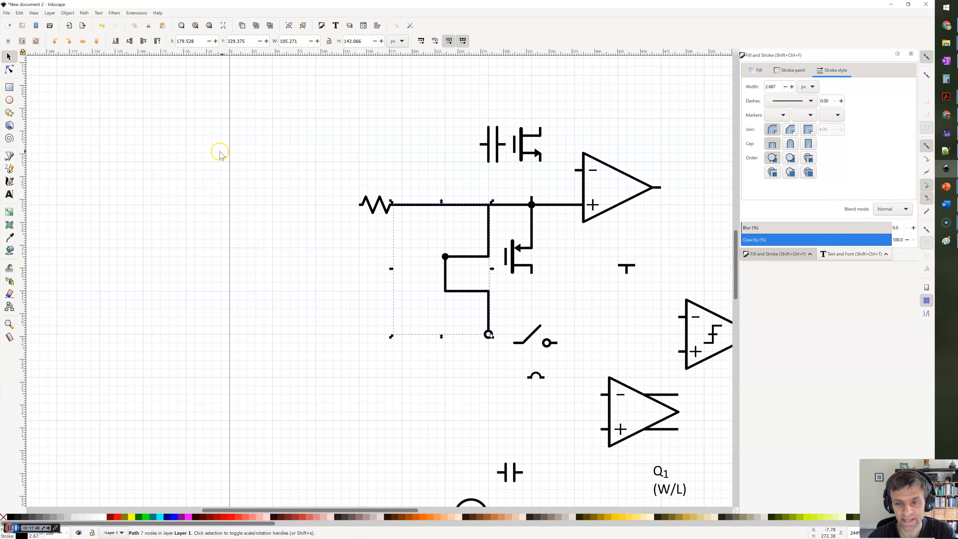
click(10, 70)
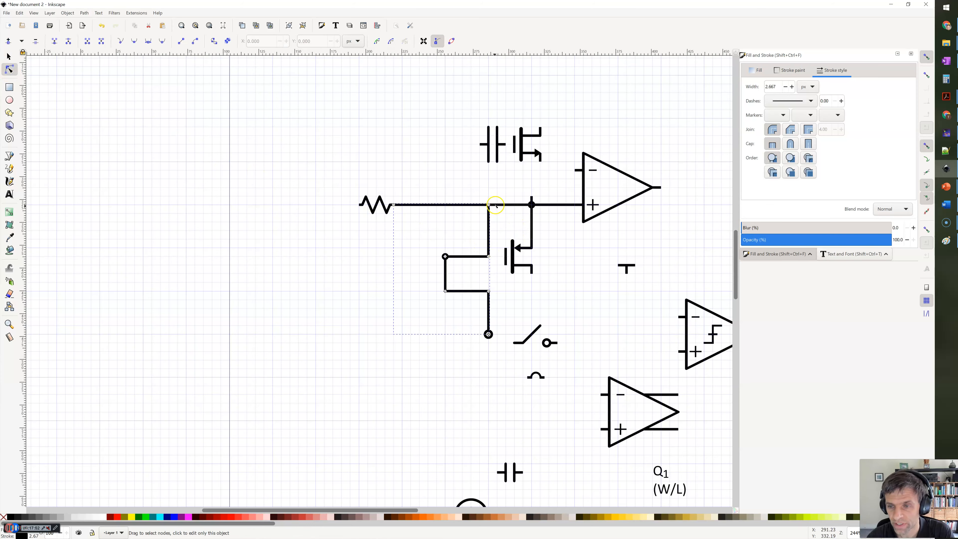
scroll(496, 205, up, 2)
drag(485, 204, 485, 177)
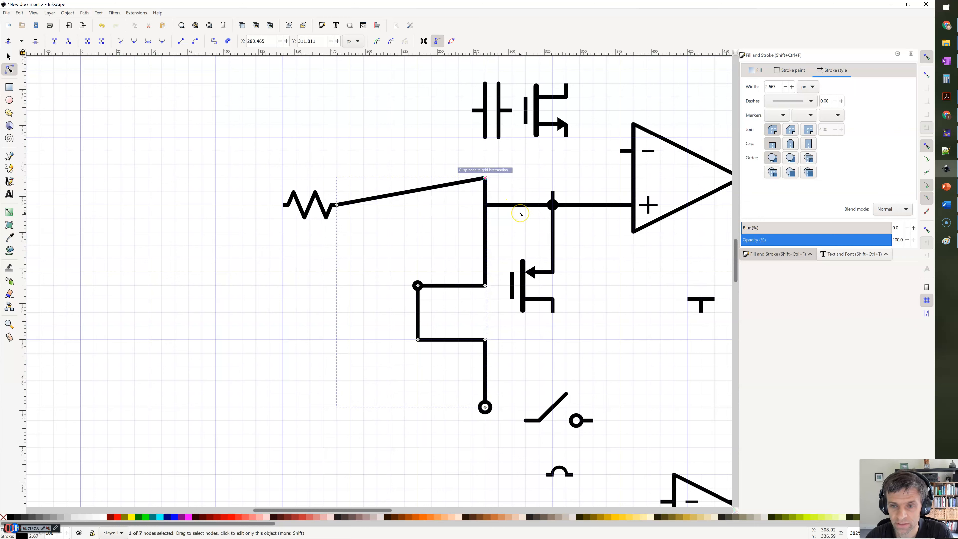
click(484, 182)
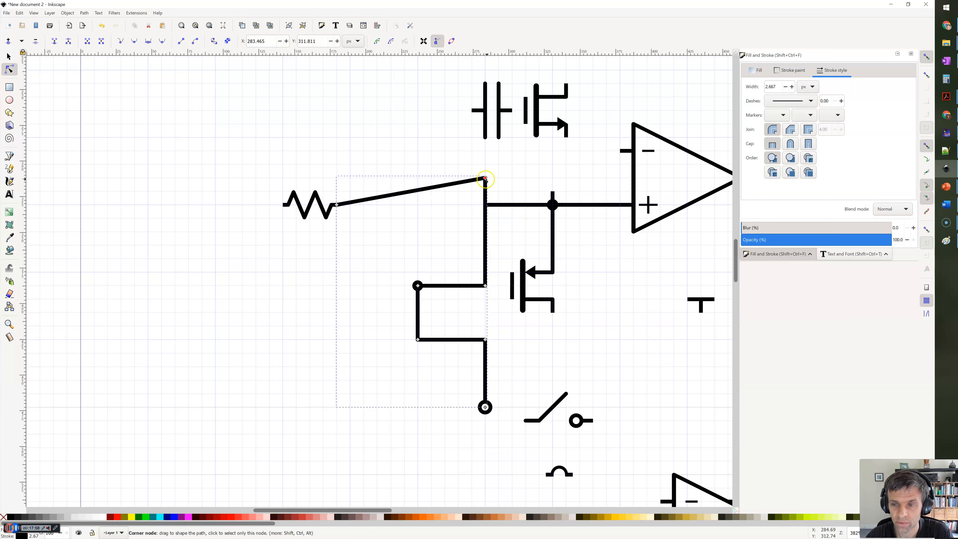
drag(485, 179, 489, 207)
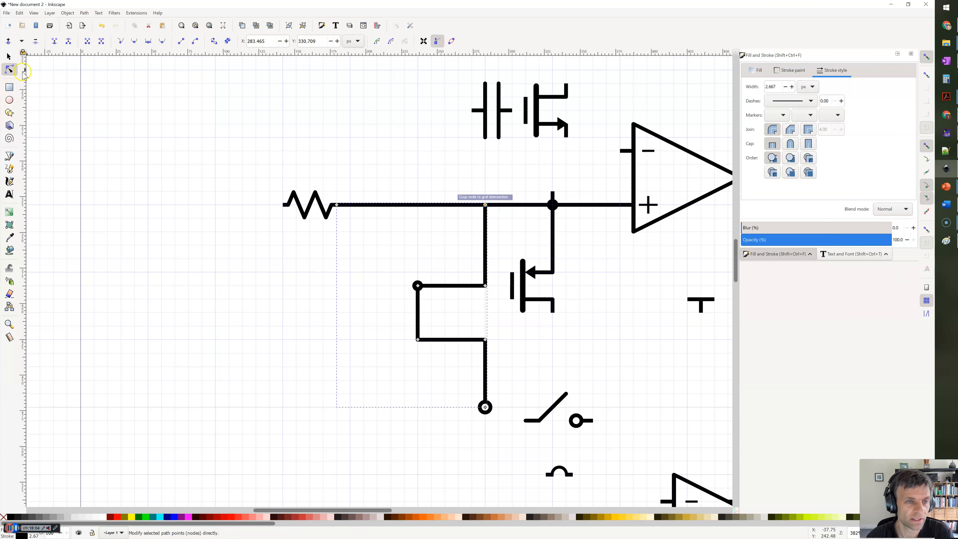
click(9, 57)
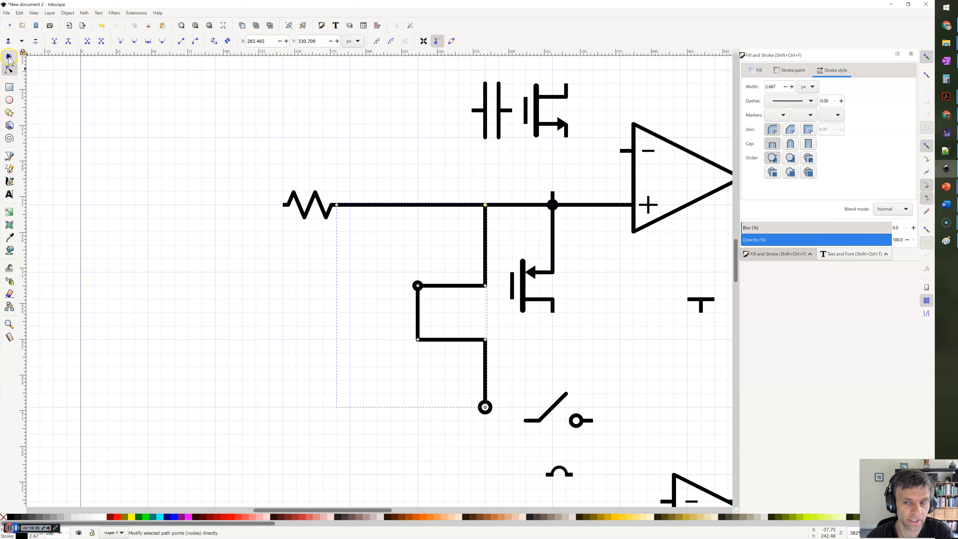
click(222, 117)
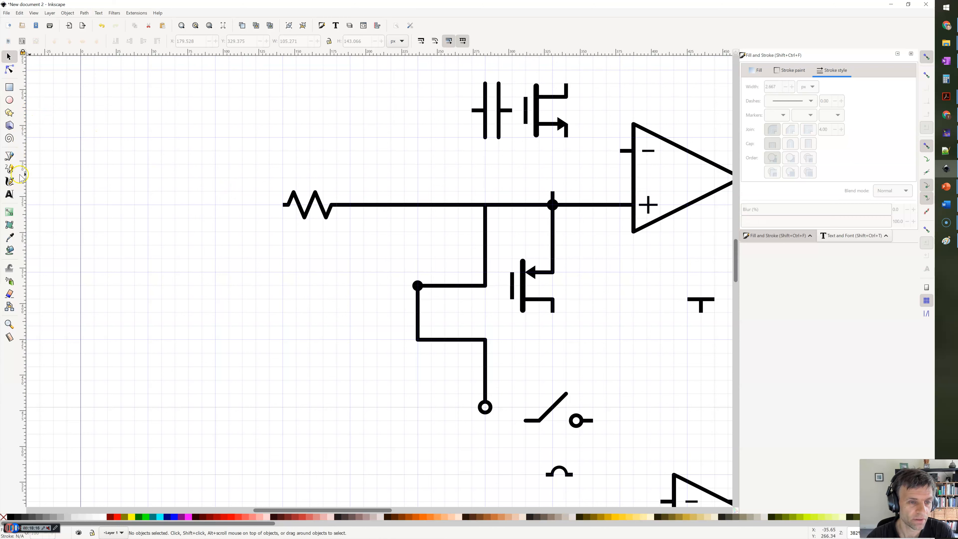
- Draw a horizontal wire about 57 px long outward from the resistor's free end, snapped to the grid
click(10, 154)
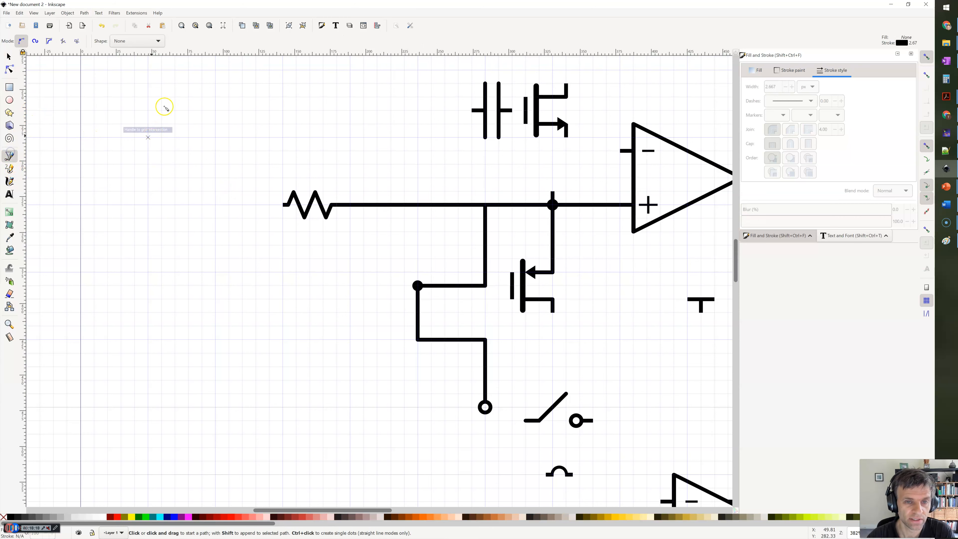
click(281, 205)
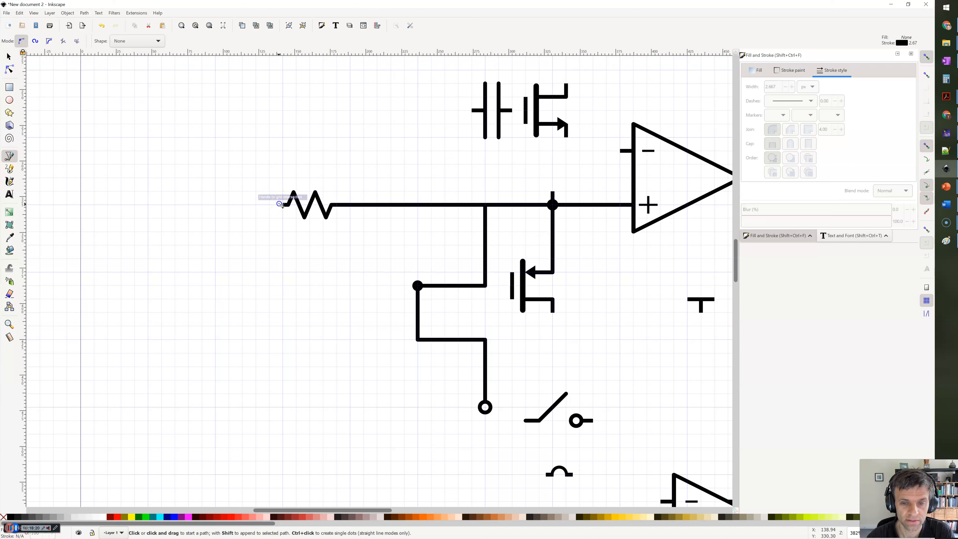
click(203, 205)
key(Return)
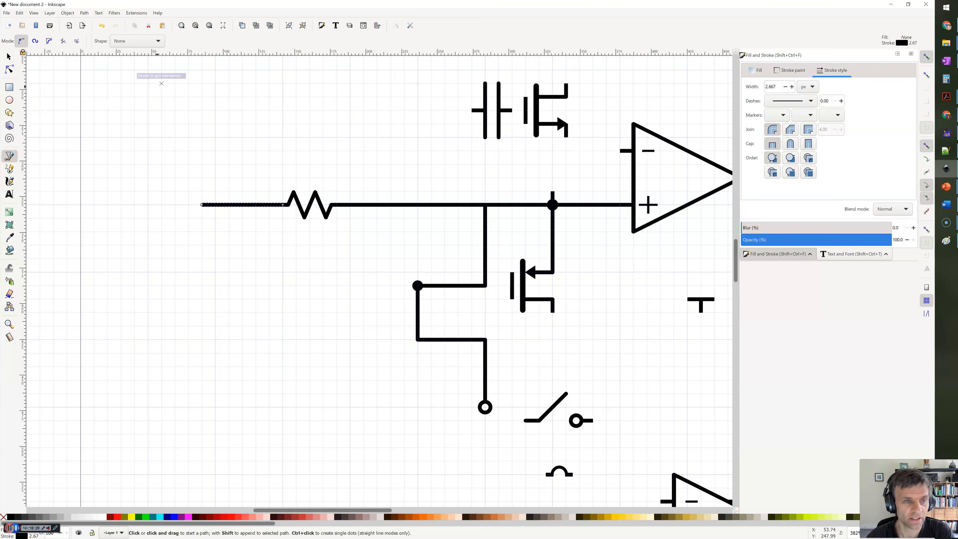
key(s)
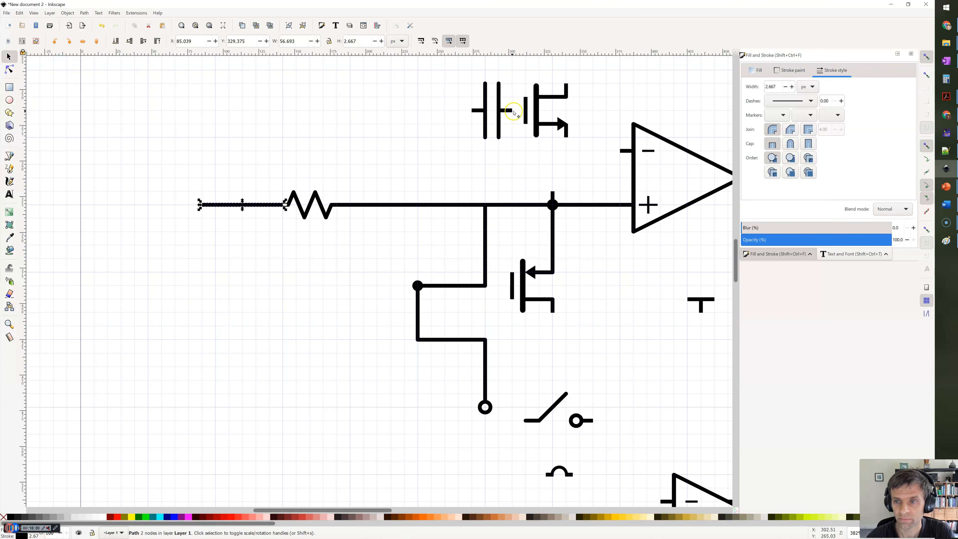
- Move the upper capacitor into line with the new wire, leaving a small gap before the wire's free end
drag(510, 111, 166, 209)
drag(191, 173, 192, 172)
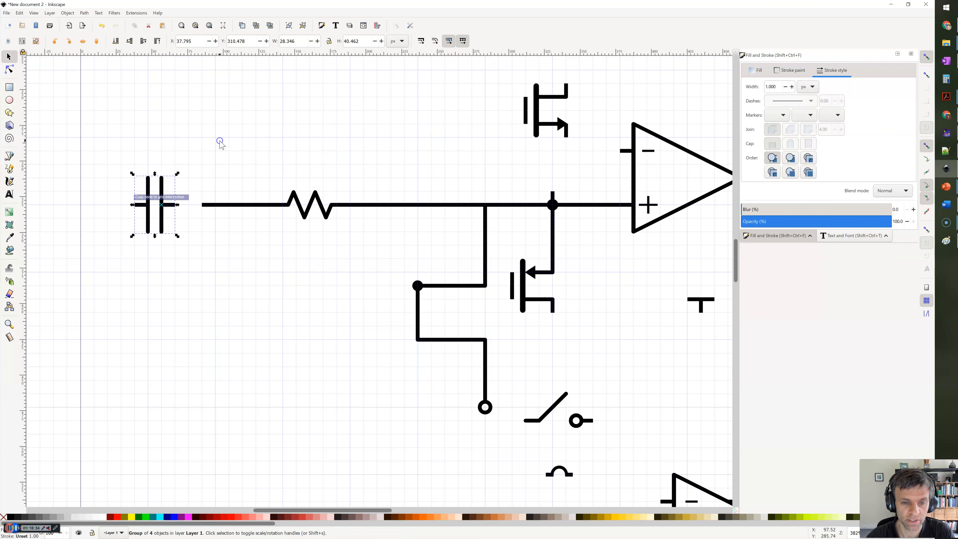
click(221, 148)
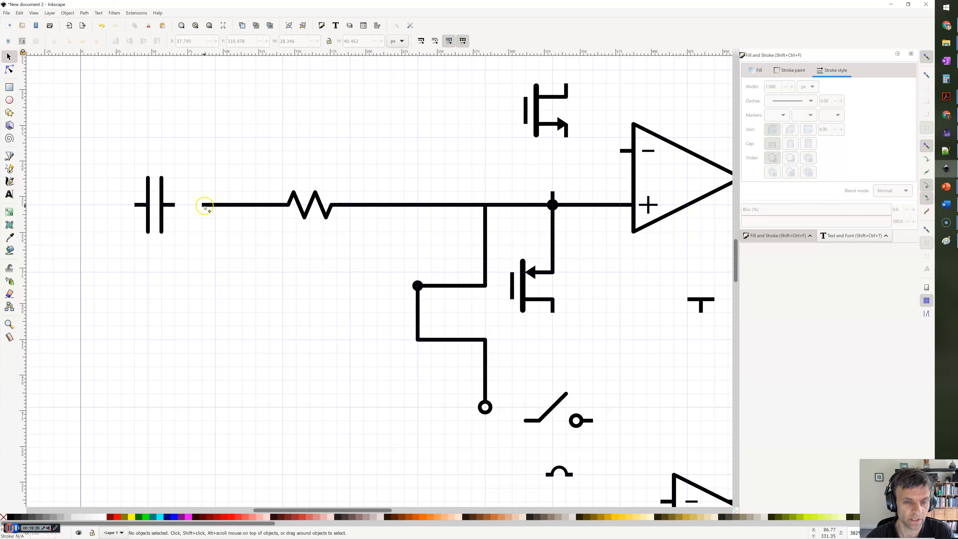
- Try extending the new wire's end node to the capacitor's lead with the Node tool, and undo it
click(221, 207)
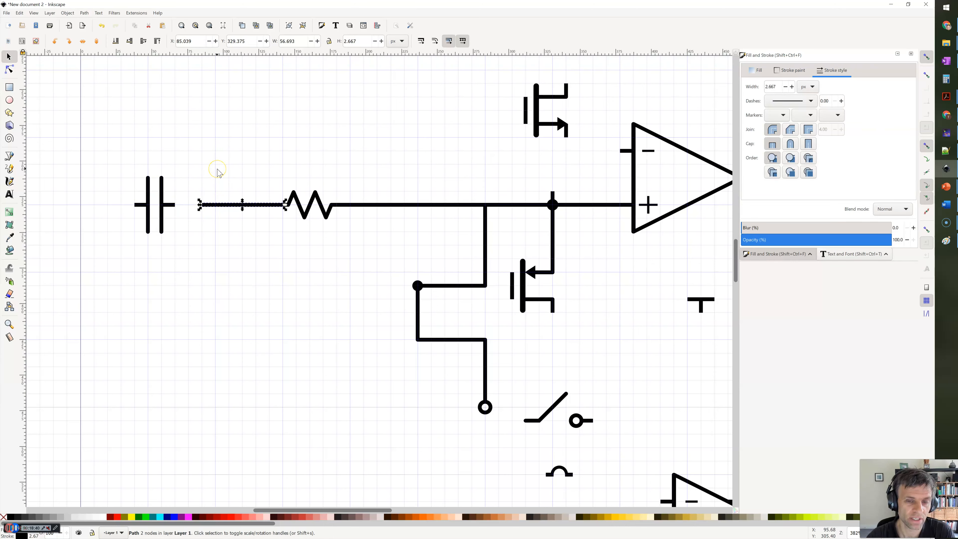
click(9, 70)
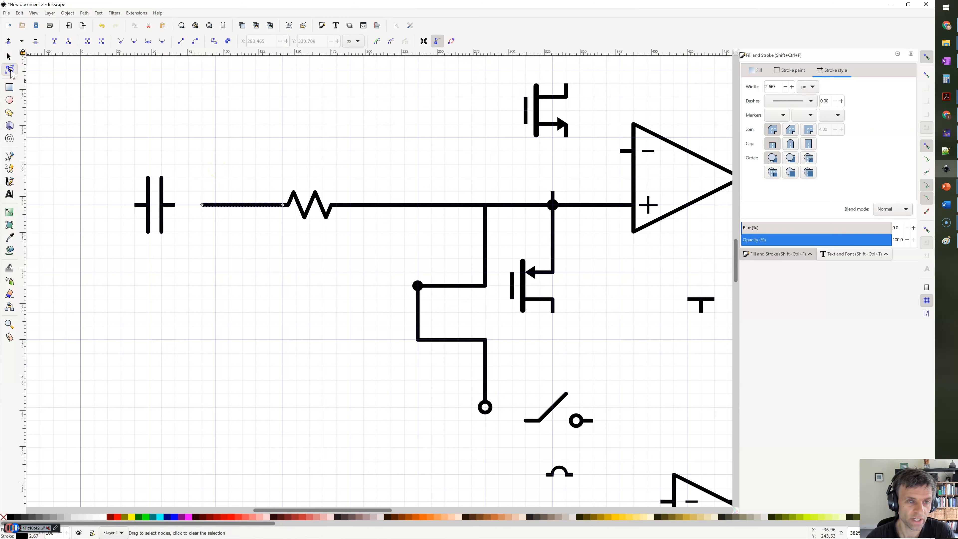
drag(202, 205, 175, 204)
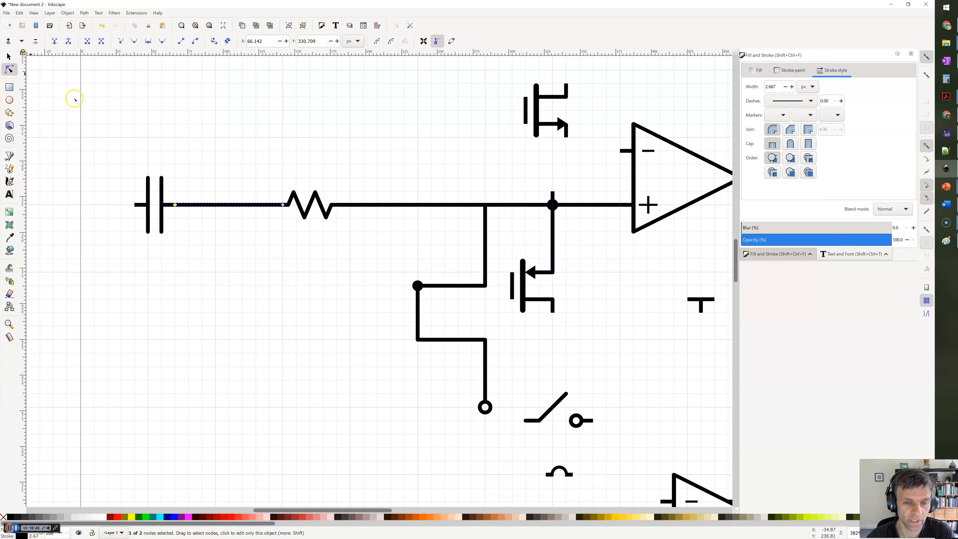
key(ctrl+z)
- Stretch the new wire with the Selector tool to about 76 px long so its end meets the capacitor's lead
click(9, 56)
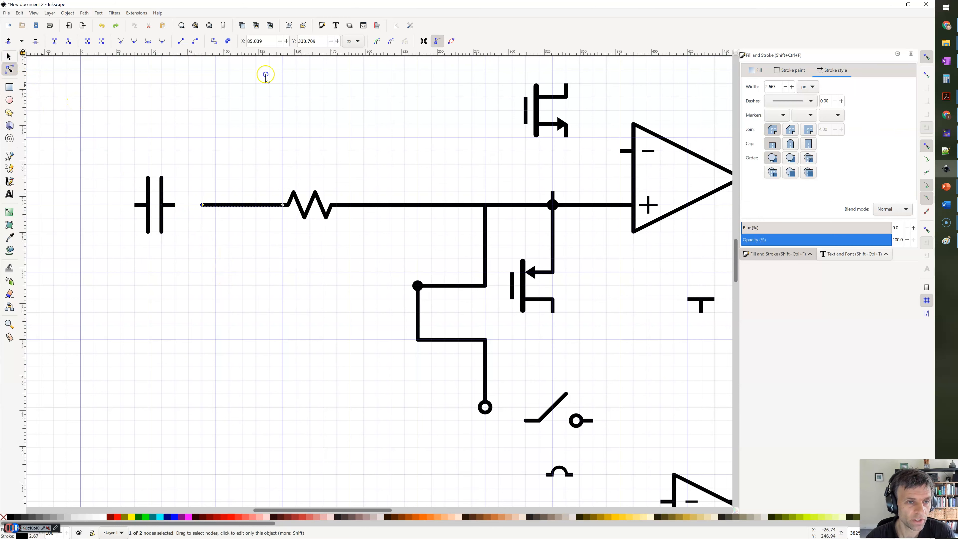
drag(199, 206, 173, 206)
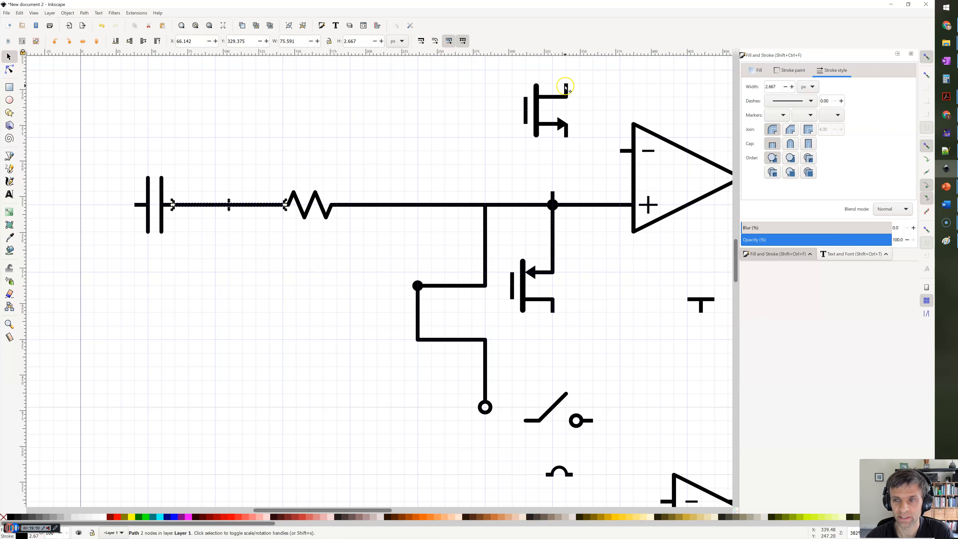
- Move the upper MOSFET above the resistor and enlarge it to about 52 by 57 px with stroke-width scaling turned on
drag(565, 87, 336, 86)
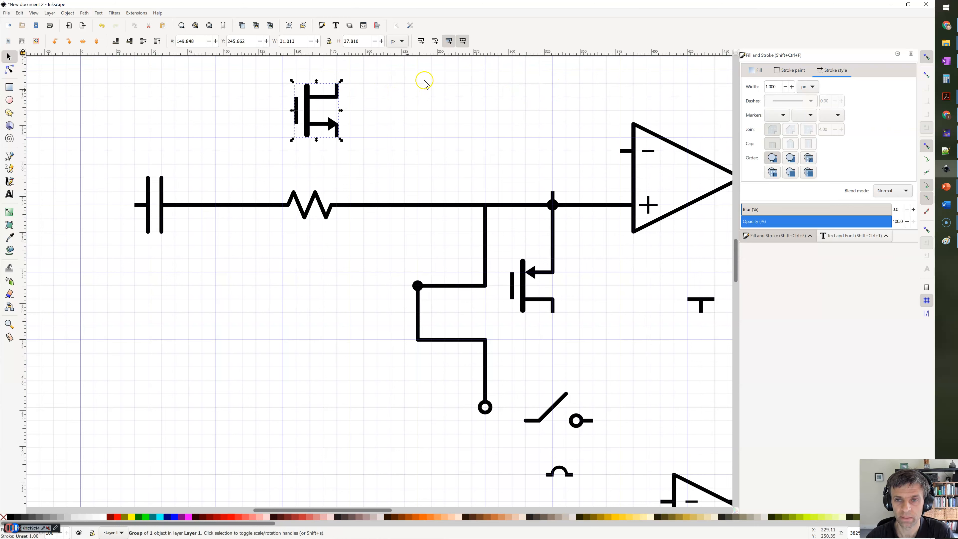
click(421, 42)
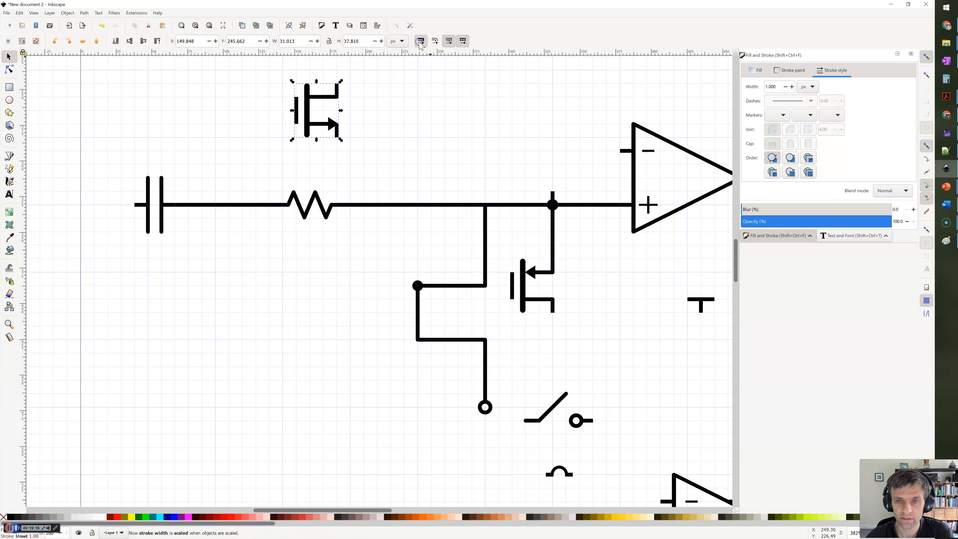
drag(342, 140, 368, 169)
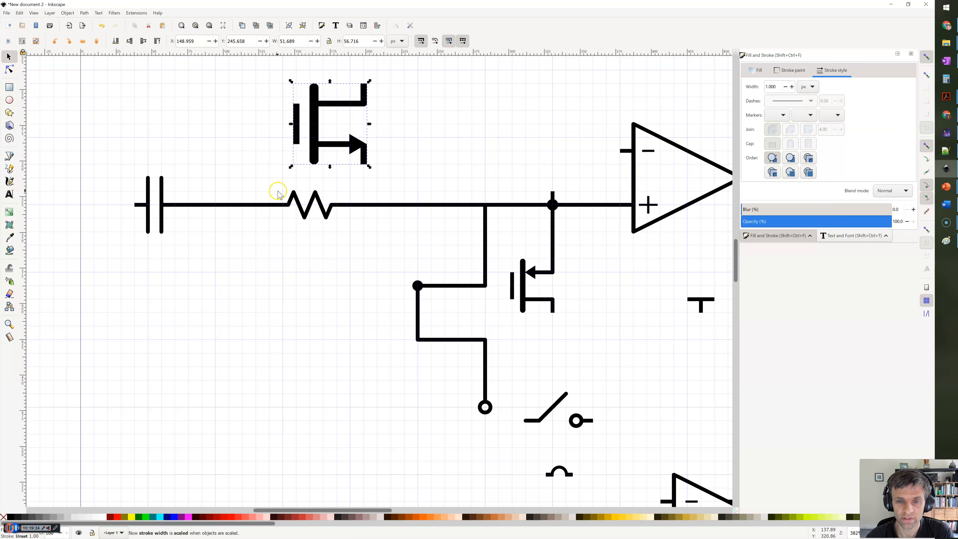
- Try stretching the stepped wire upward to about 162 px tall with its stroke scaling, and undo the MOSFET's last move
click(486, 225)
mouse_move(412, 200)
mouse_down()
mouse_move(411, 171)
mouse_move(443, 164)
mouse_move(494, 179)
mouse_move(481, 180)
mouse_up()
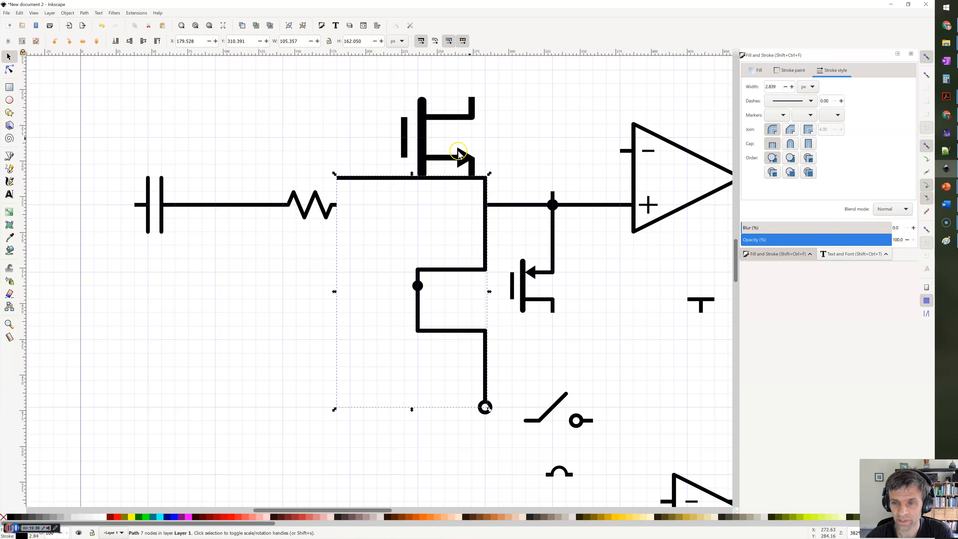
key(ctrl+z)
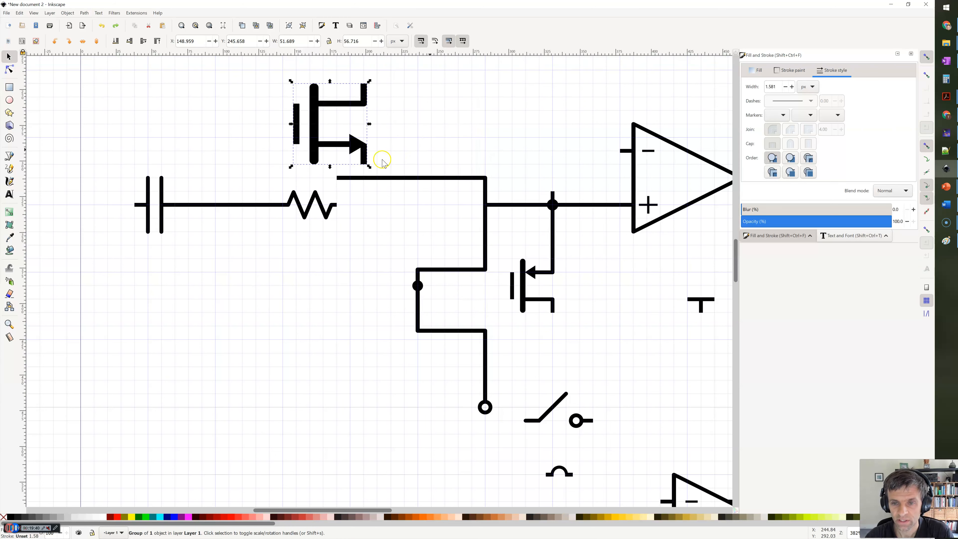
- Snap the enlarged MOSFET's lower lead to the stub above the junction dot and compare their stroke widths
click(367, 168)
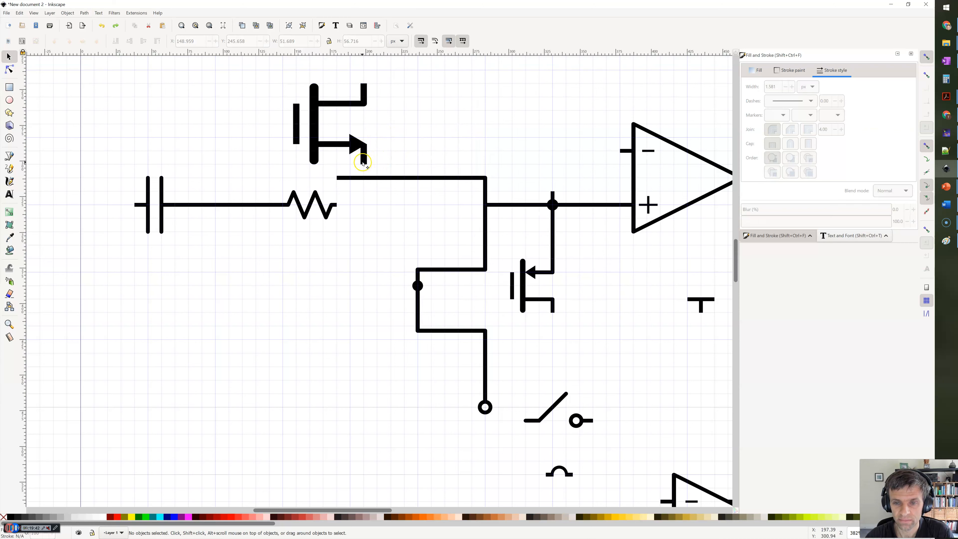
mouse_move(365, 161)
mouse_down()
mouse_move(513, 176)
mouse_move(562, 194)
mouse_up()
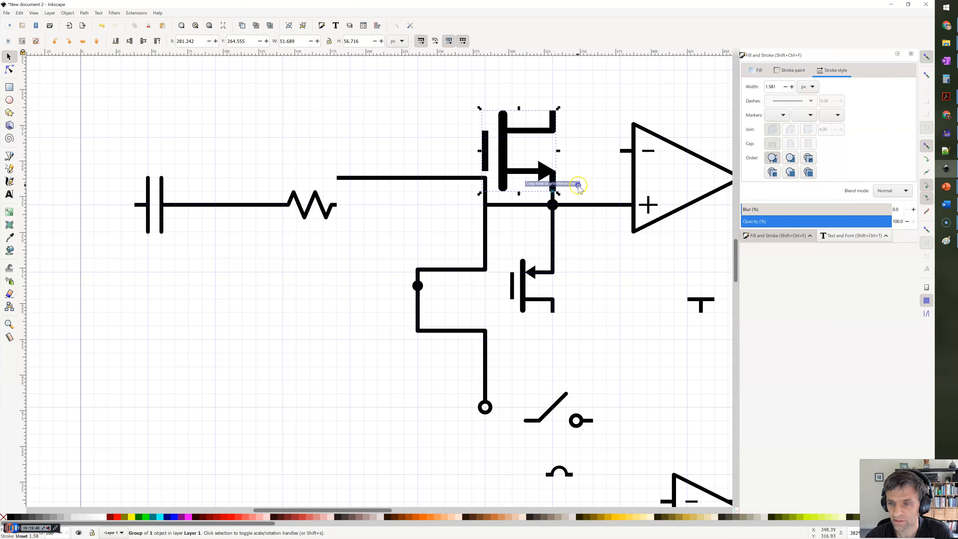
click(578, 186)
scroll(557, 196, up, 3)
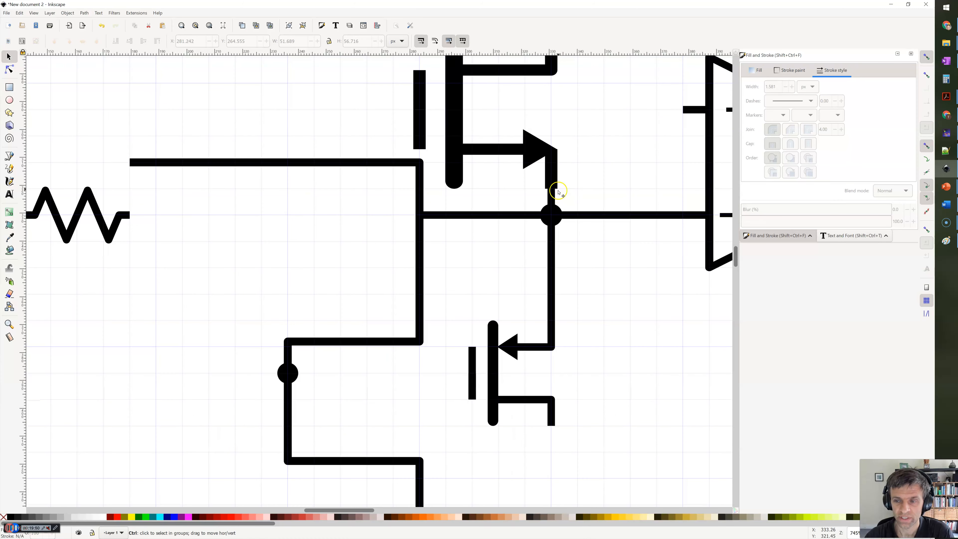
- Undo the MOSFET's move, the stepped wire's stretch and the MOSFET's enlargement
key(ctrl+z)
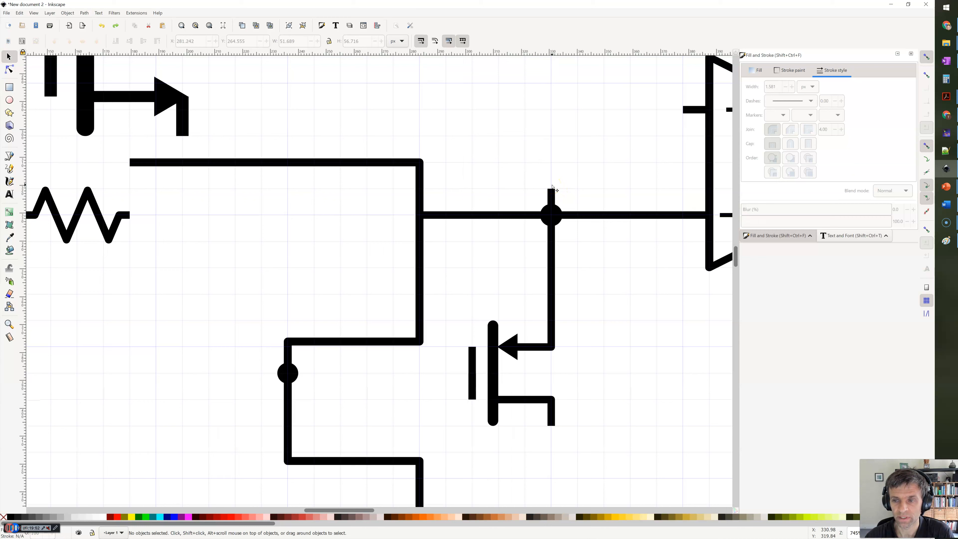
key(ctrl+z)
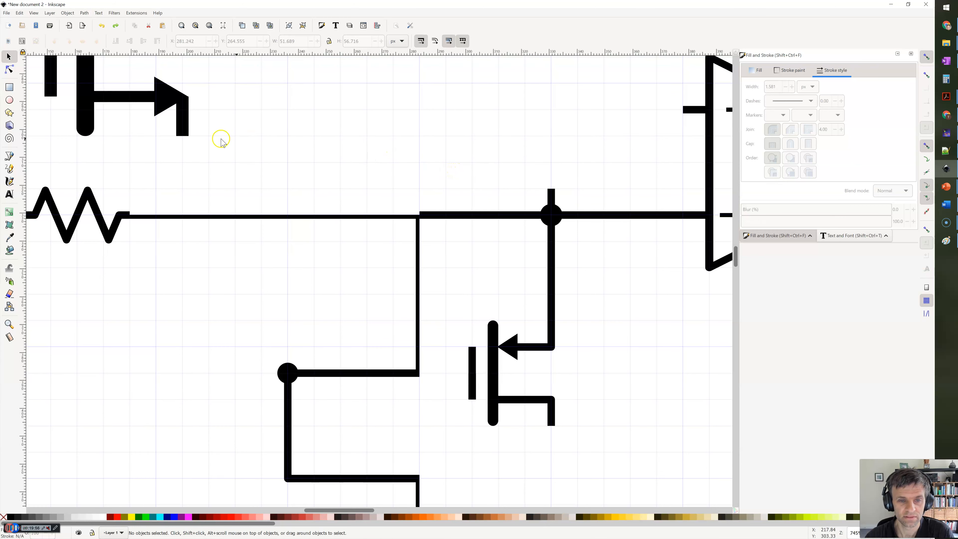
key(ctrl+z)
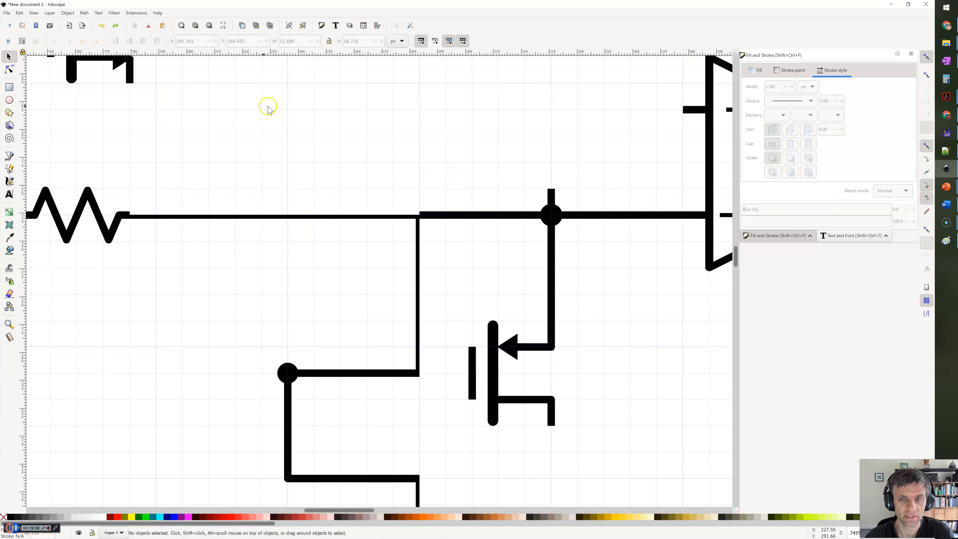
- Turn off stroke-width scaling and enlarge the upper MOSFET to about 50 by 57 px
click(421, 43)
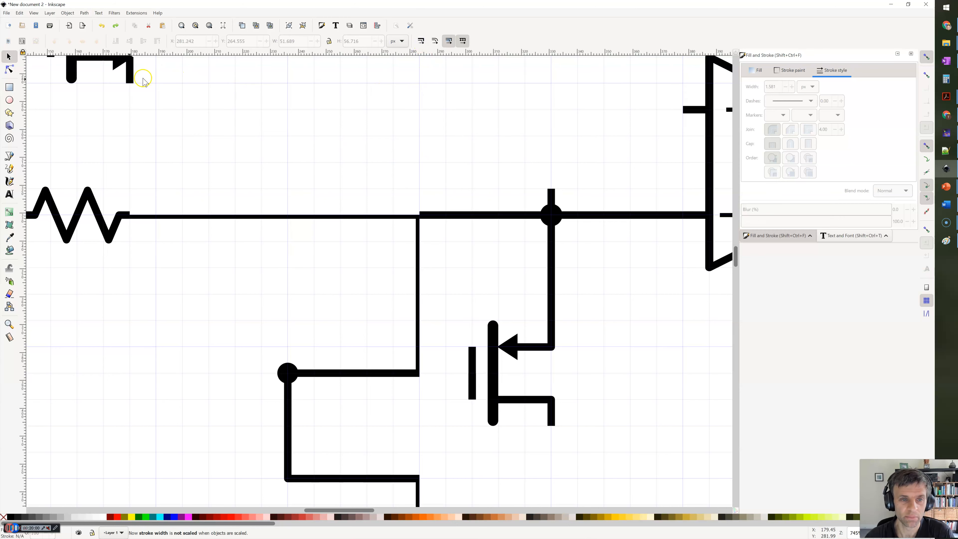
click(131, 82)
mouse_move(134, 87)
mouse_down()
mouse_move(191, 140)
mouse_move(236, 138)
mouse_move(172, 132)
mouse_up()
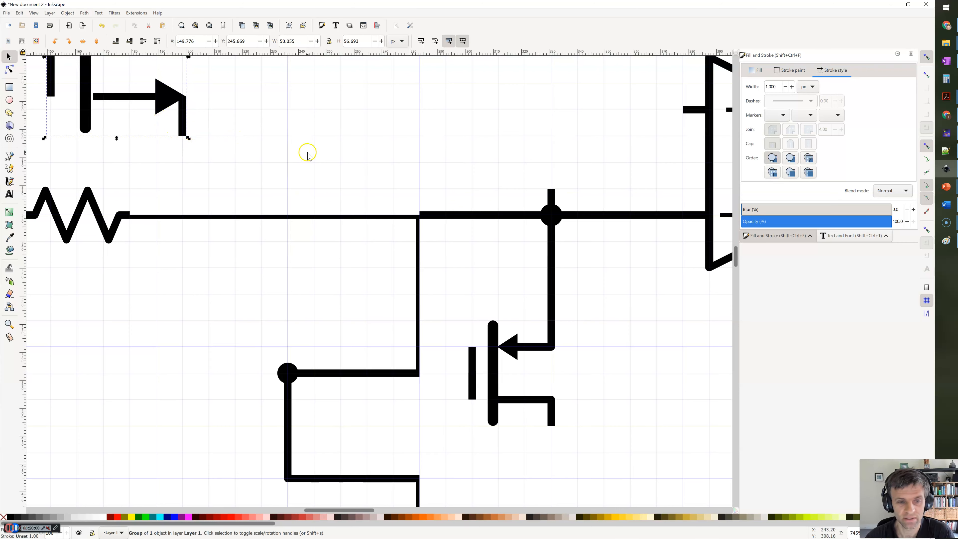
- Stretch the stepped wire upward to about 162 px tall with stroke-width scaling off
scroll(250, 157, down, 1)
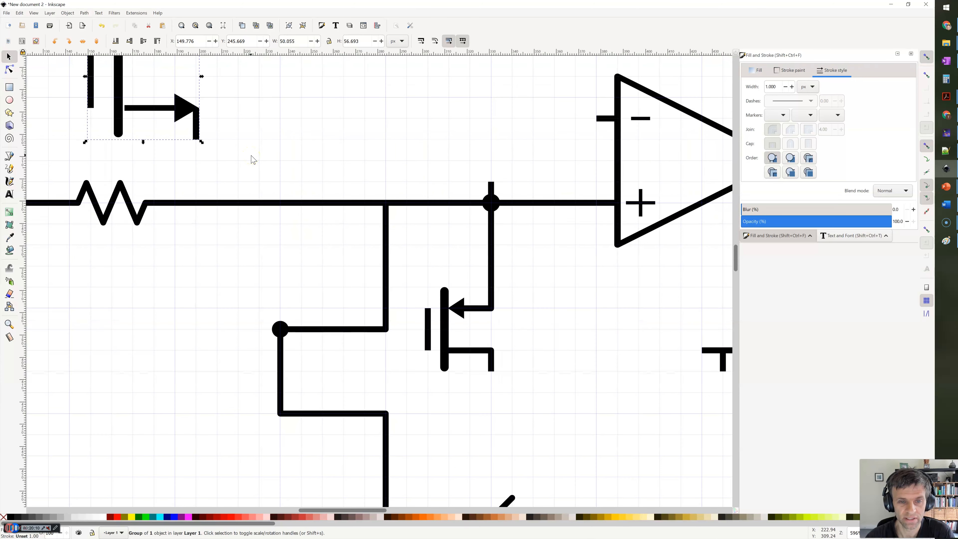
click(385, 223)
click(268, 198)
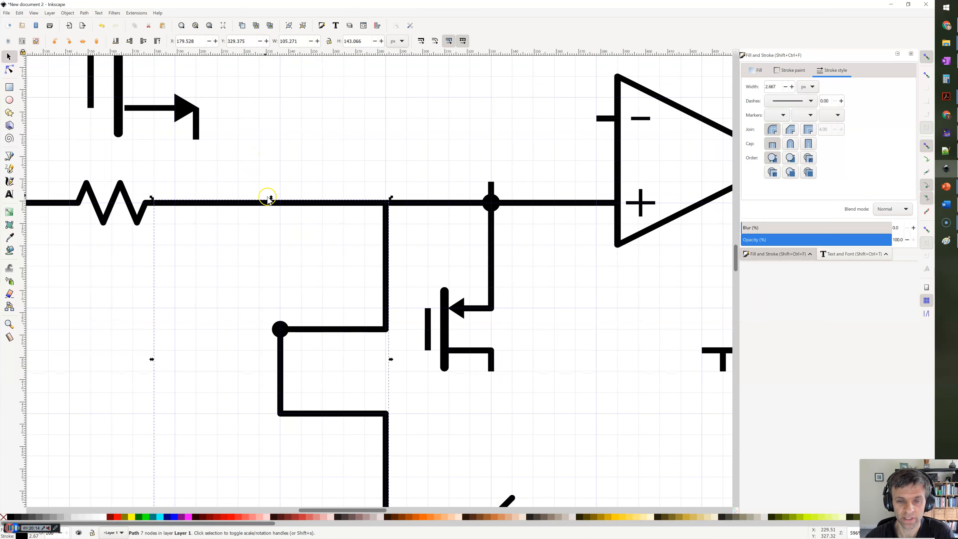
drag(271, 197, 272, 158)
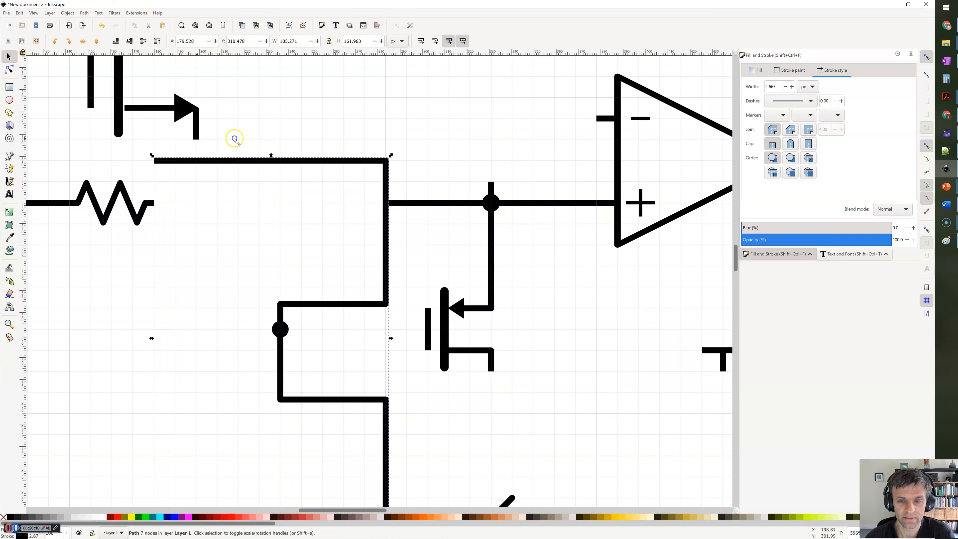
- Snap the enlarged MOSFET's lower lead to the stepped wire's upper corner, and undo that move
click(196, 137)
drag(196, 137, 386, 160)
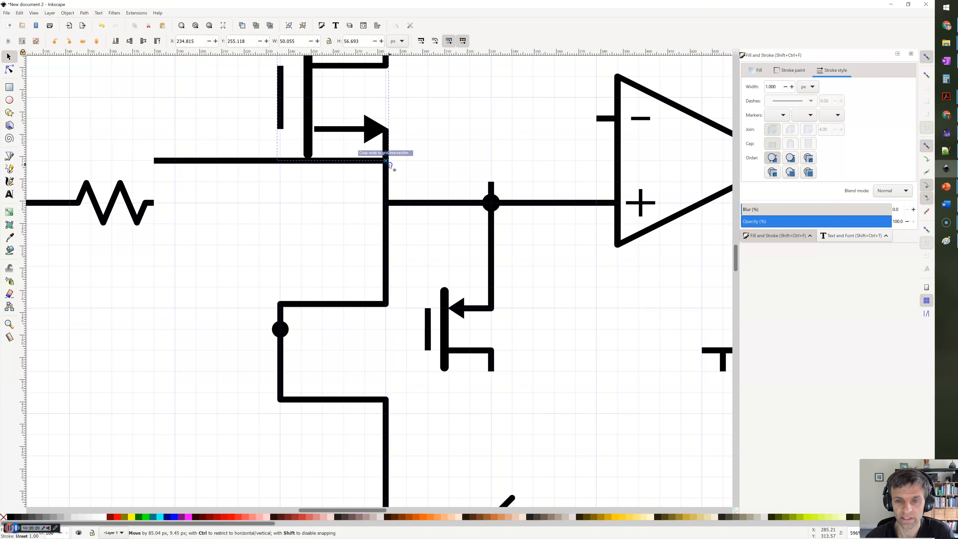
mouse_move(390, 165)
mouse_down()
mouse_move(434, 165)
mouse_move(383, 158)
mouse_up()
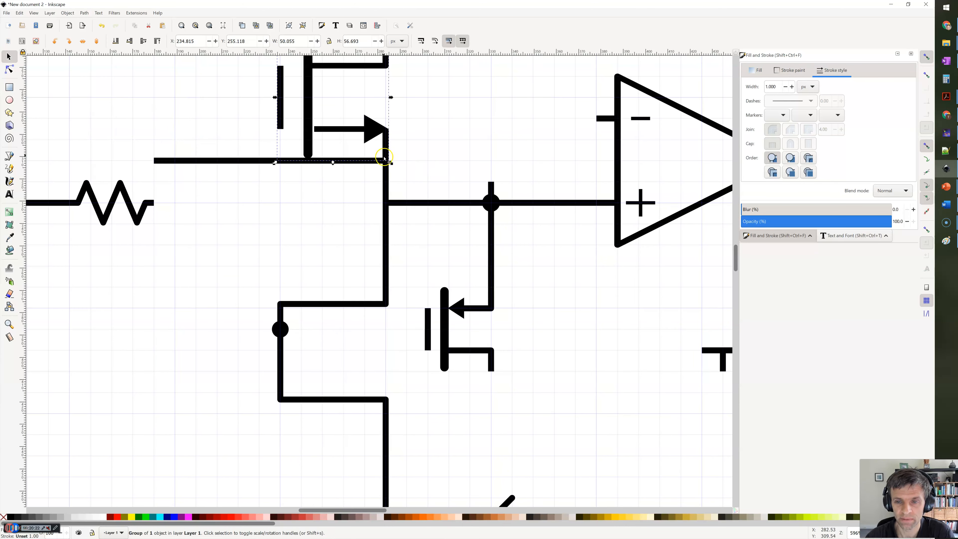
key(ctrl+z)
- Snap the enlarged MOSFET's lower lead to the stub above the junction dot and compare the stroke widths up close
drag(196, 141, 493, 184)
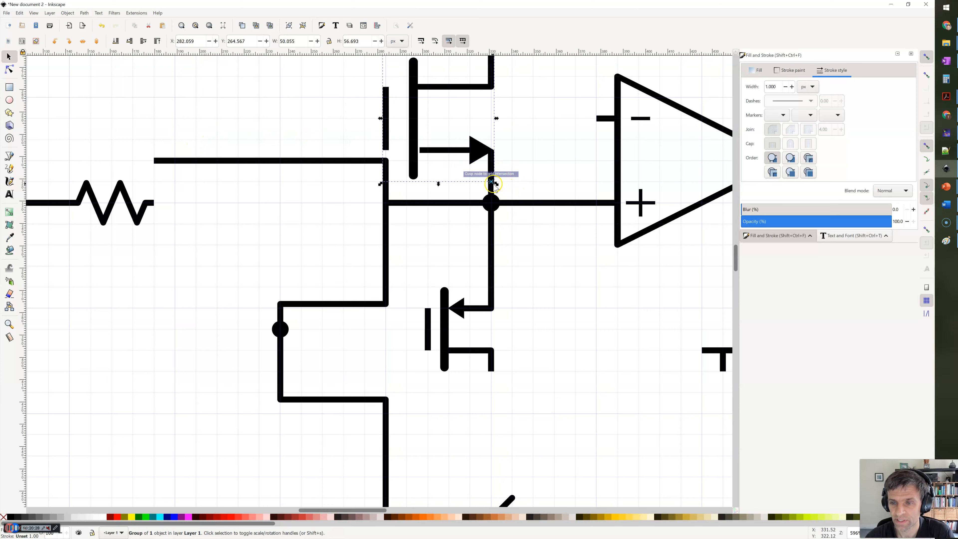
ctrl+scroll(494, 185, up, 2)
ctrl+scroll(492, 183, up, 2)
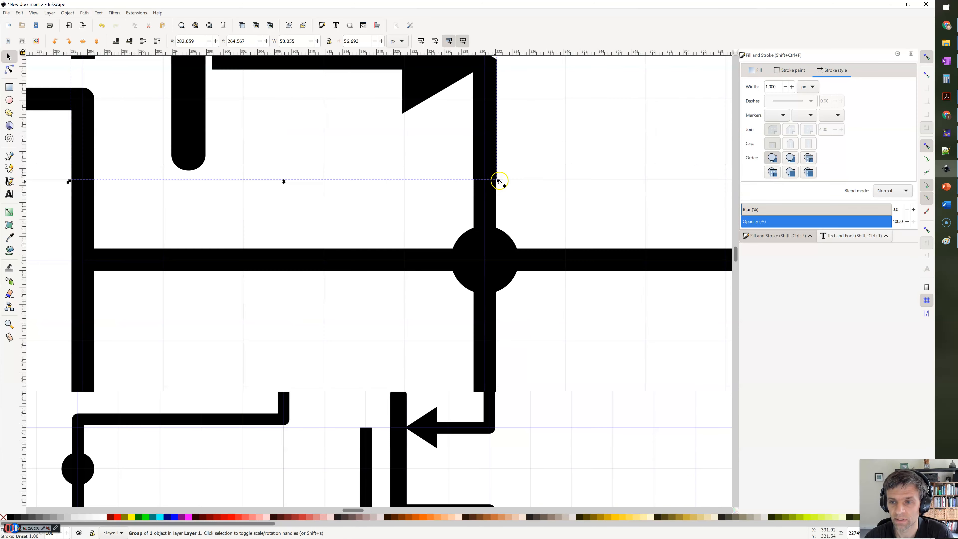
ctrl+scroll(518, 172, down, 3)
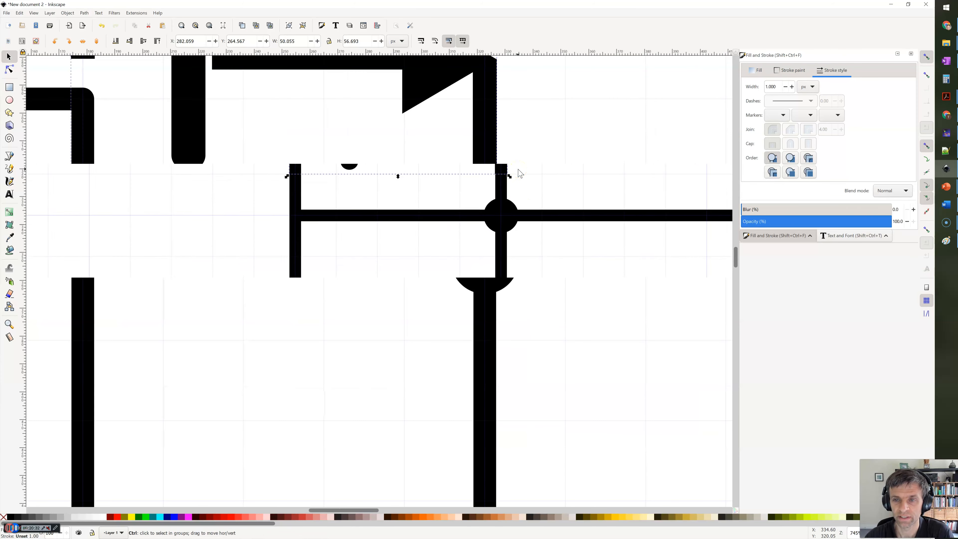
ctrl+scroll(434, 131, down, 1)
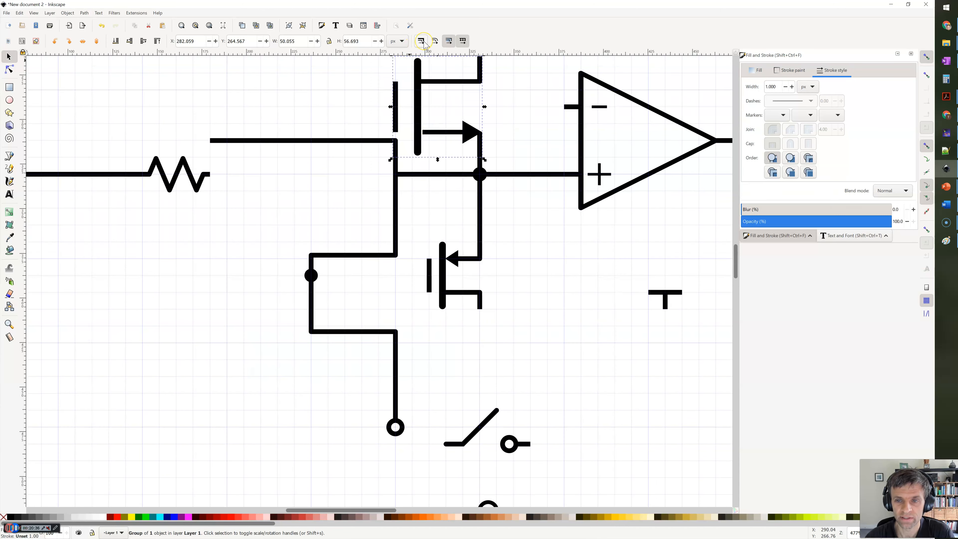
- Undo the MOSFET's move, the stepped wire's stretch and the MOSFET's enlargement
key(ctrl+z)
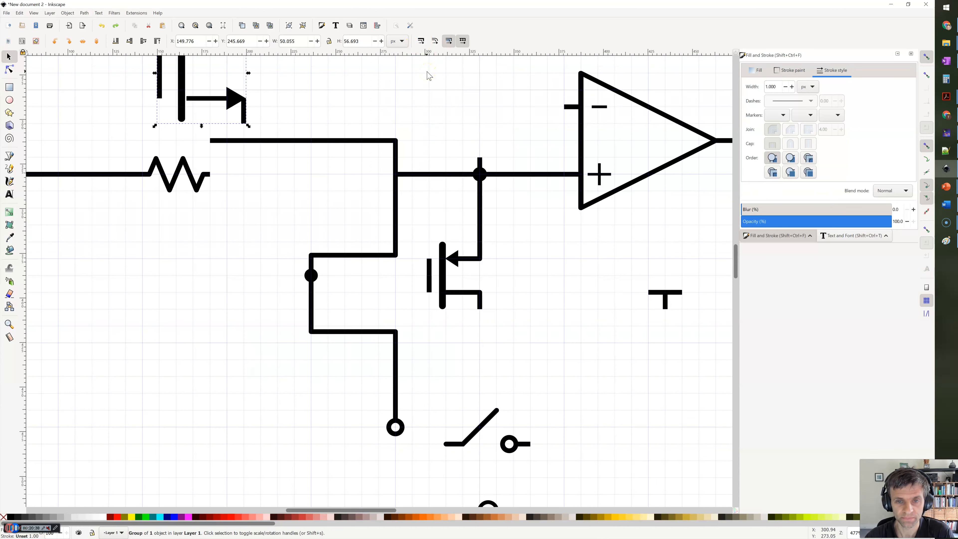
key(ctrl+z)
key(ctrl+z)
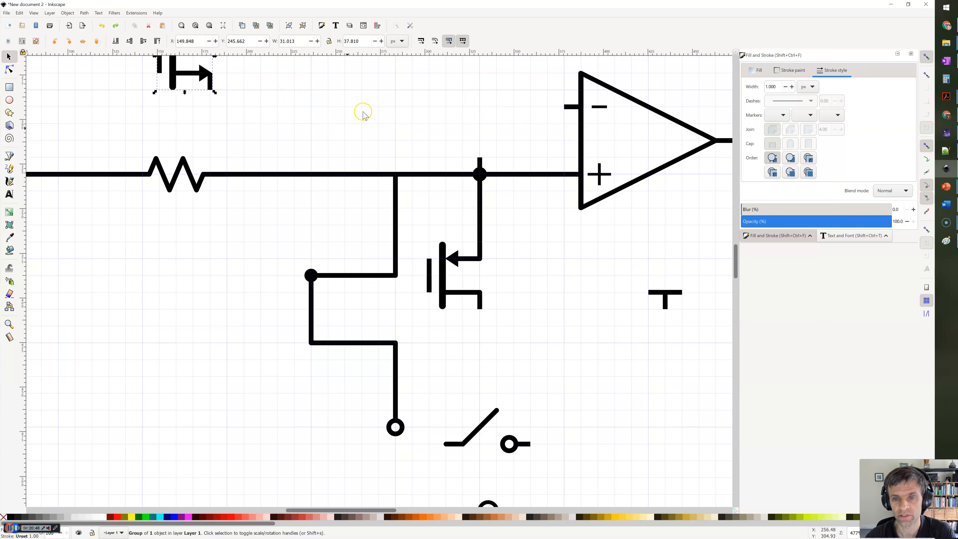
- Turn on stroke-width scaling and stretch the stepped wire upward to about 172 px, and further to about 191 px tall
click(268, 174)
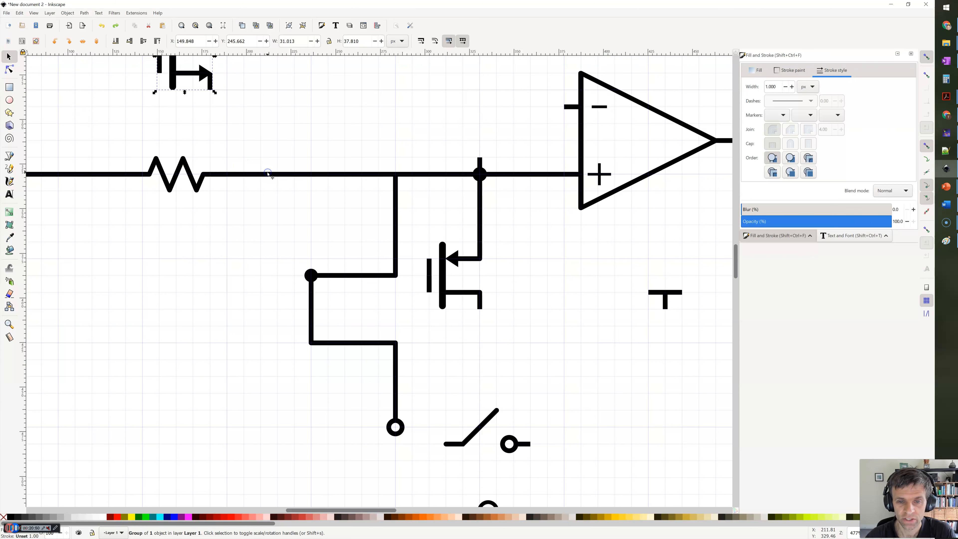
click(421, 41)
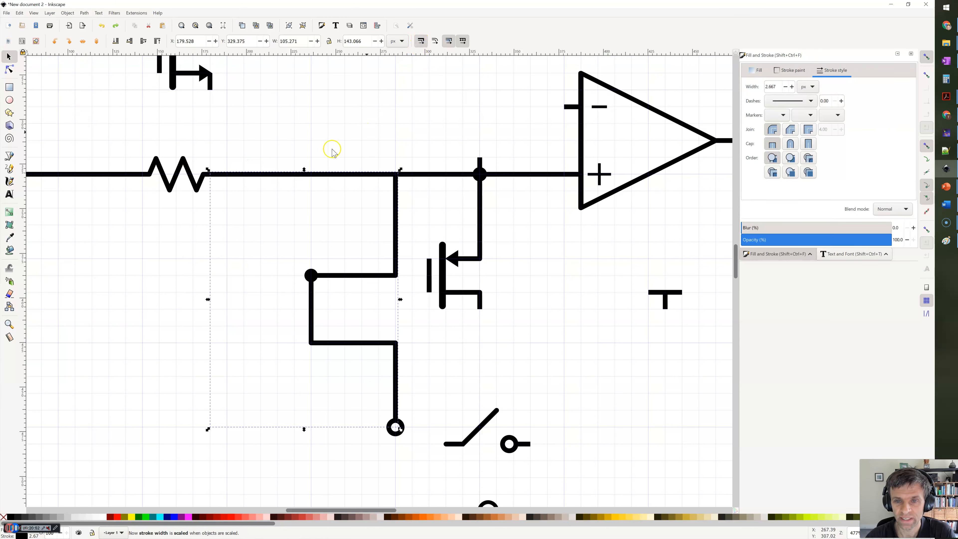
drag(306, 169, 309, 123)
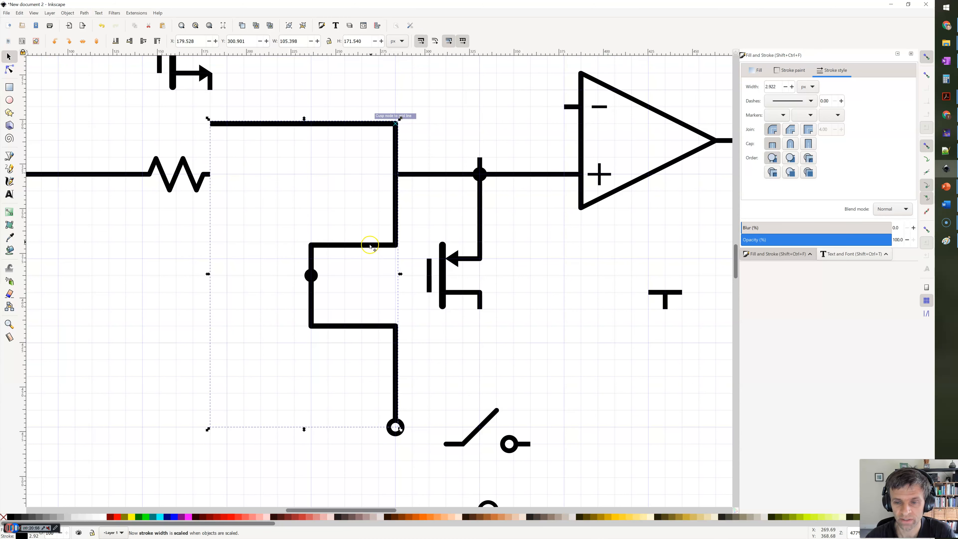
drag(305, 121, 302, 91)
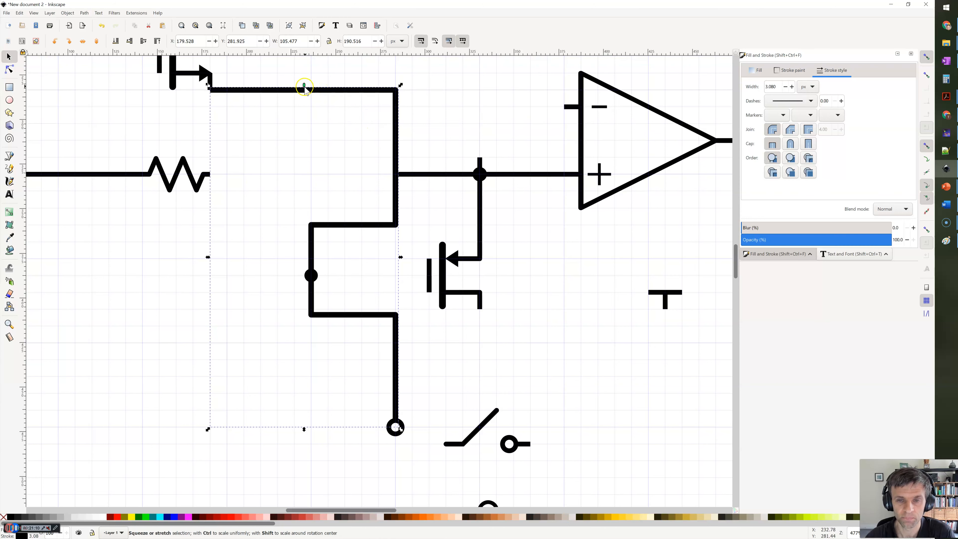
- Undo both stretches of the stepped wire and turn stroke-width scaling off
key(ctrl+z)
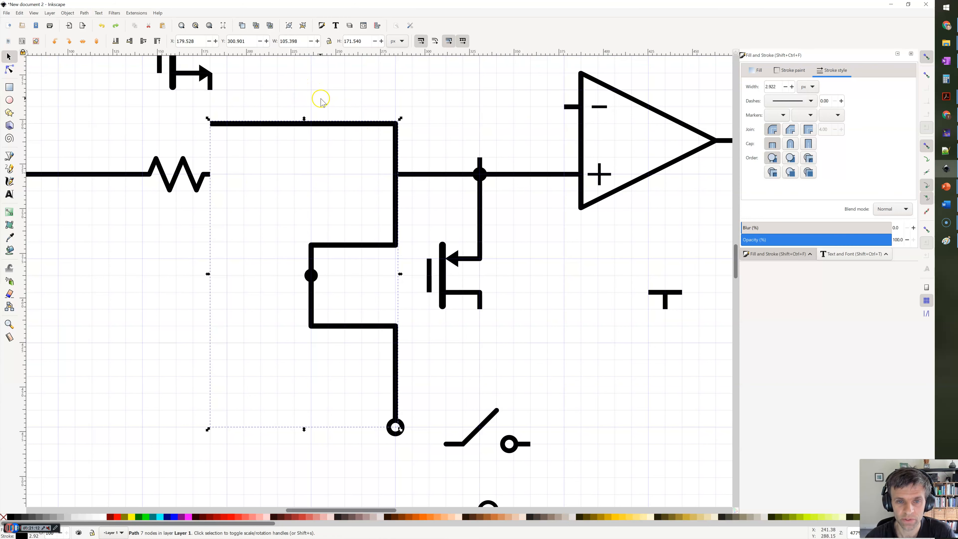
key(ctrl+z)
click(421, 41)
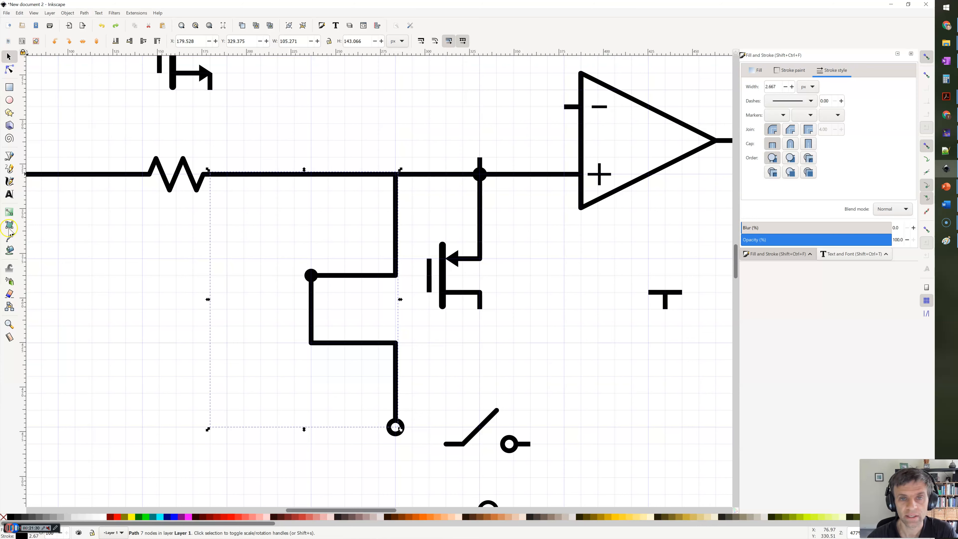
- Open the LaTeX (pdflatex) extension for rendering mathematical formulas
scroll(209, 224, down, 1)
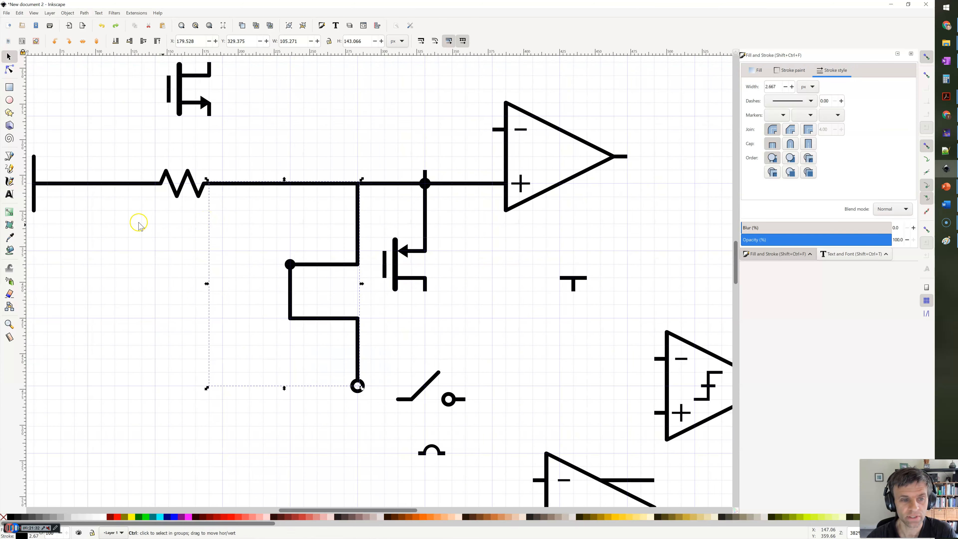
scroll(137, 220, down, 1)
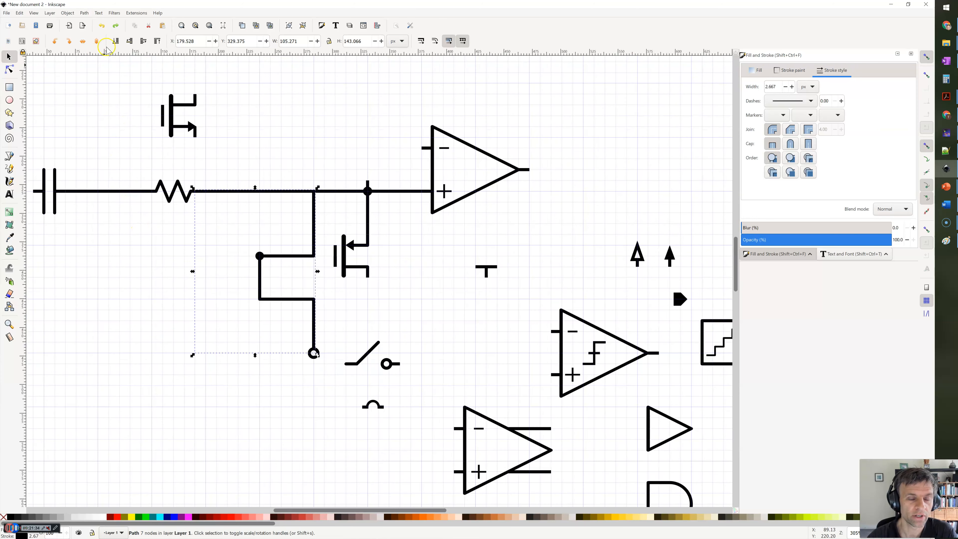
click(137, 13)
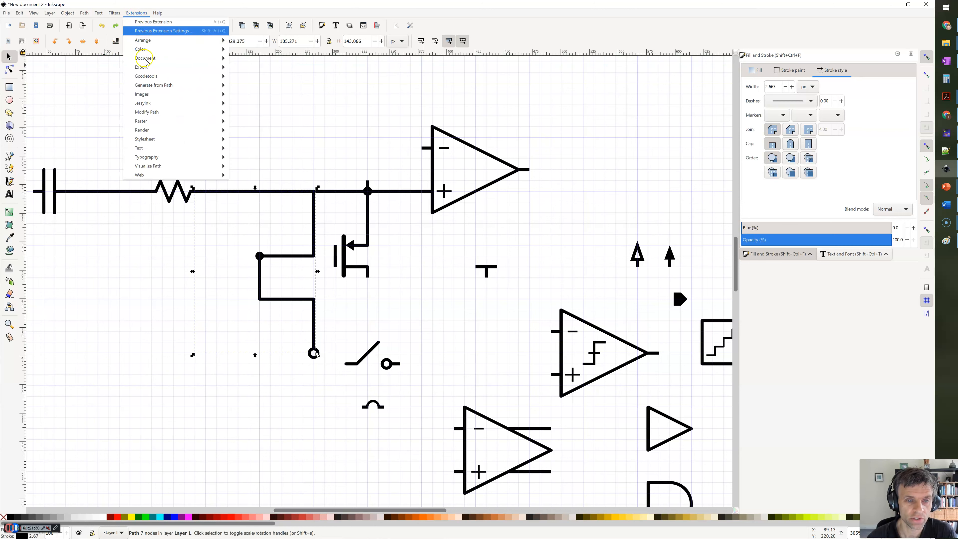
click(165, 134)
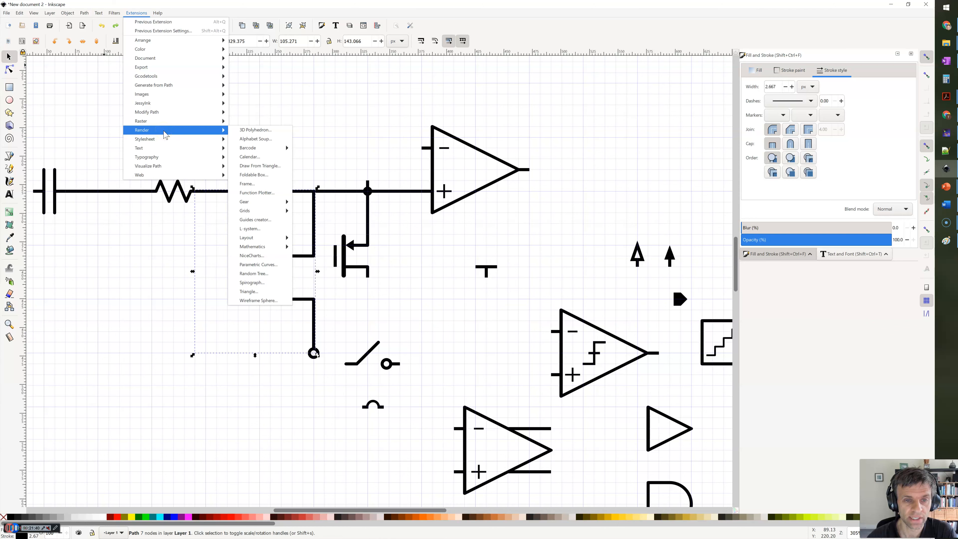
click(172, 98)
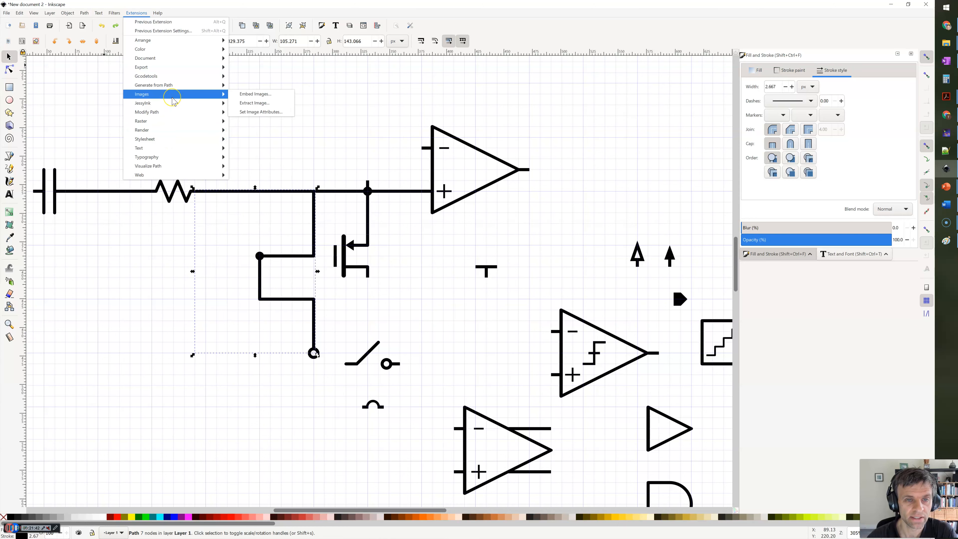
mouse_move(174, 103)
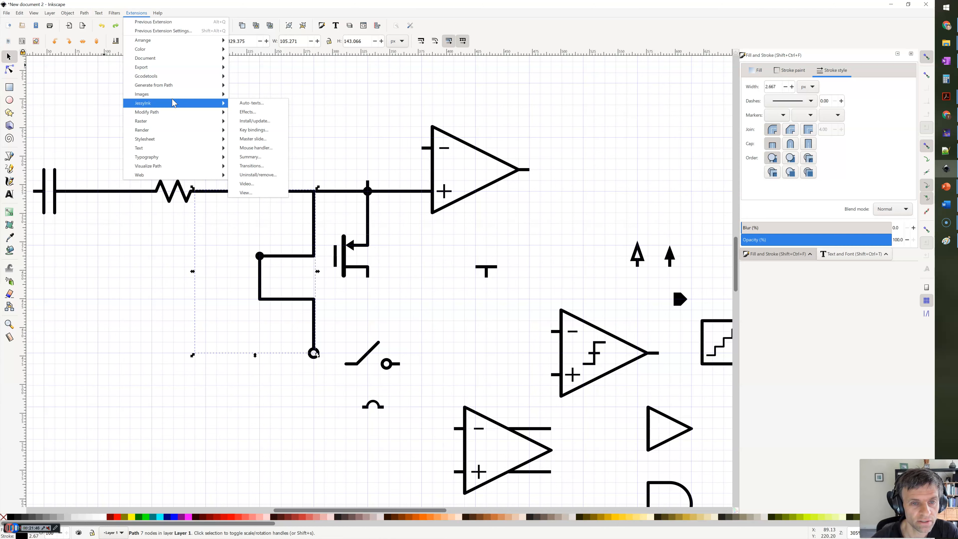
click(161, 95)
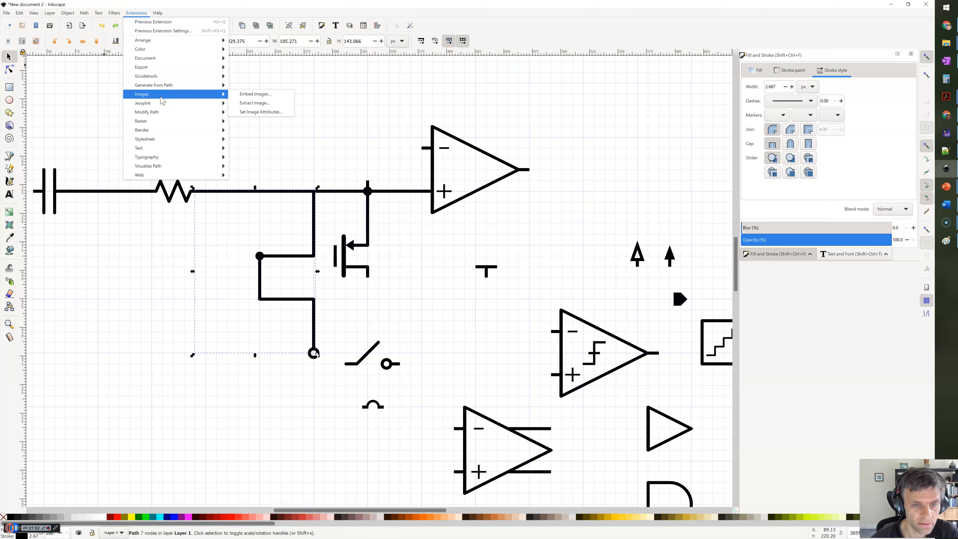
click(165, 139)
mouse_move(166, 132)
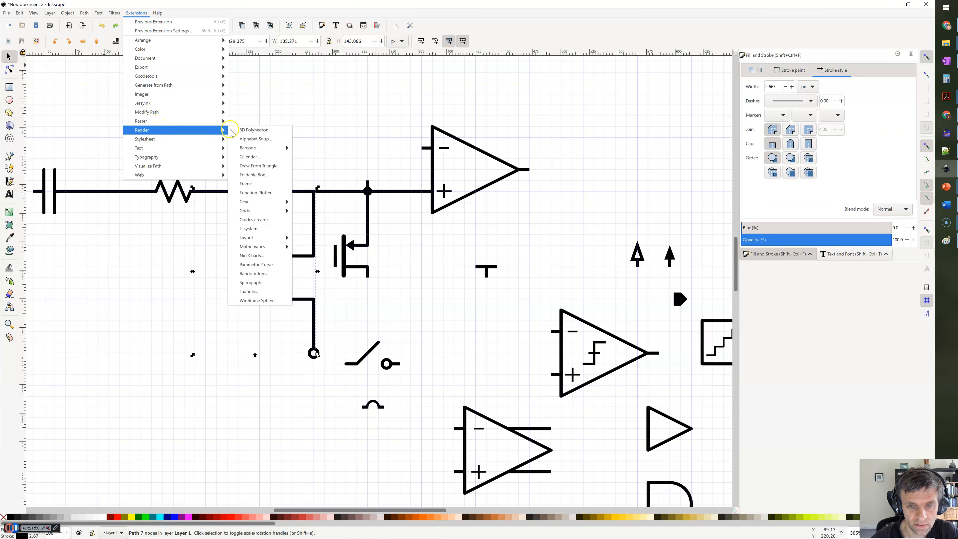
click(277, 241)
mouse_move(279, 246)
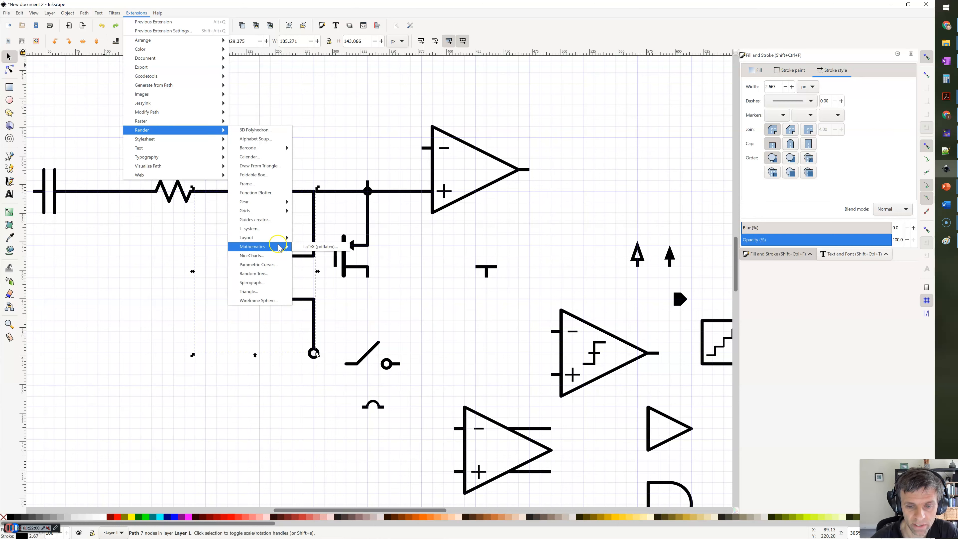
click(311, 248)
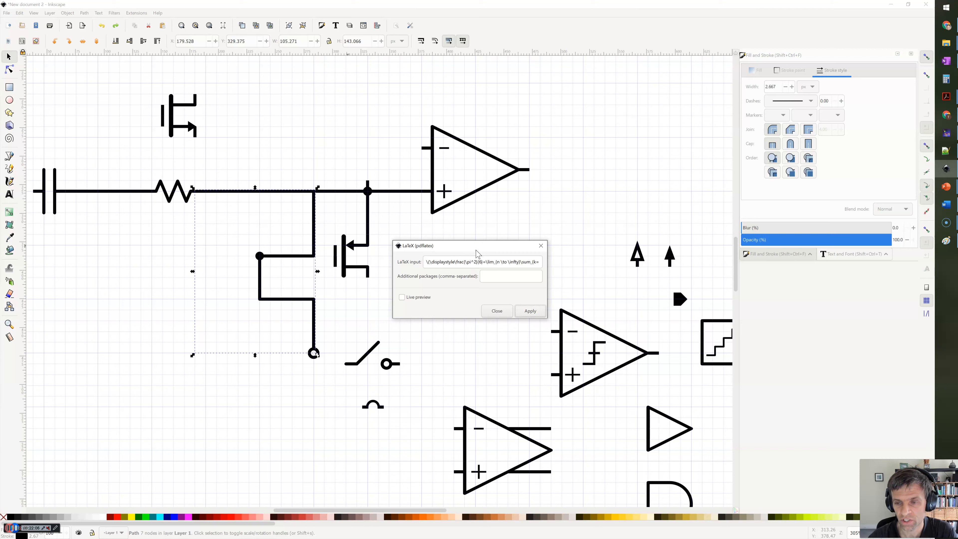
- Render the default LaTeX formula onto the canvas without additional packages
click(429, 263)
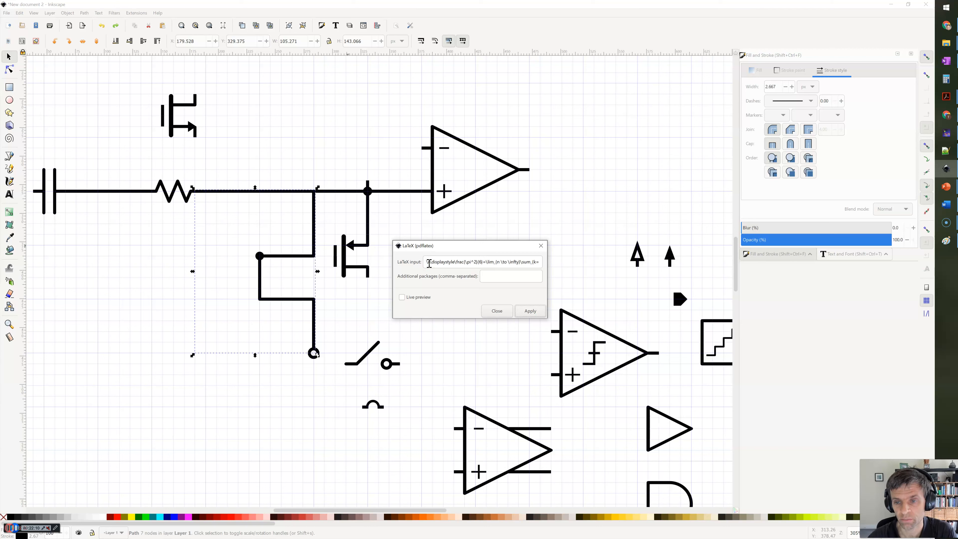
click(534, 263)
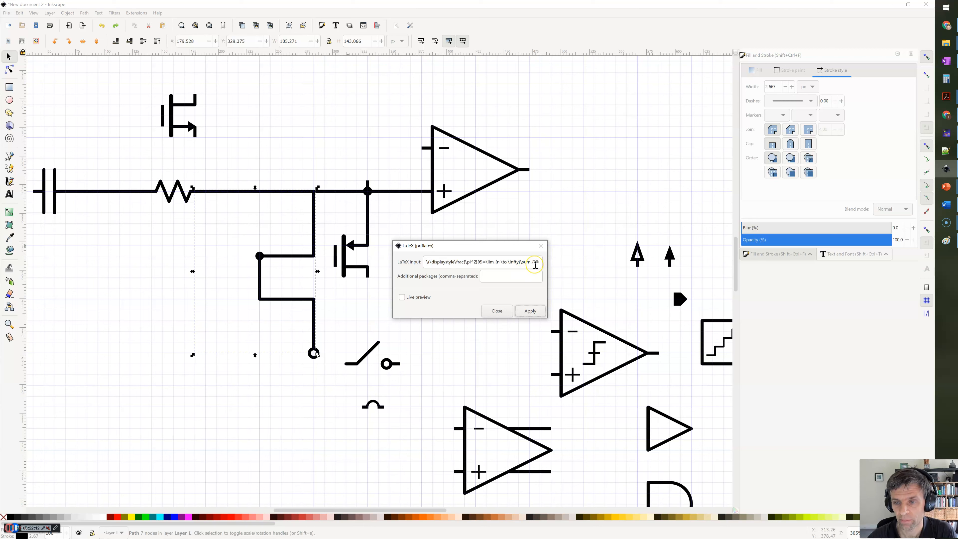
click(531, 311)
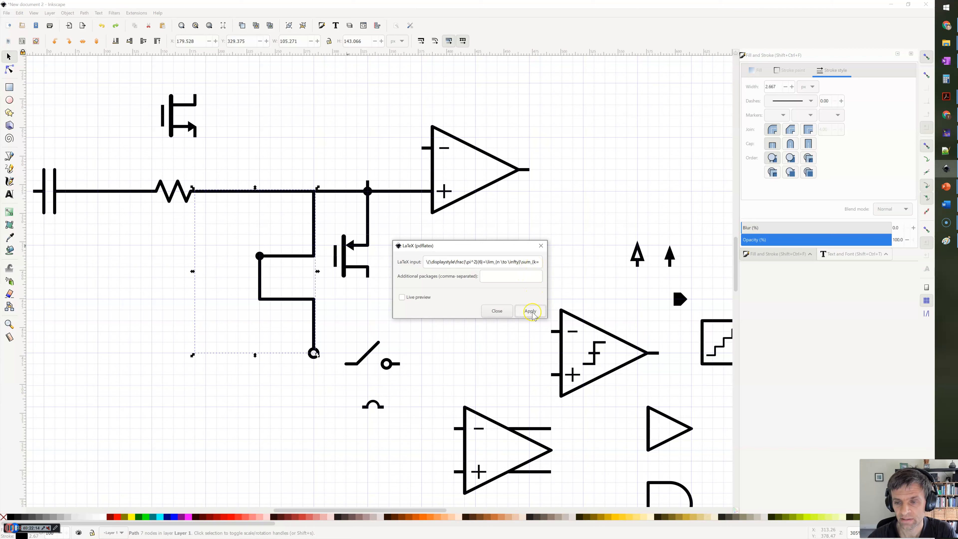
click(535, 267)
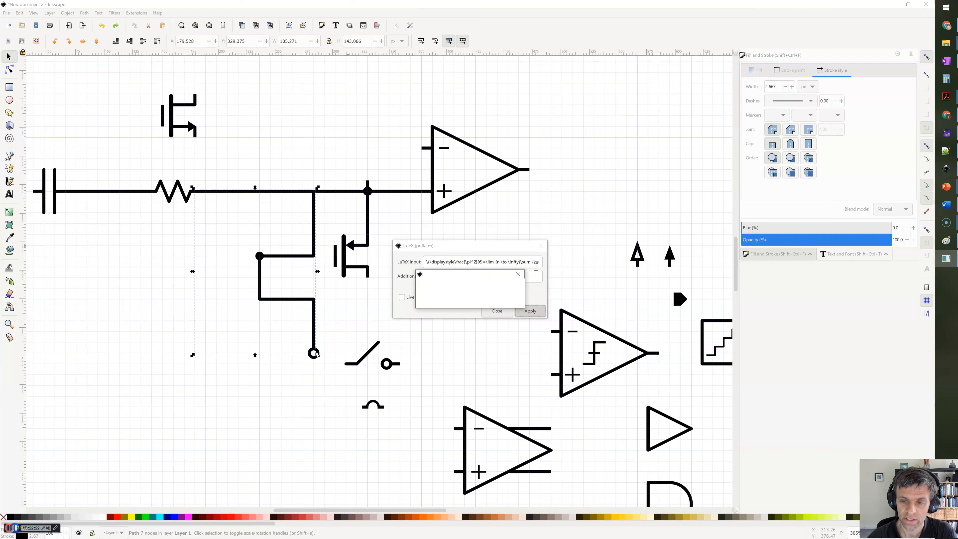
click(525, 276)
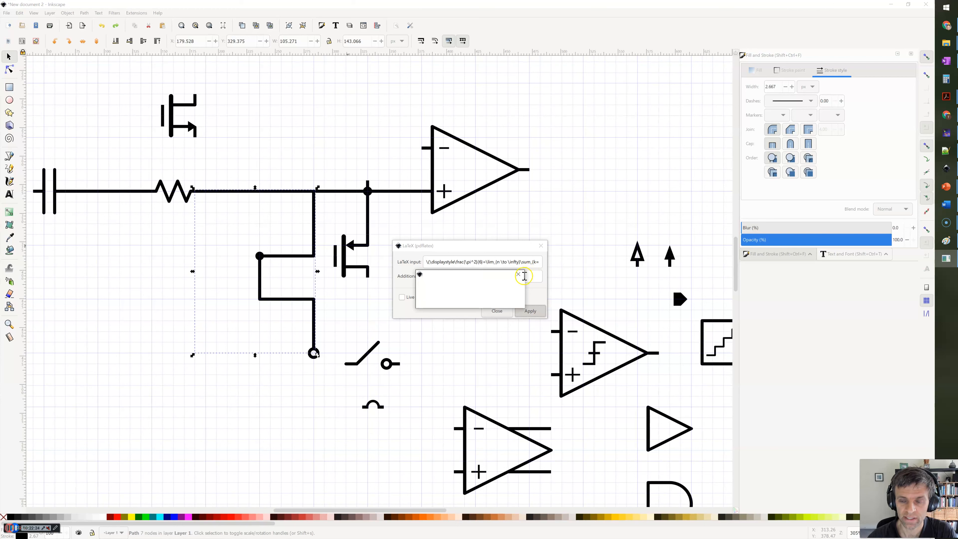
click(520, 275)
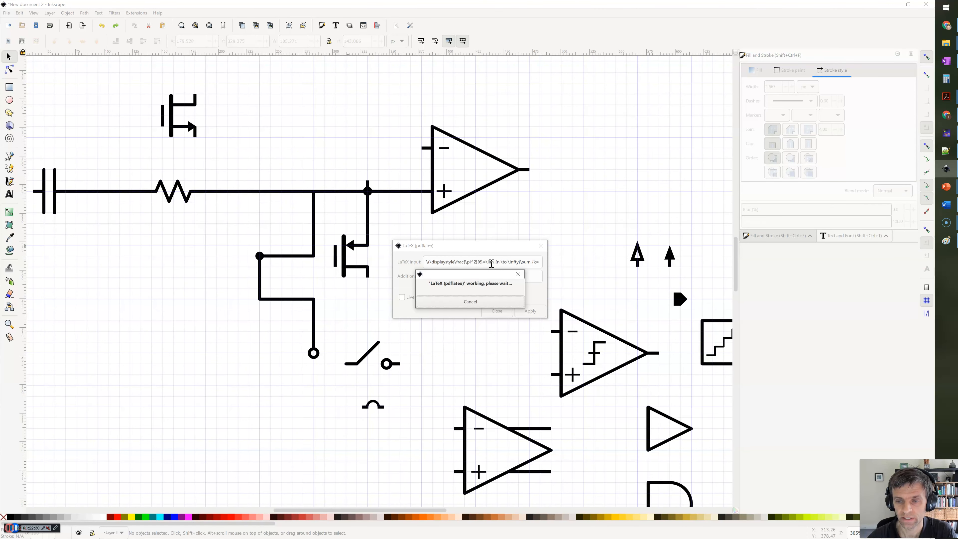
click(473, 261)
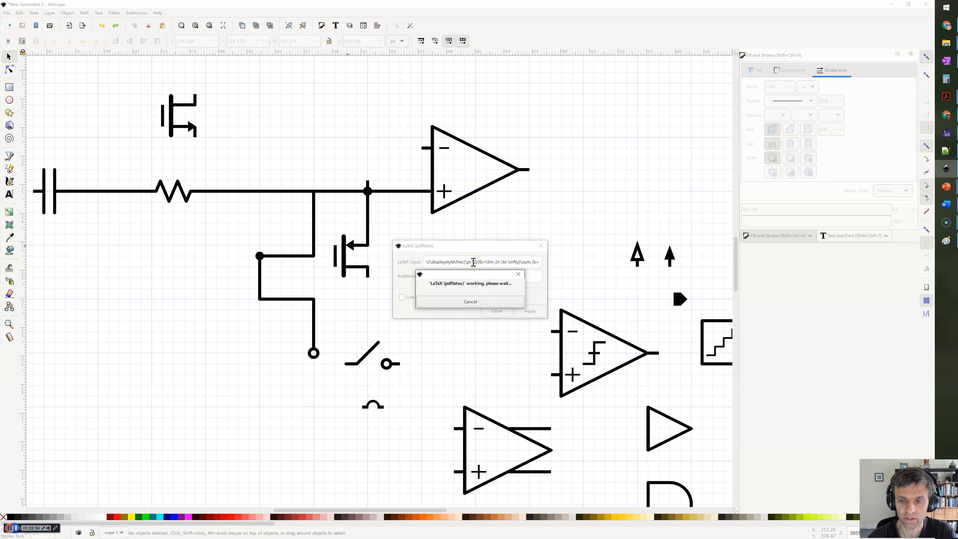
click(450, 226)
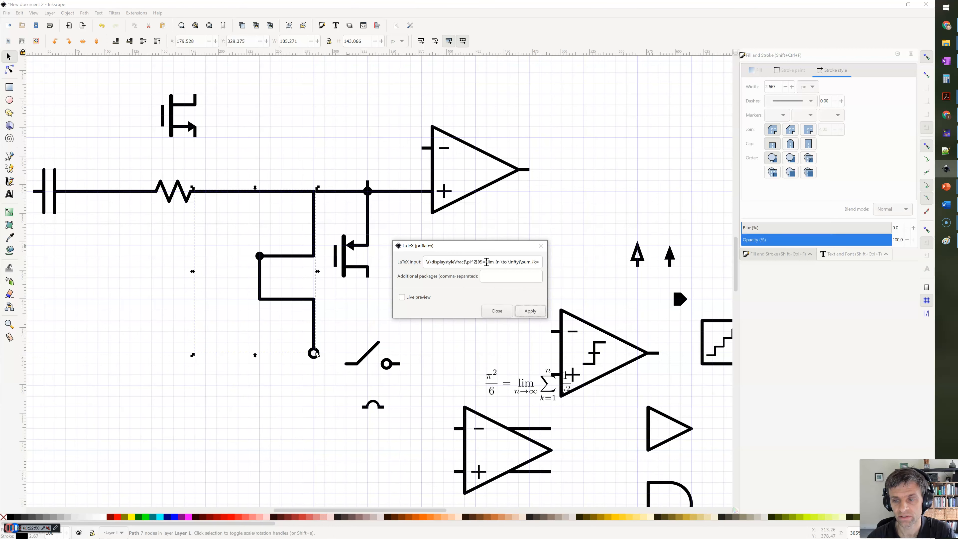
- Close the LaTeX dialog, move the formula above the main wire and enlarge it proportionally to about 132 × 49 px
click(499, 310)
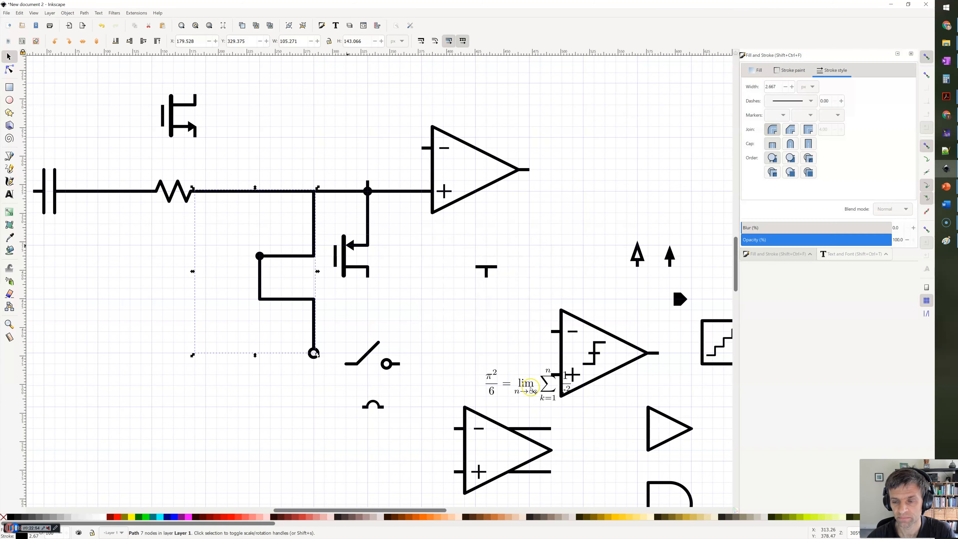
drag(532, 390, 288, 86)
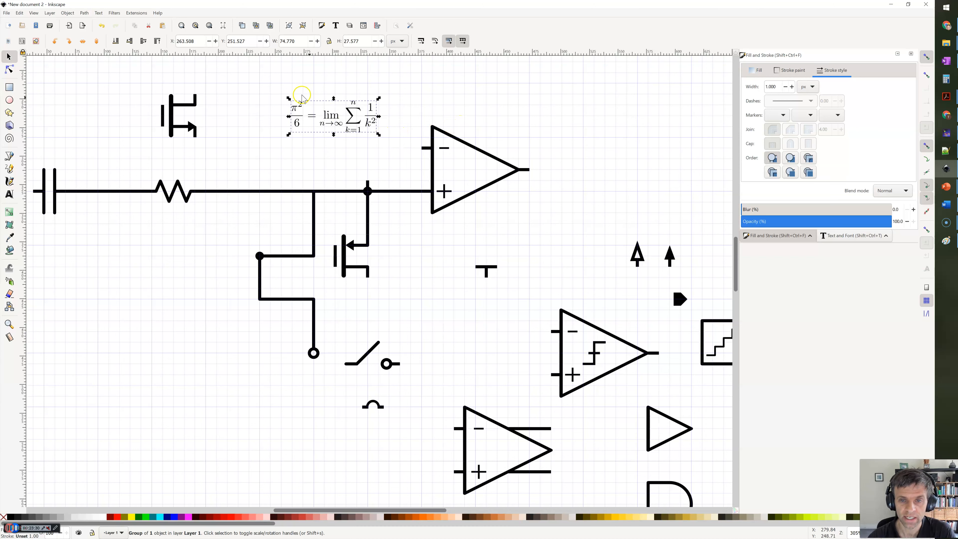
drag(288, 99, 258, 80)
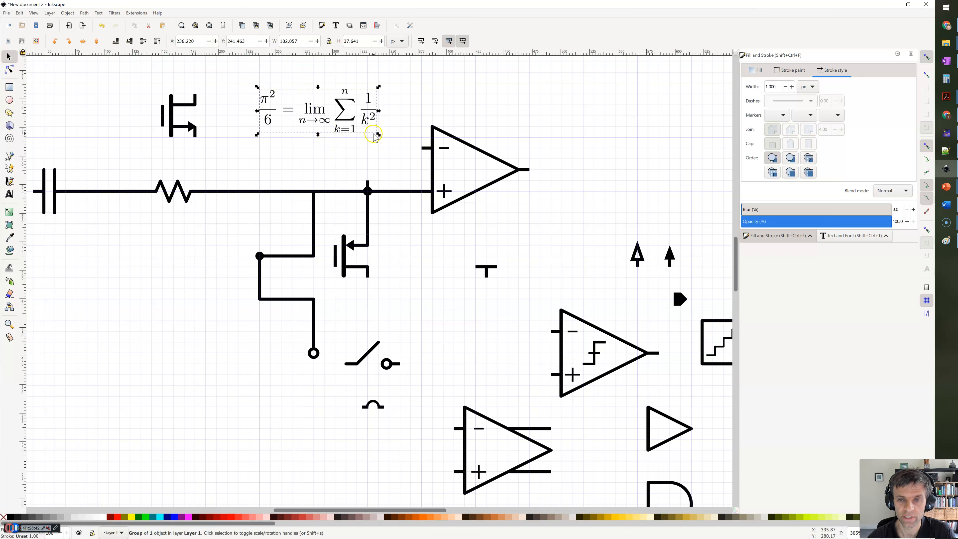
drag(379, 134, 397, 149)
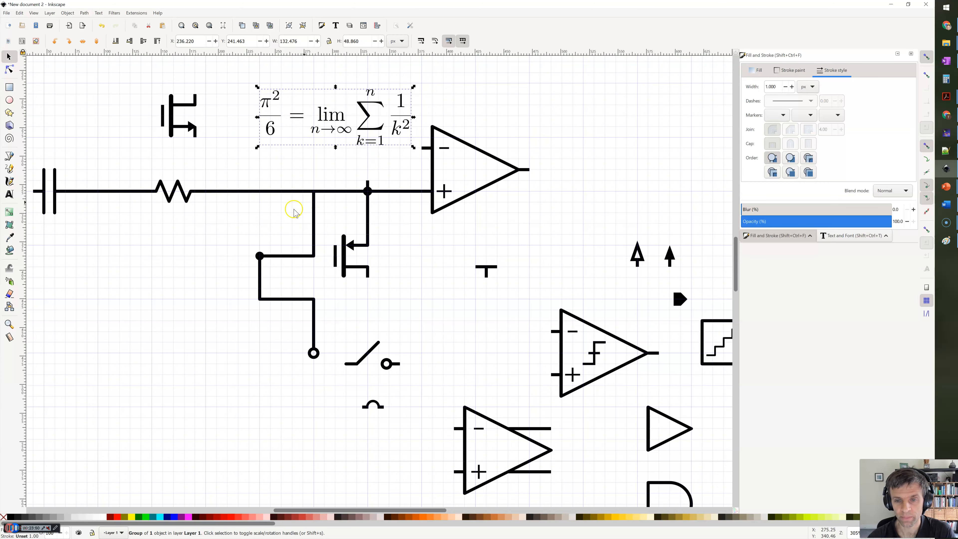
- Save the document under the file name drawing.svg
scroll(263, 226, down, 1)
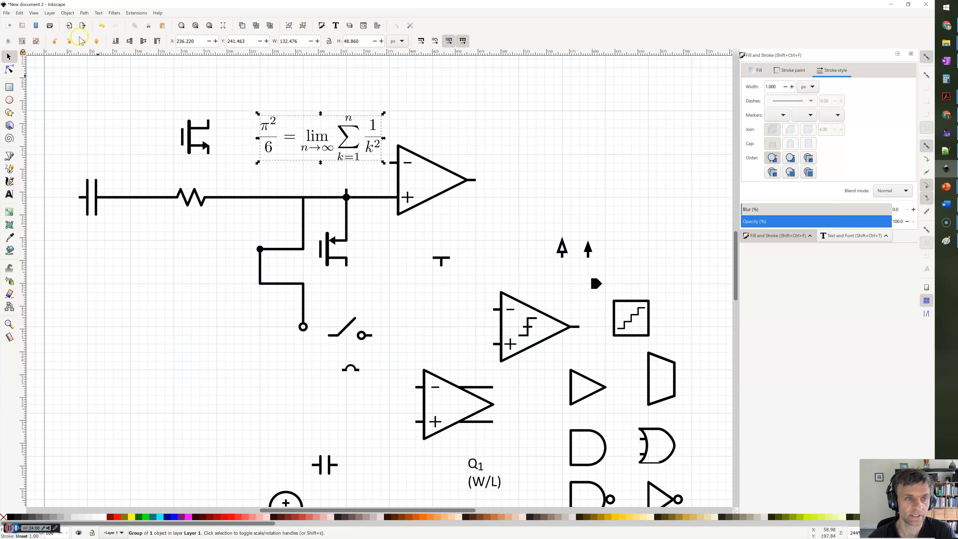
click(7, 14)
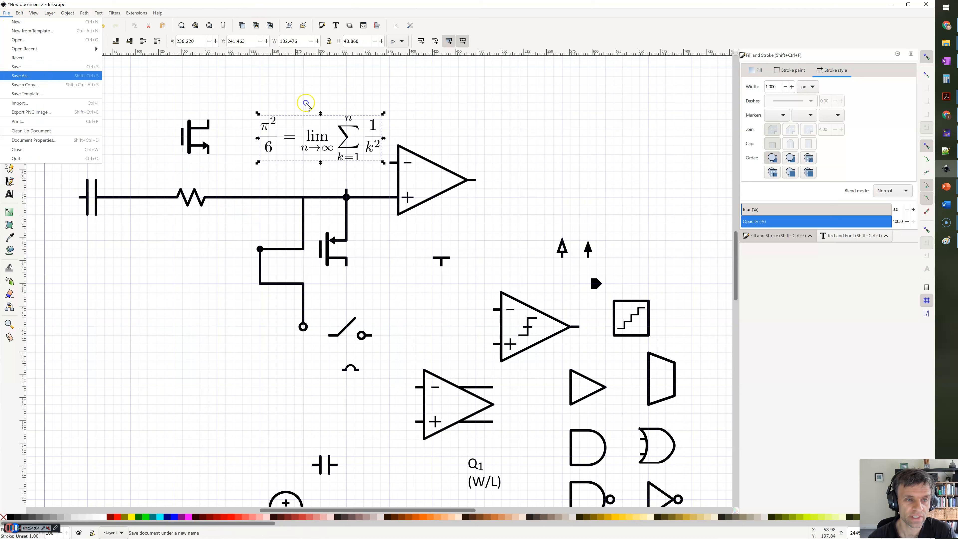
click(157, 111)
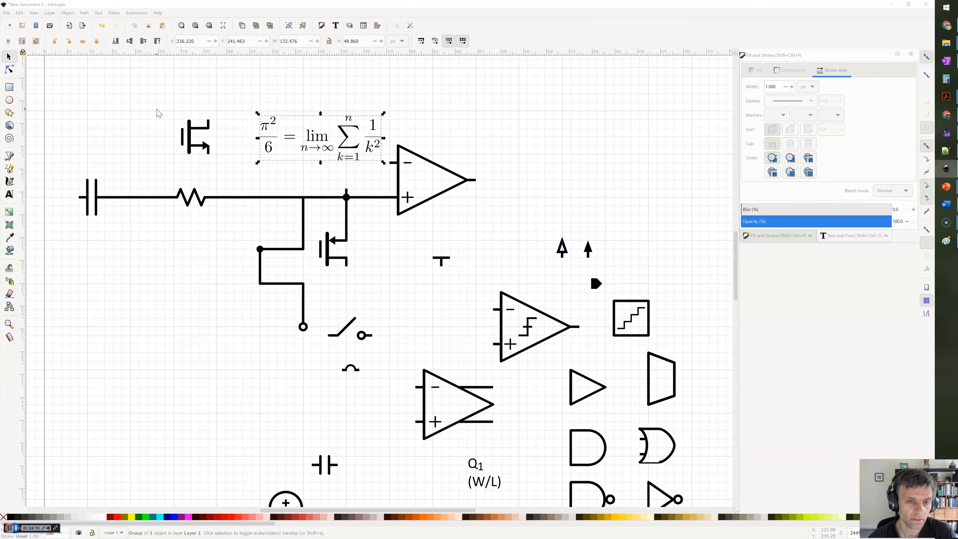
click(141, 109)
click(193, 144)
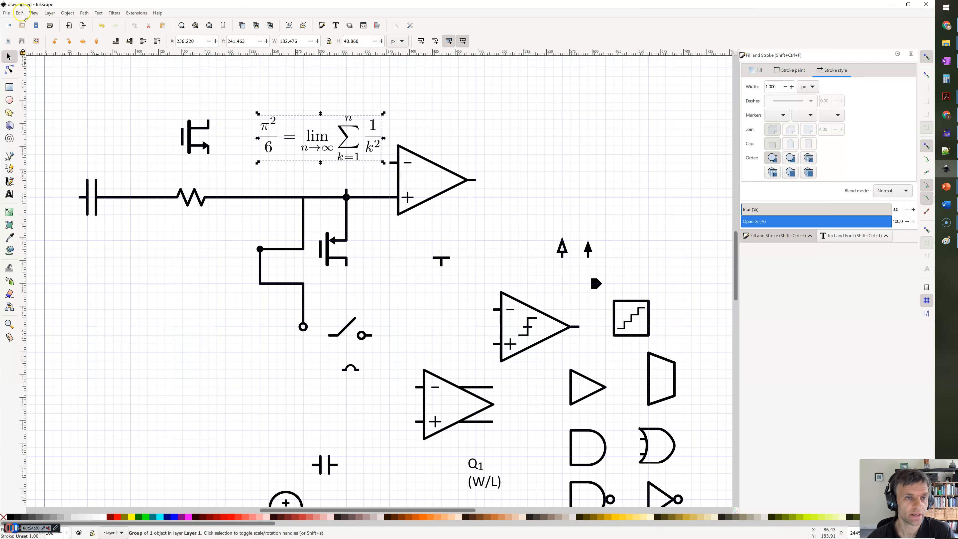
- Open the PNG export settings and select the upper circuit together with the formula as the export area
click(11, 13)
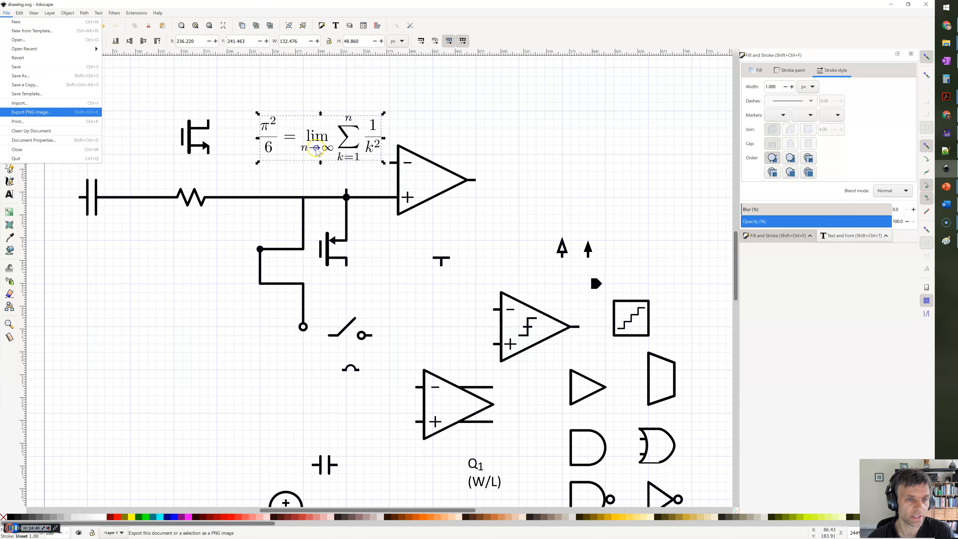
click(50, 111)
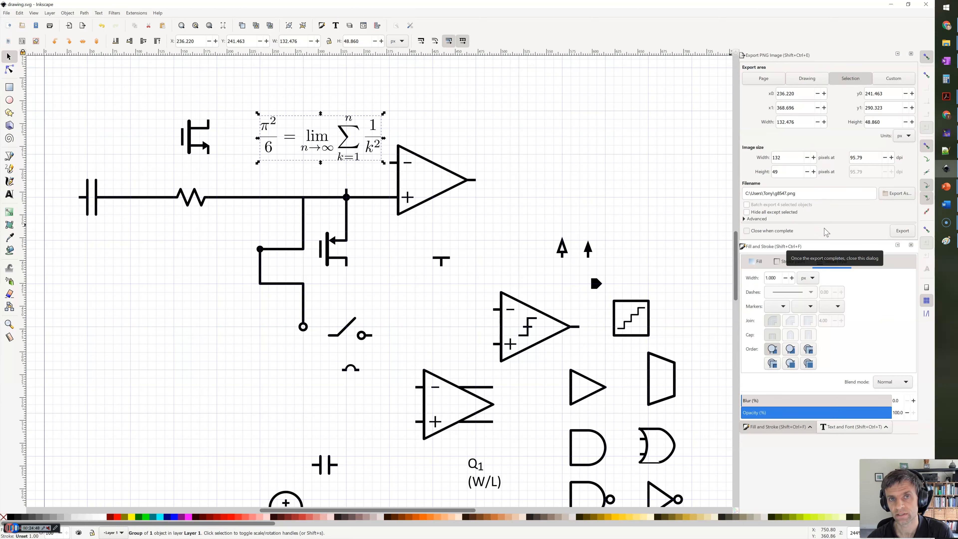
click(828, 224)
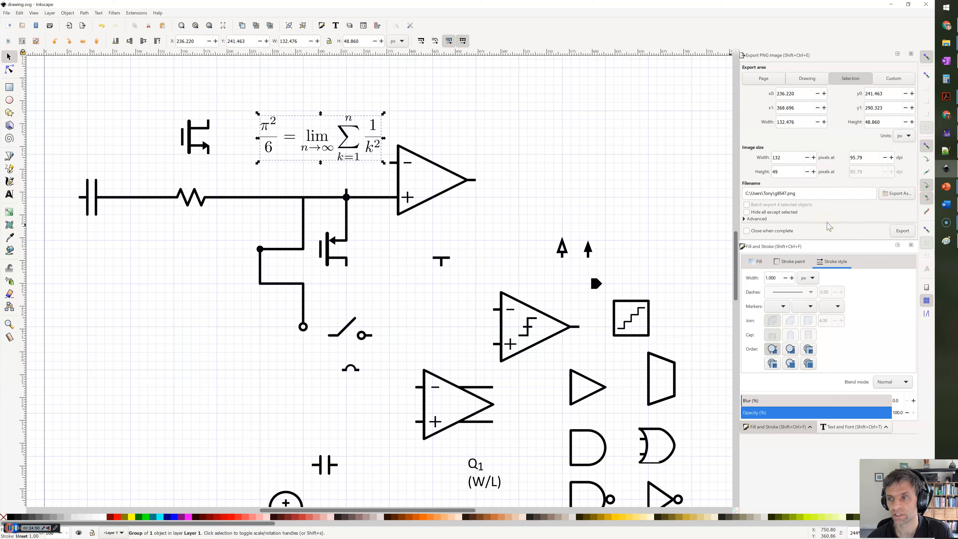
click(796, 198)
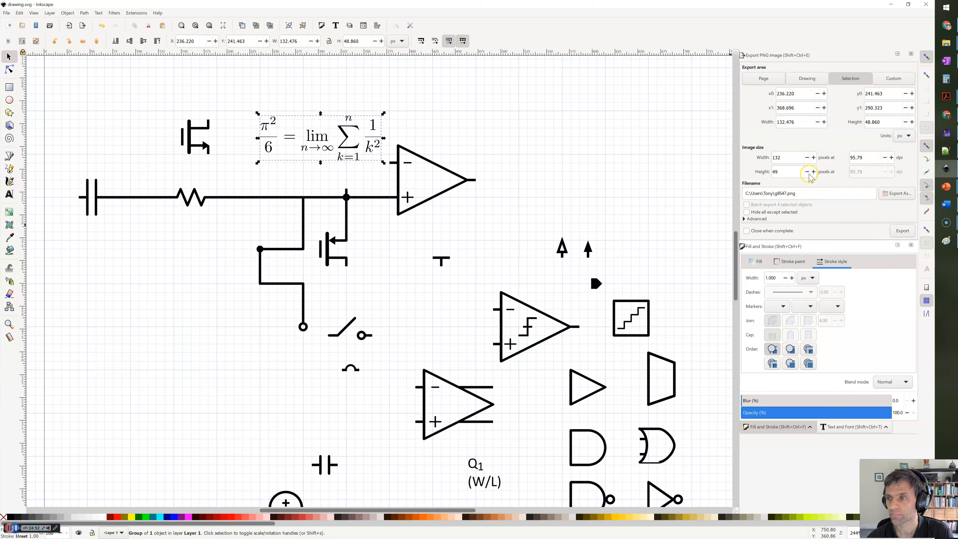
drag(56, 97, 486, 351)
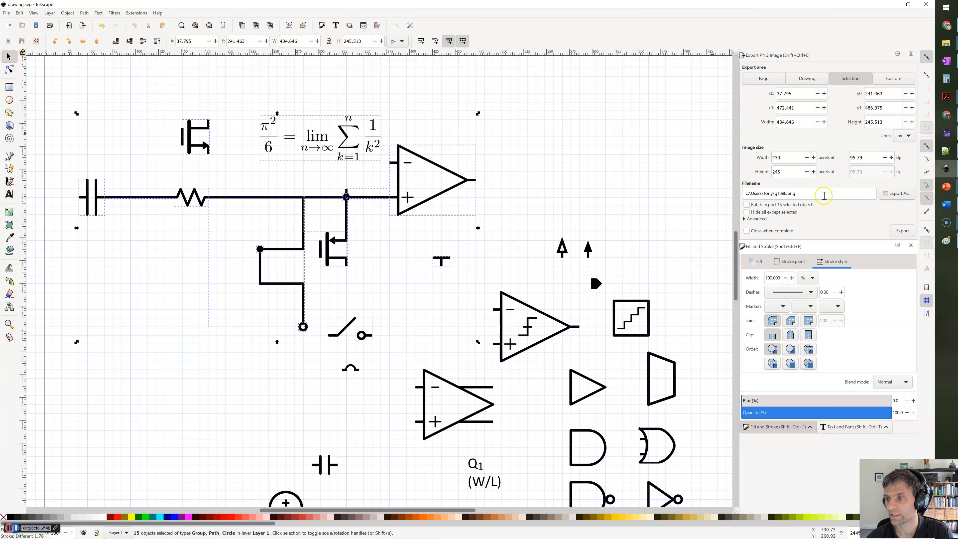
- Name the export file drawing.png and export the selection
click(774, 193)
drag(774, 193, 787, 195)
text(drawing)
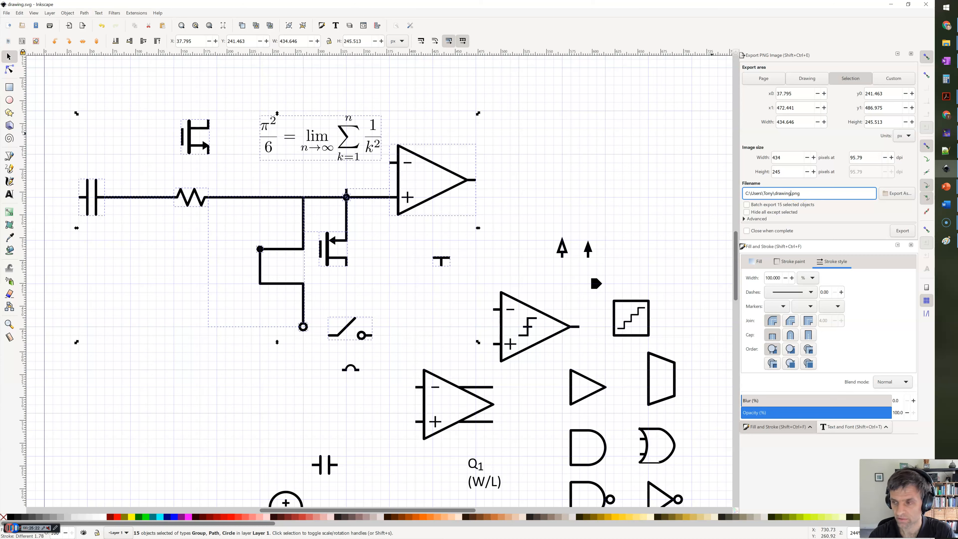
click(903, 232)
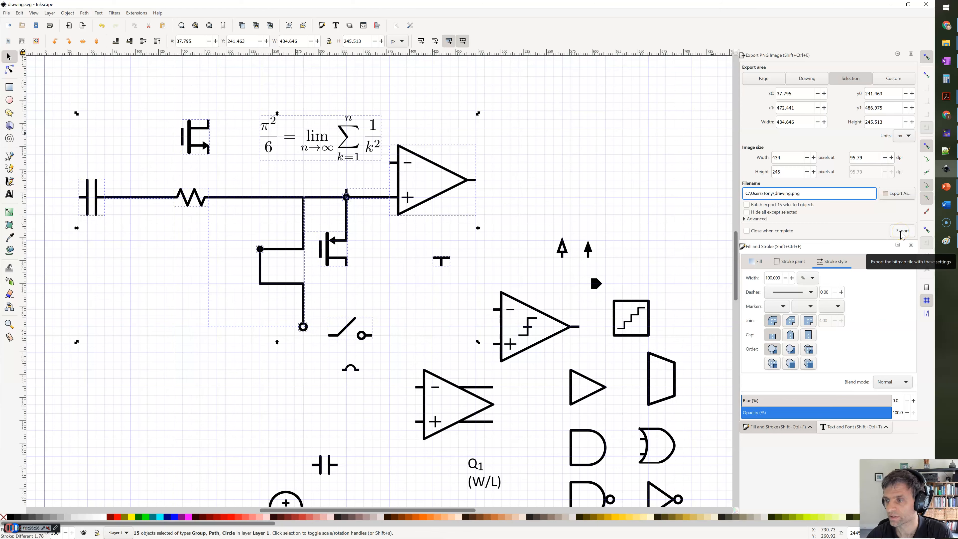
click(901, 232)
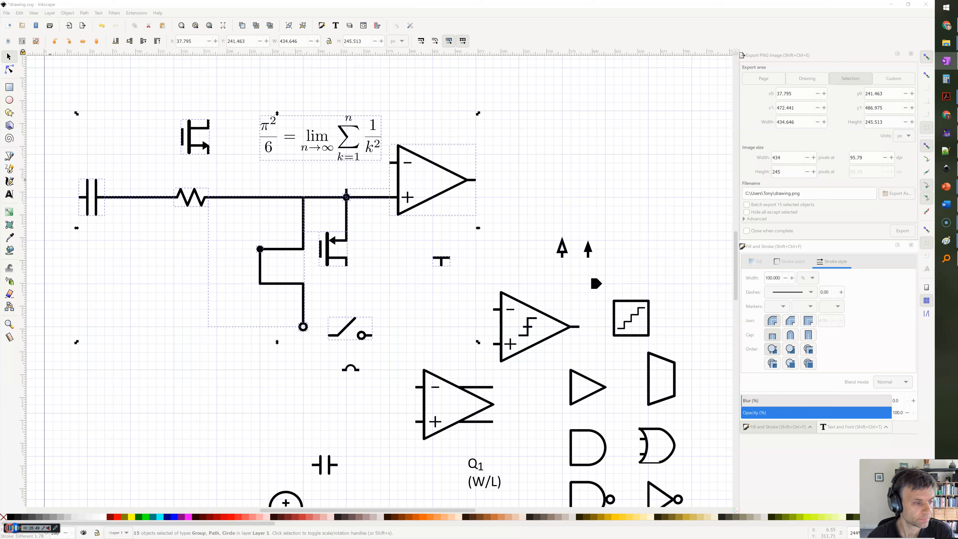
- Switch to Paint with the exported drawing.png, magnify it to inspect the line sharpness, and close it
drag(1, 90, 495, 97)
scroll(310, 209, up, 6)
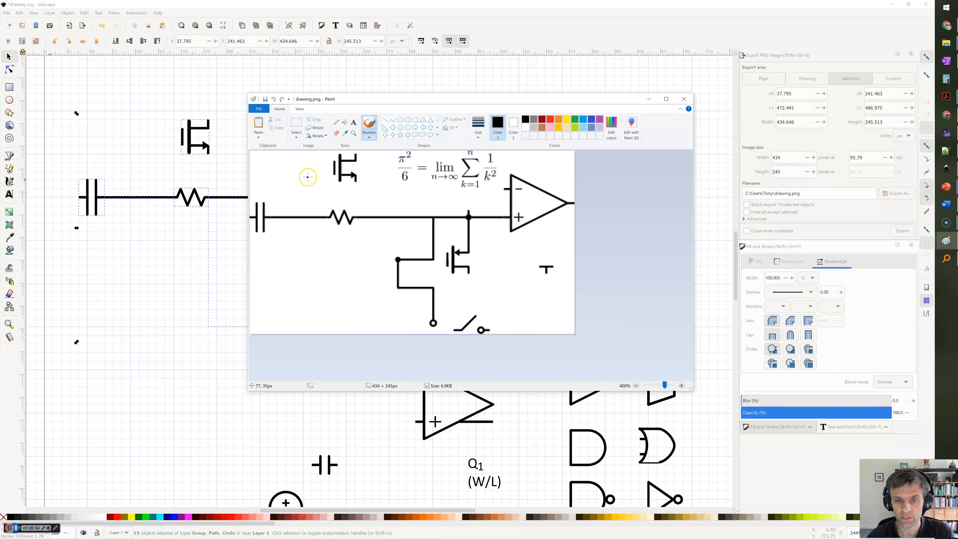
scroll(494, 210, up, 1)
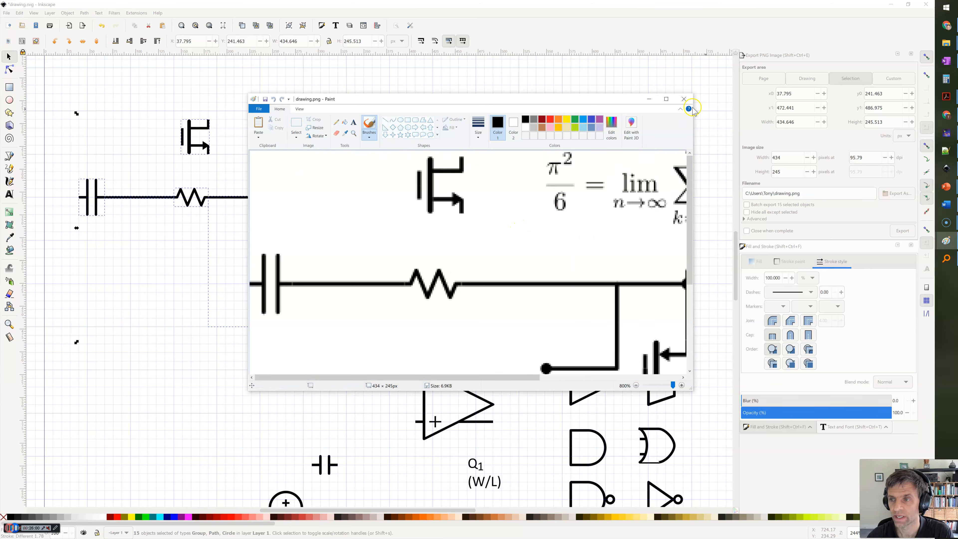
click(685, 100)
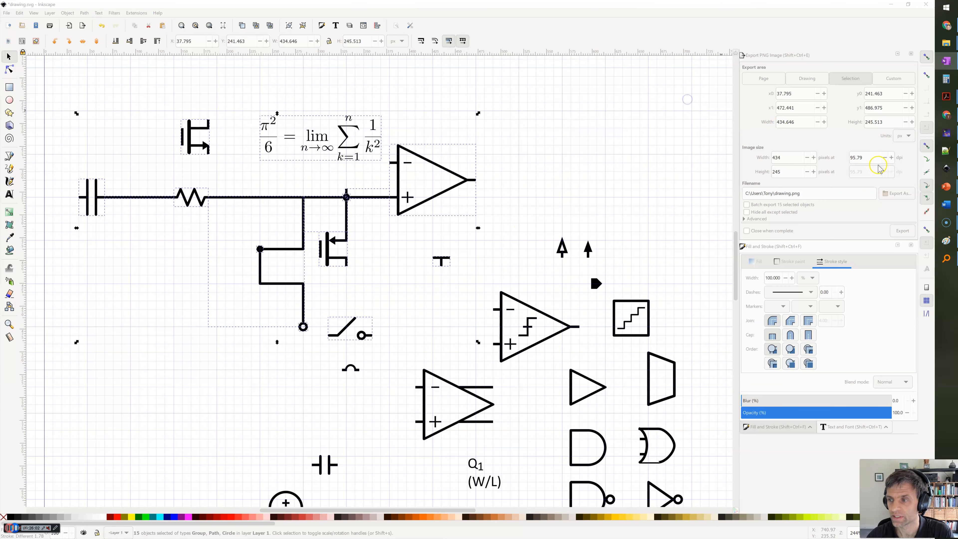
- Set the export resolution to 300 dpi and export the selection again, replacing the existing drawing.png
click(864, 157)
double_click(864, 157)
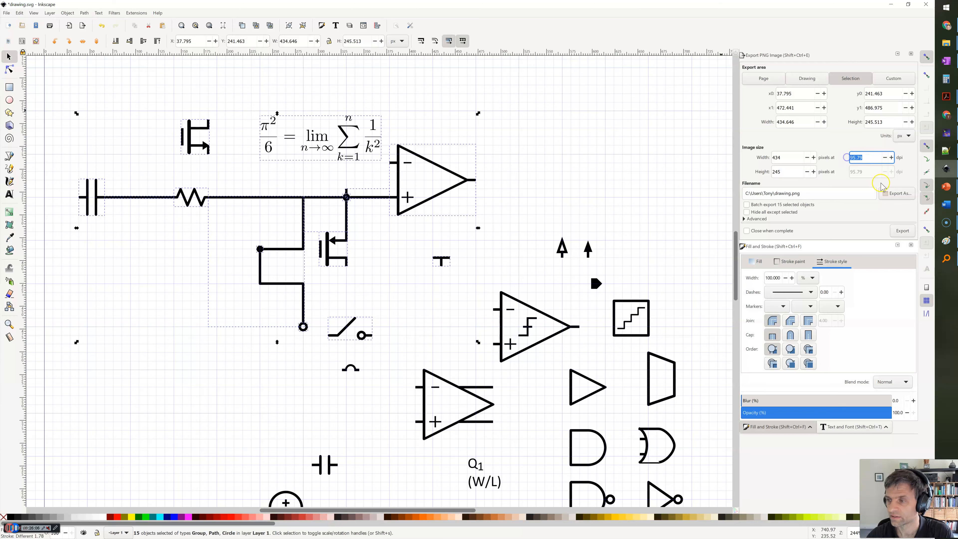
text(300)
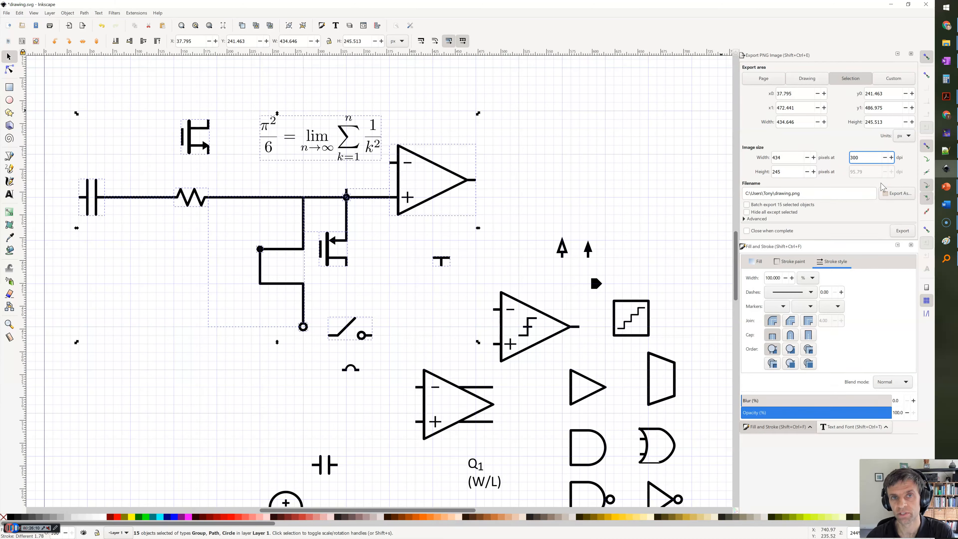
click(871, 157)
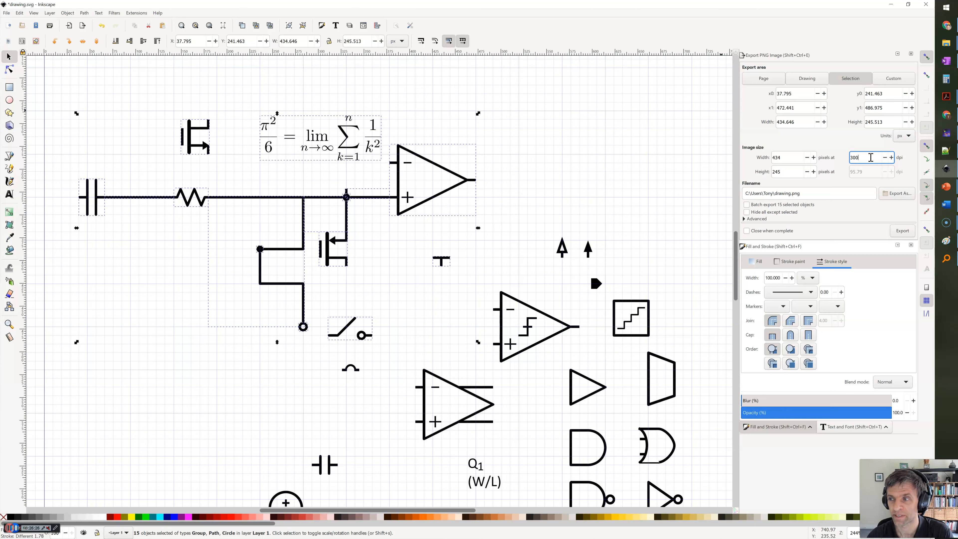
key(Tab)
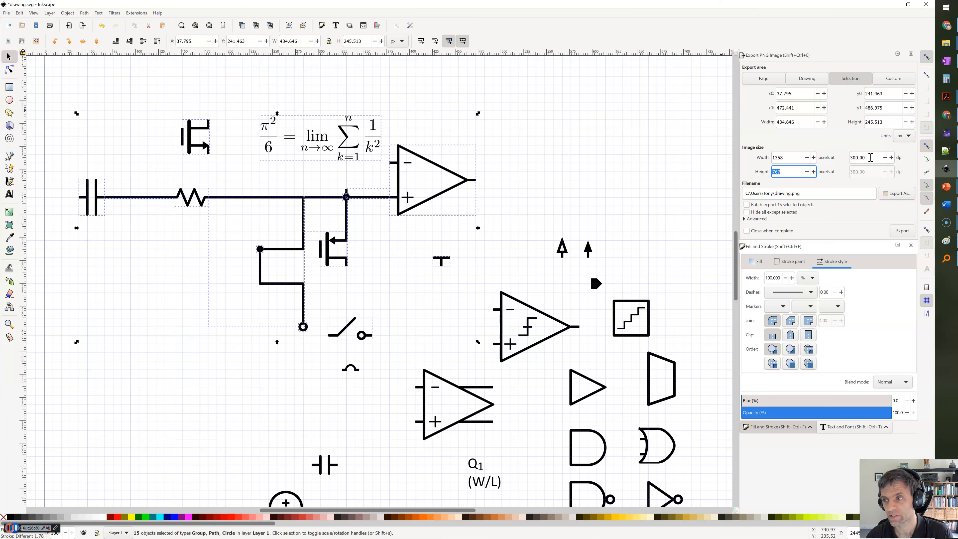
click(906, 231)
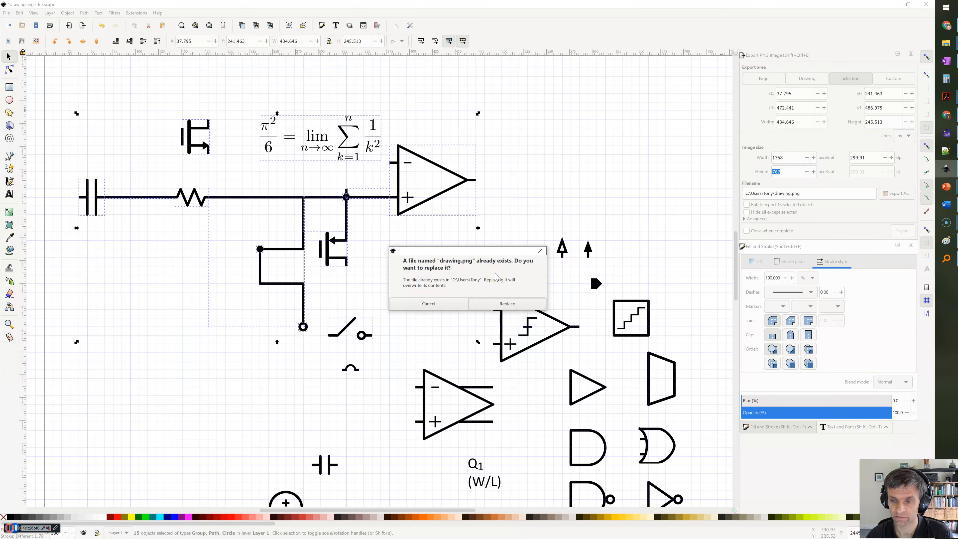
click(504, 305)
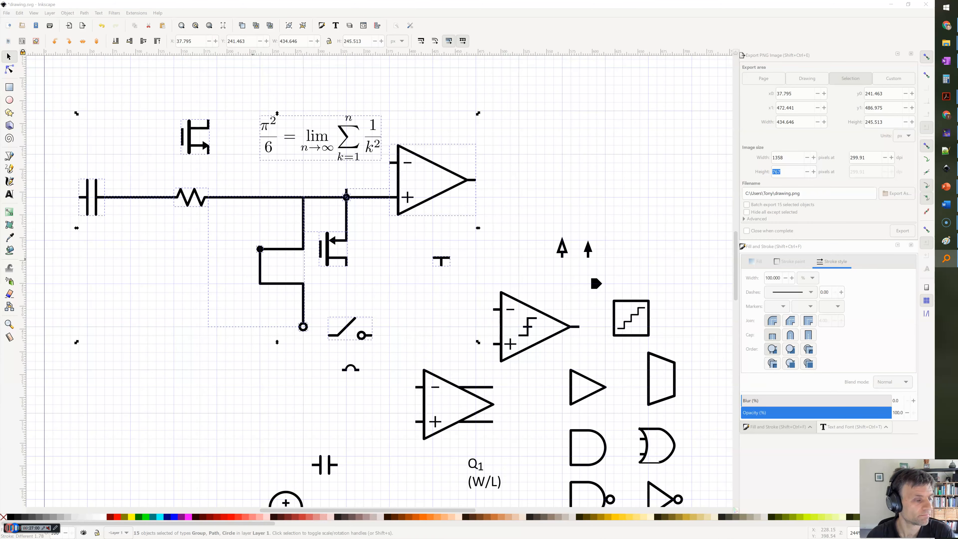
- Examine the 300 dpi drawing.png closely in Paint around the transistor, resistor and formula, and close it
scroll(425, 174, up, 2)
scroll(613, 239, up, 1)
scroll(615, 238, up, 2)
scroll(620, 252, down, 4)
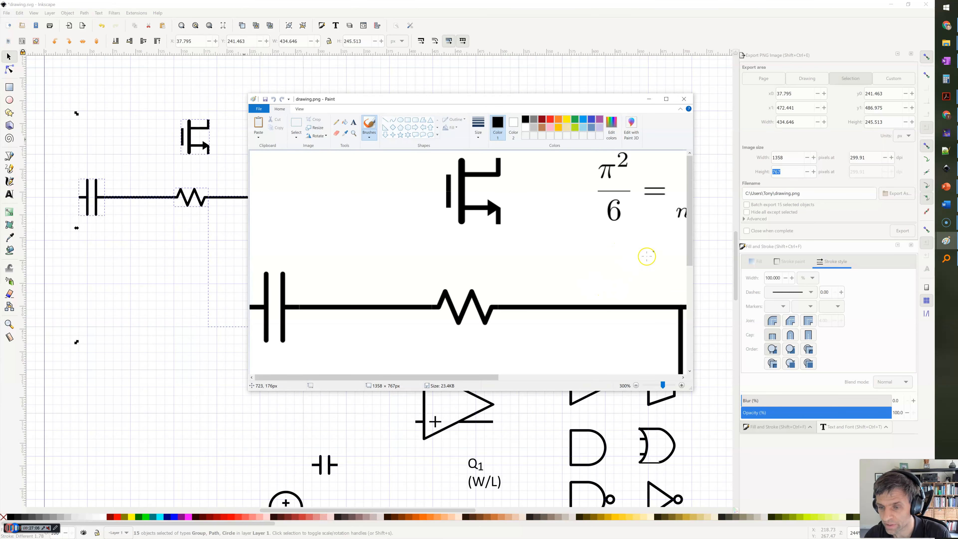
scroll(647, 256, up, 2)
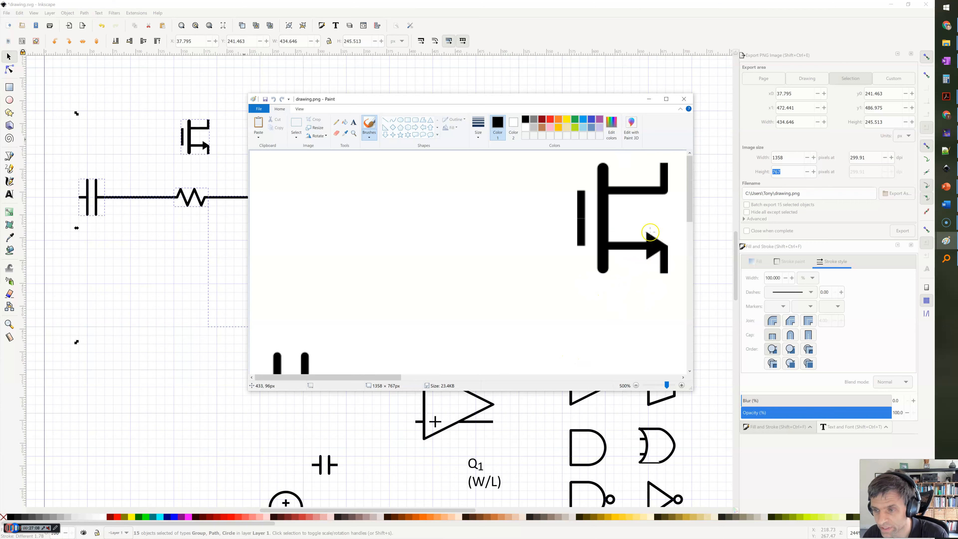
scroll(653, 246, up, 1)
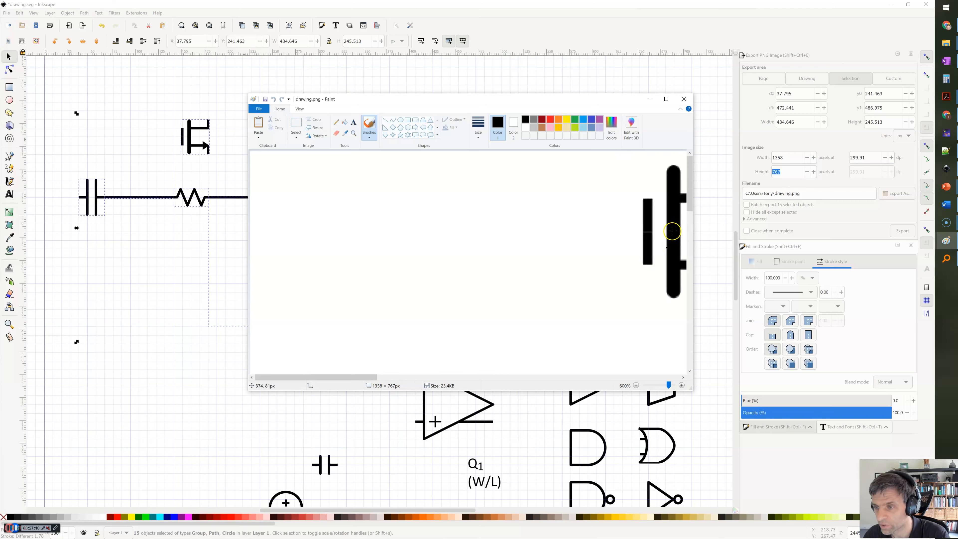
click(684, 99)
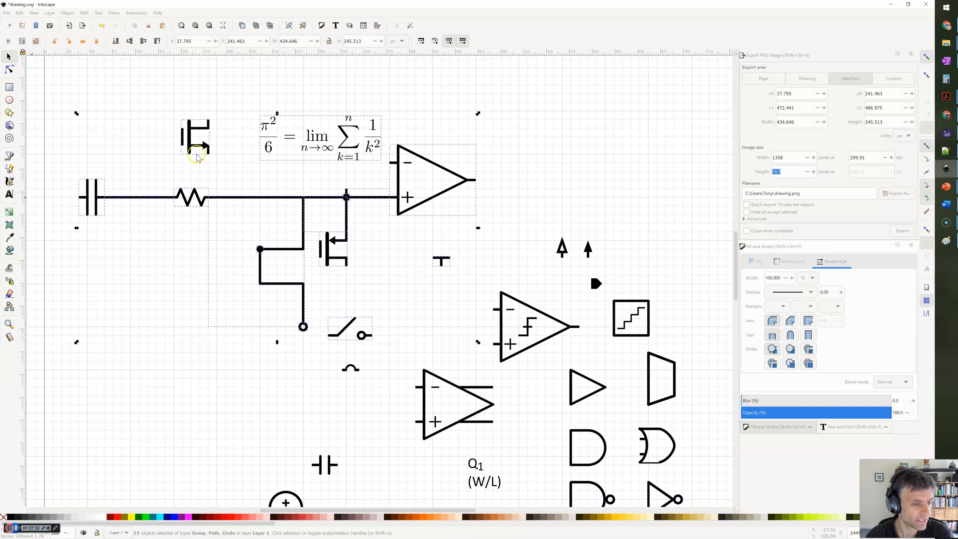
click(618, 111)
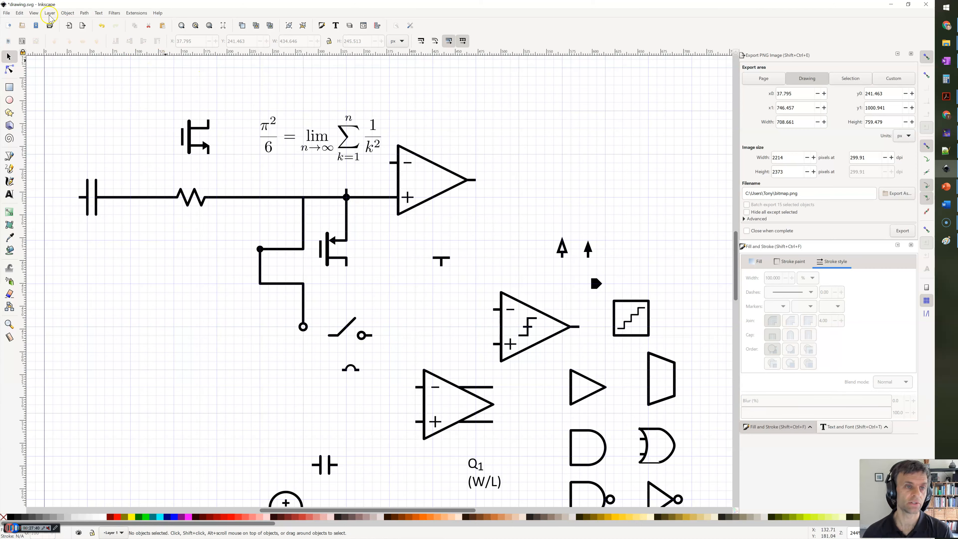
click(6, 13)
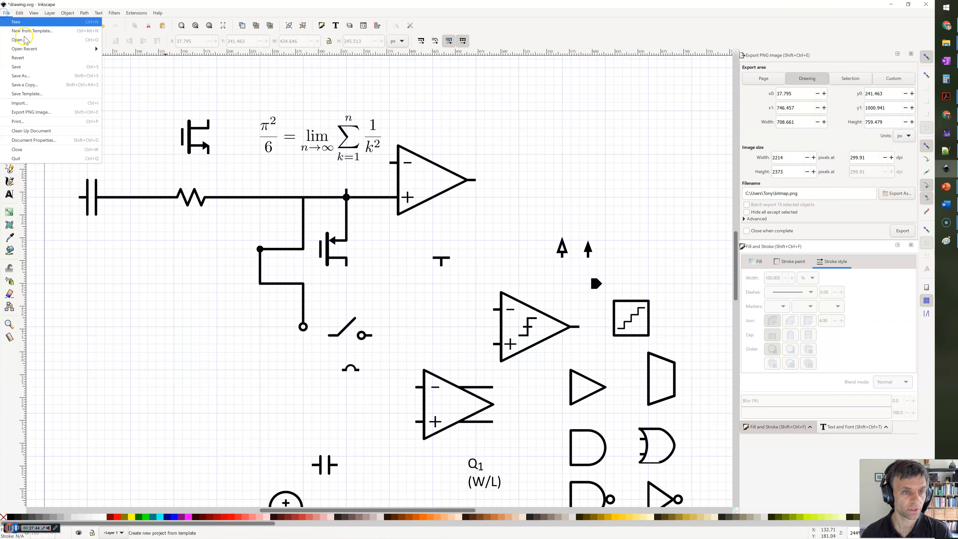
click(40, 85)
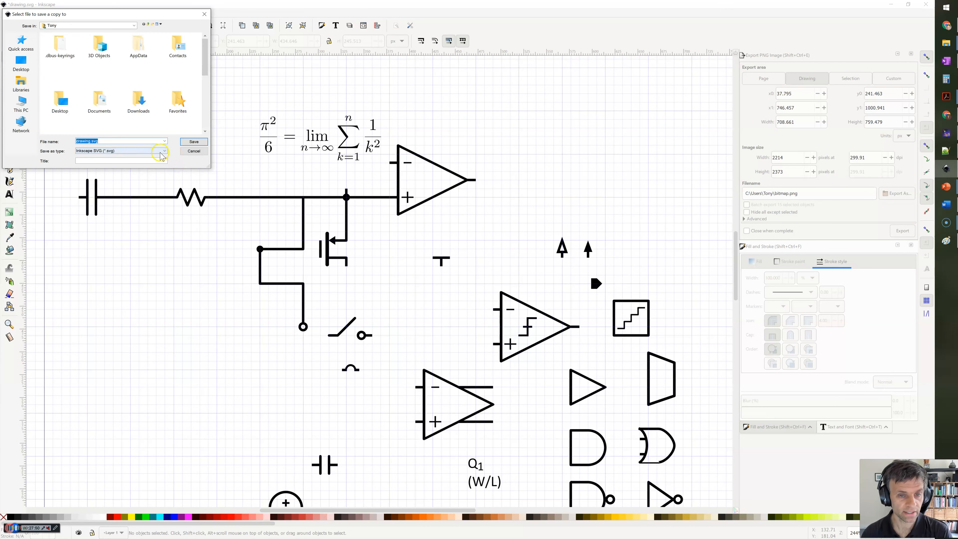
click(164, 151)
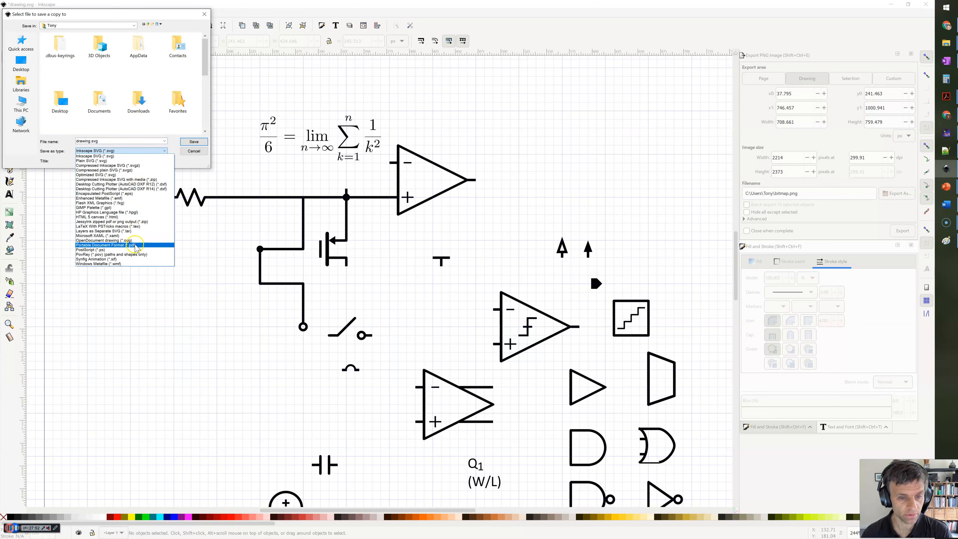
click(135, 246)
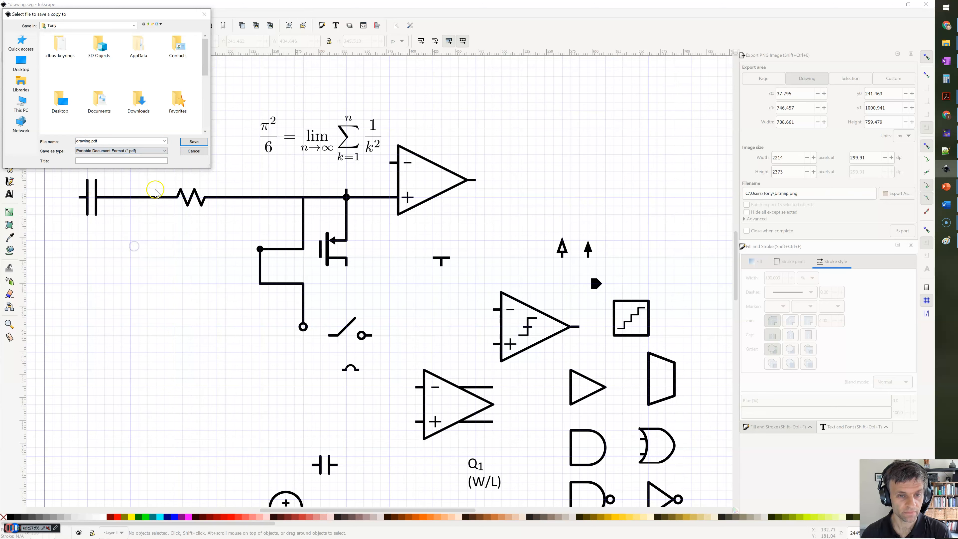
click(192, 144)
click(194, 152)
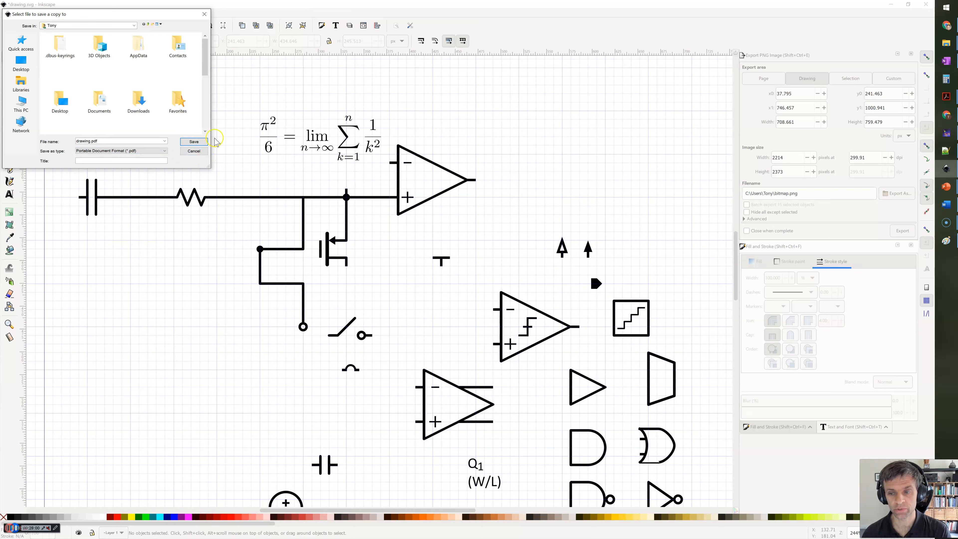
click(202, 153)
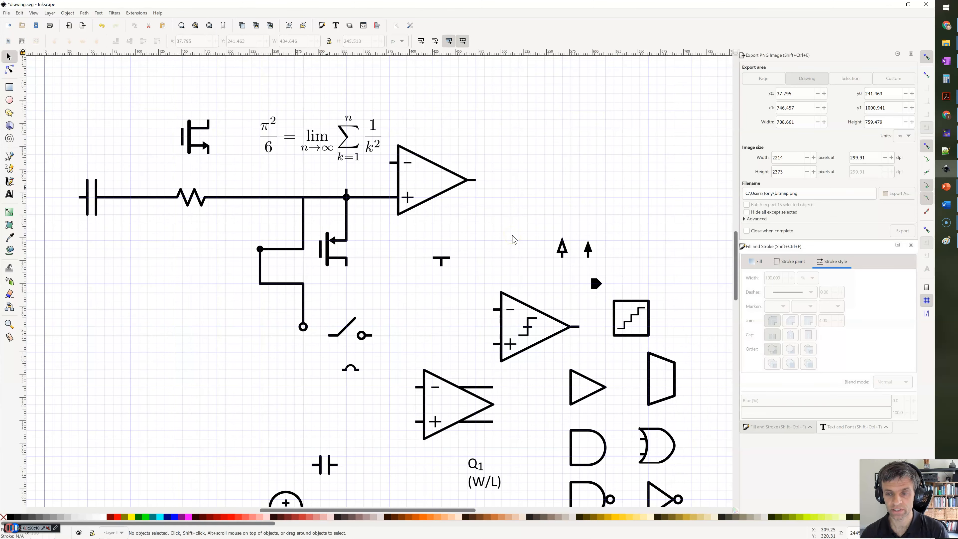
- Delete the unused library symbols and labels to the lower right of the schematic, including the comparator, logic gates and text labels
scroll(514, 240, down, 1)
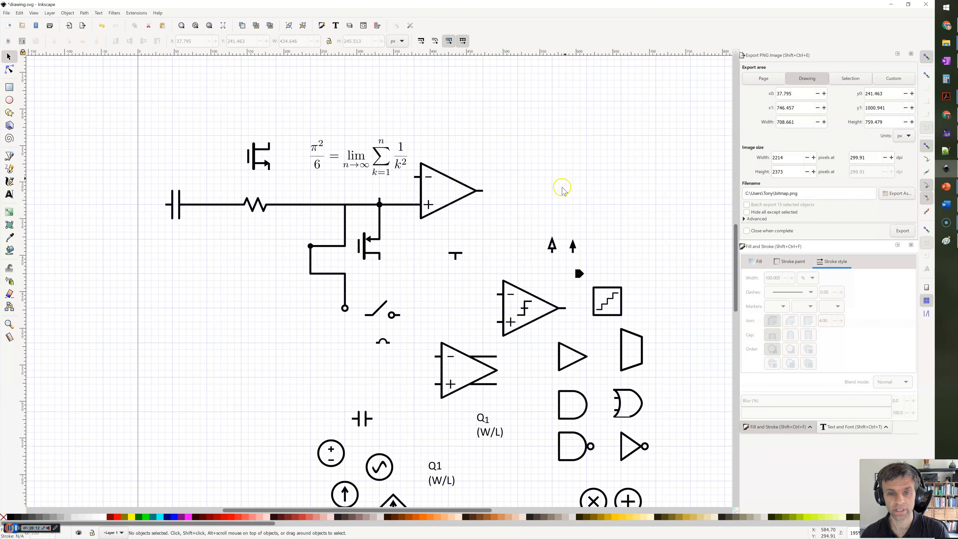
scroll(562, 208, down, 2)
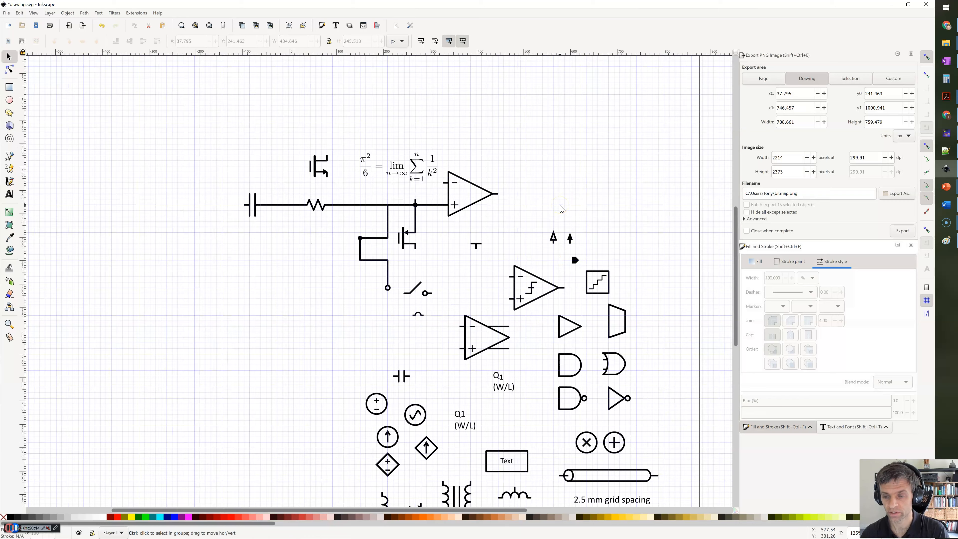
scroll(563, 209, down, 1)
scroll(562, 209, down, 1)
click(669, 231)
drag(669, 229, 502, 415)
key(Delete)
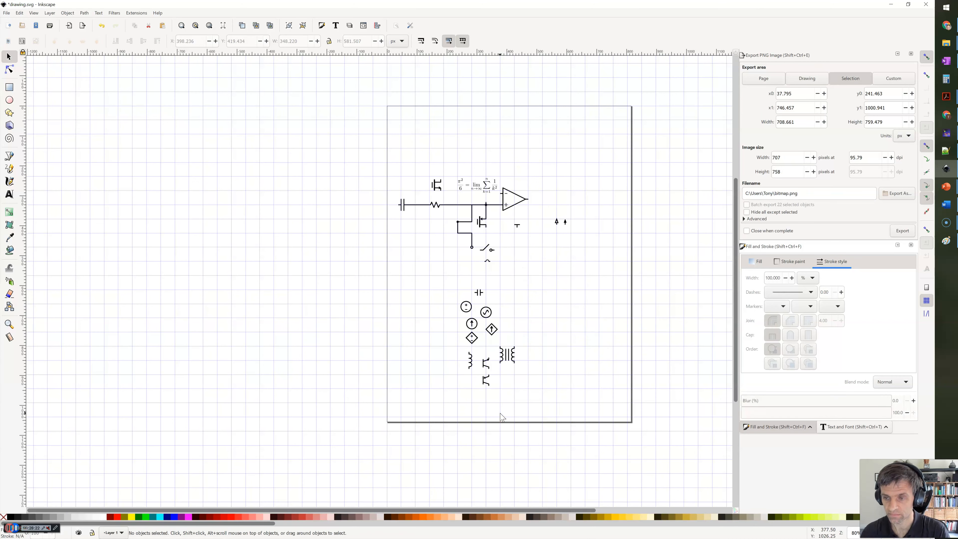
- Delete the remaining unused symbols beside and below the schematic: arrows, switch, wire hop, loose capacitor, sources, inductors and transistors
drag(582, 217, 480, 280)
key(Delete)
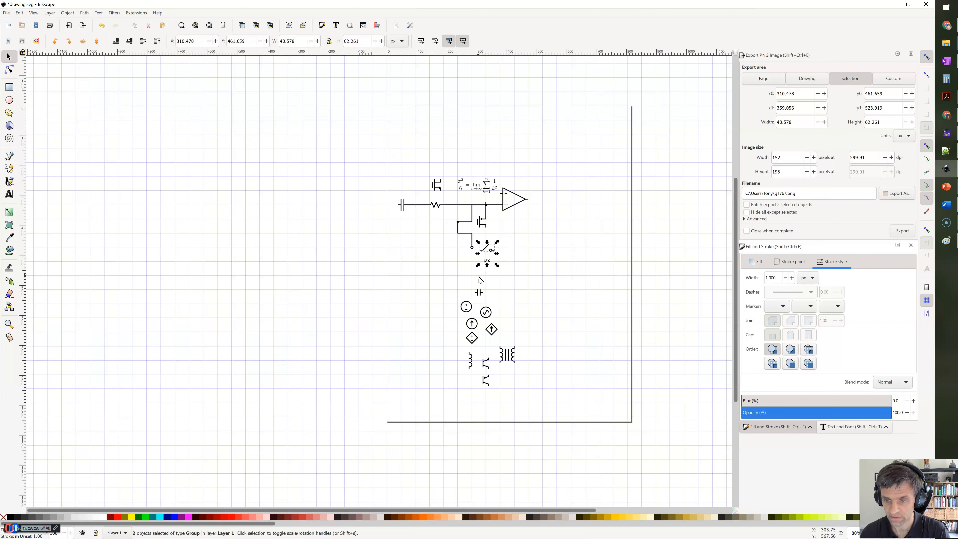
key(Delete)
drag(552, 281, 432, 405)
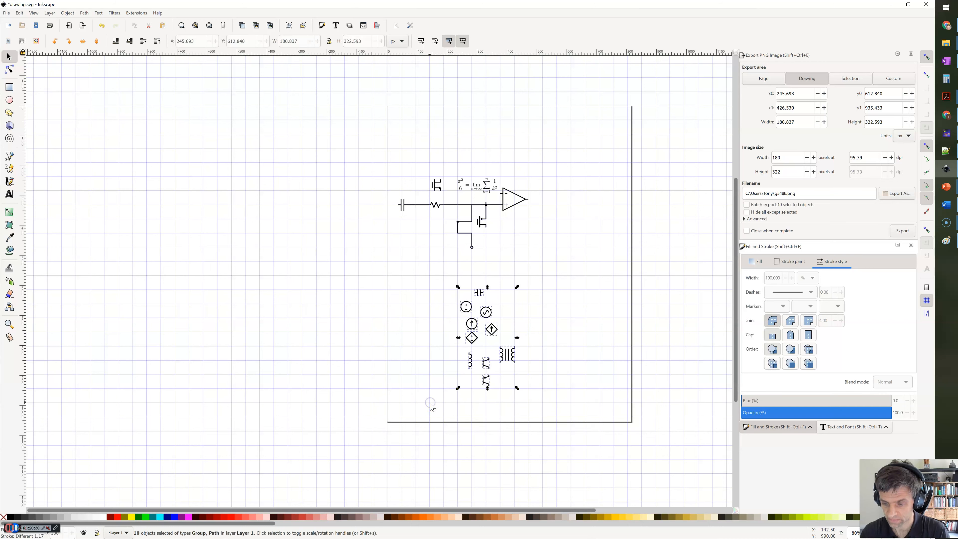
key(Delete)
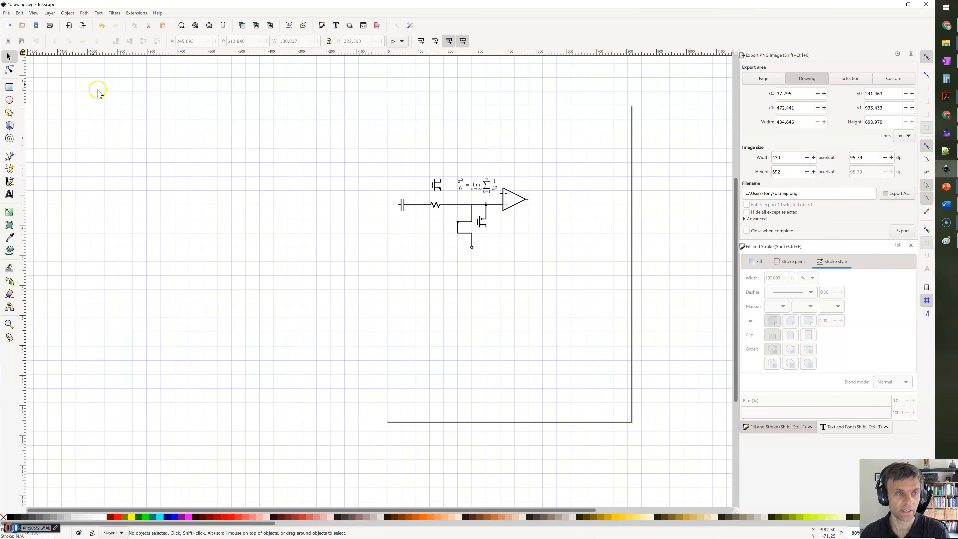
- Try to save a copy as drawing.pdf in Portable Document Format with the output page size set to the exported object's size
click(7, 14)
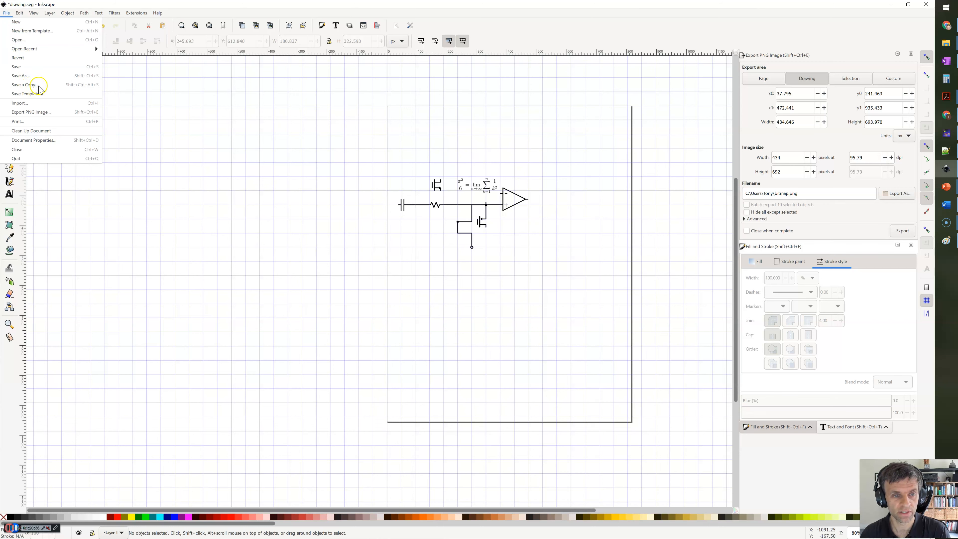
click(29, 85)
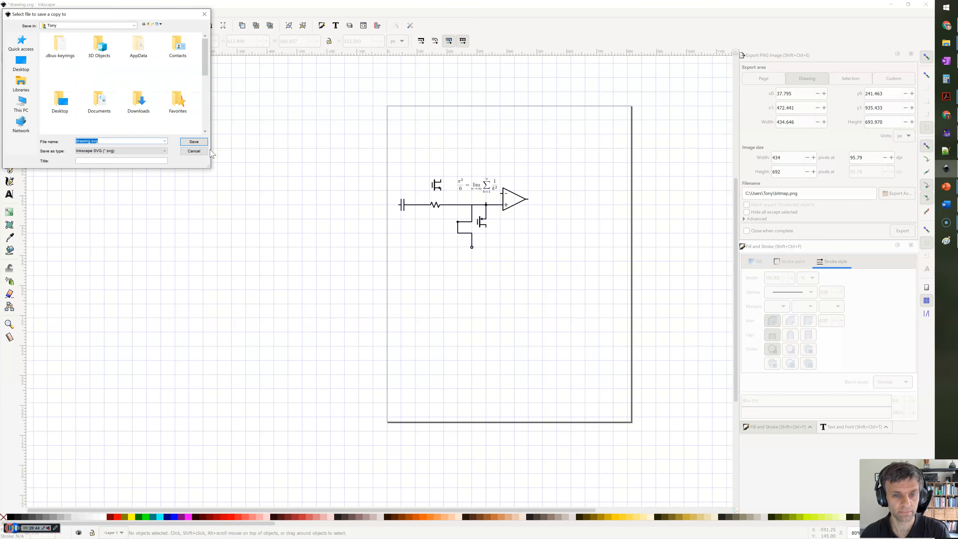
click(154, 151)
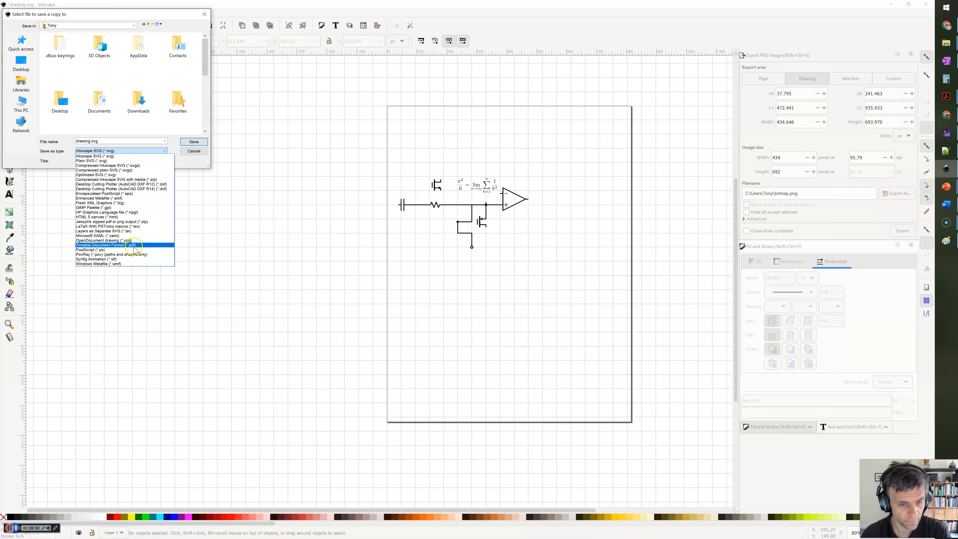
click(113, 245)
click(190, 144)
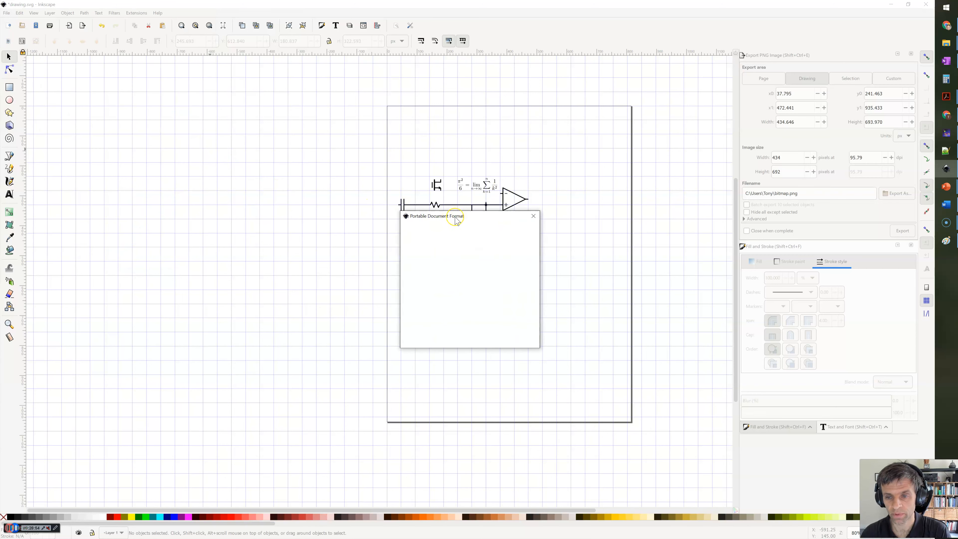
drag(442, 220, 285, 152)
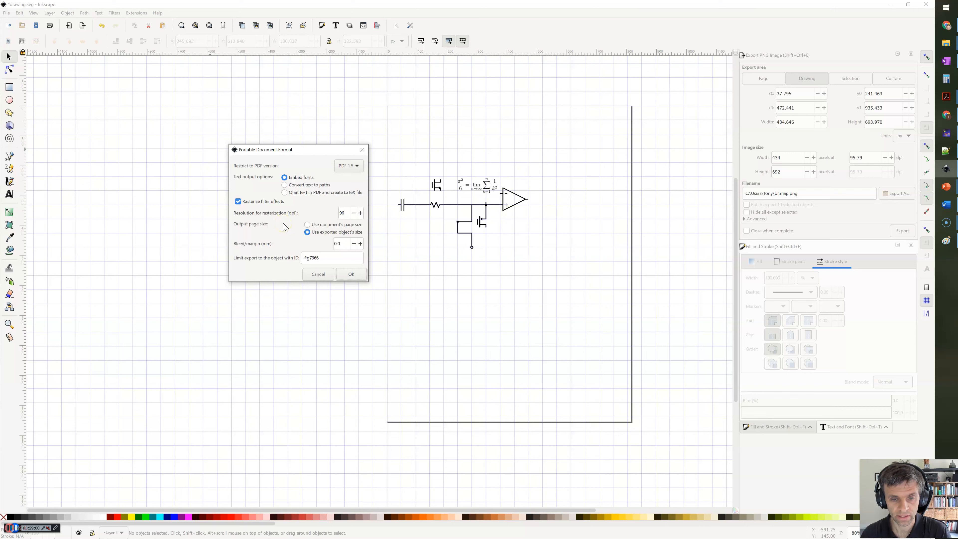
click(320, 226)
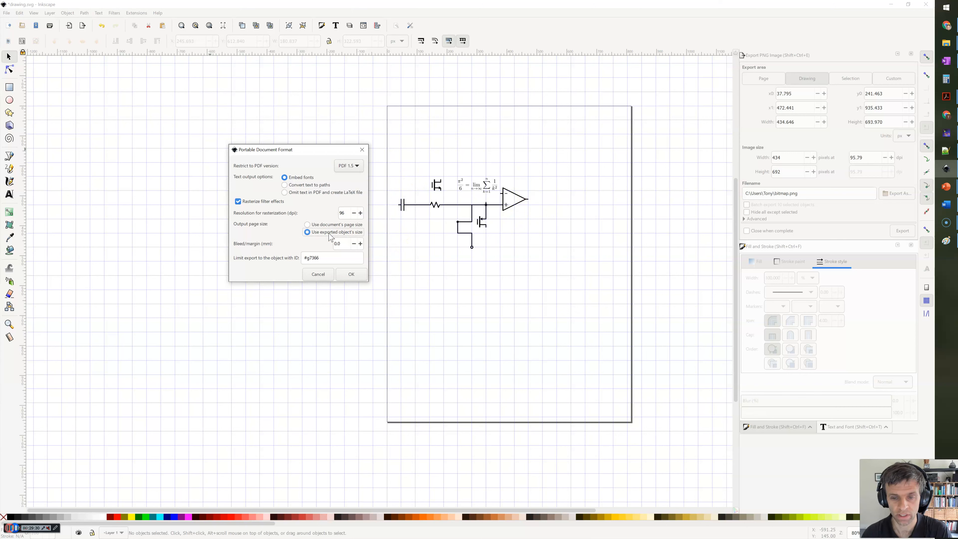
click(351, 275)
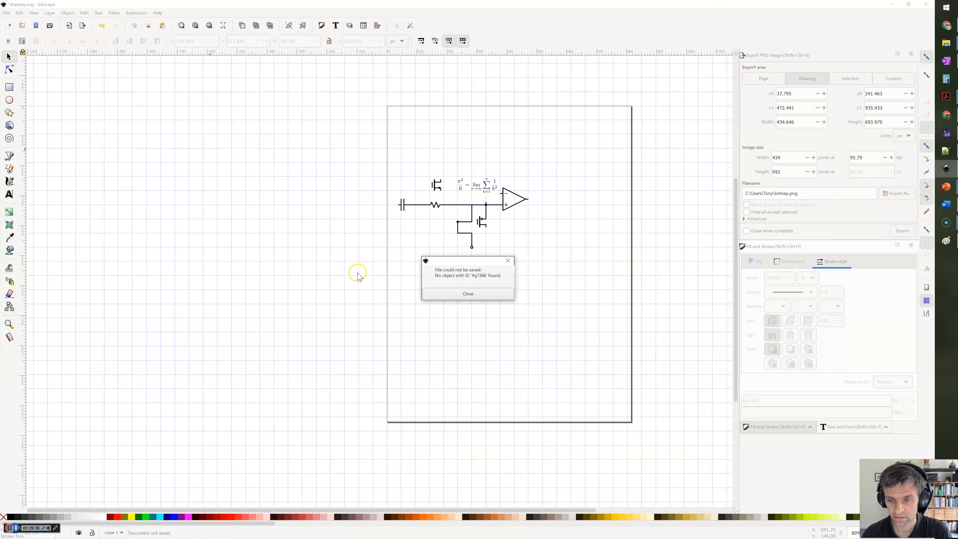
click(456, 297)
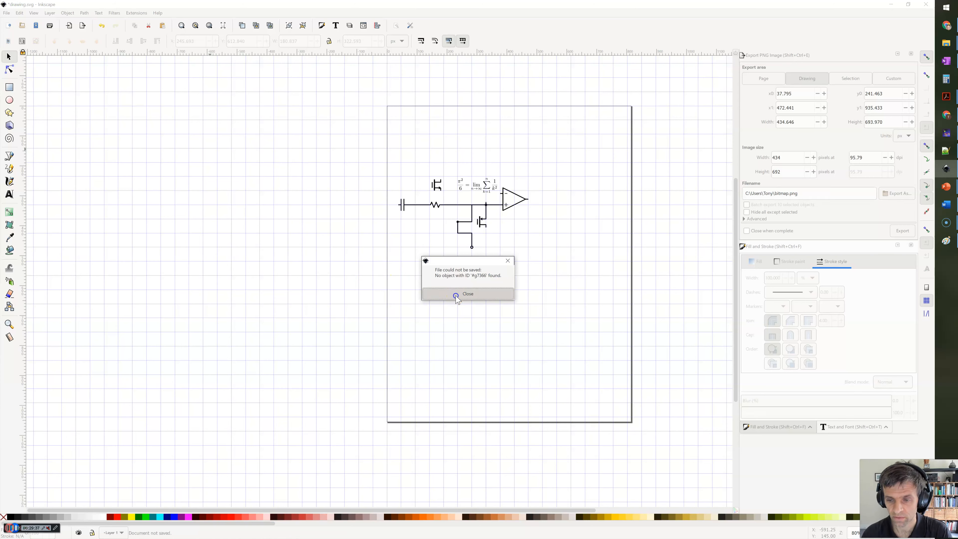
- Save a copy as drawing.pdf in Portable Document Format, using the exported object's size and clearing the object ID limit
click(8, 14)
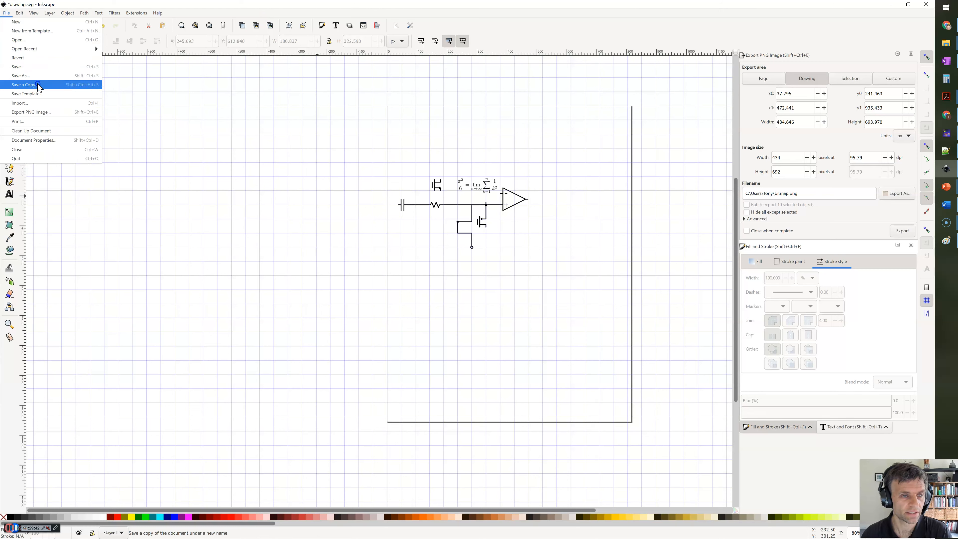
click(38, 77)
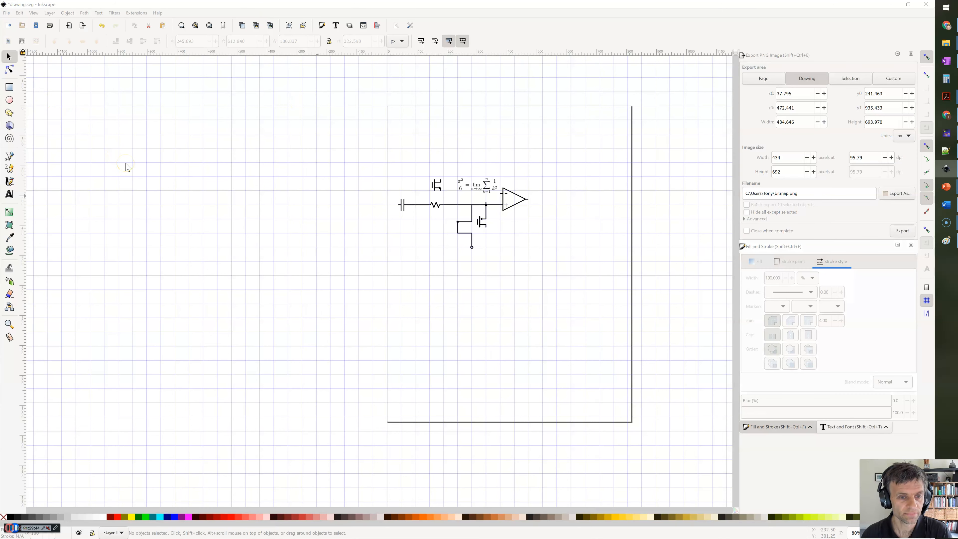
click(129, 151)
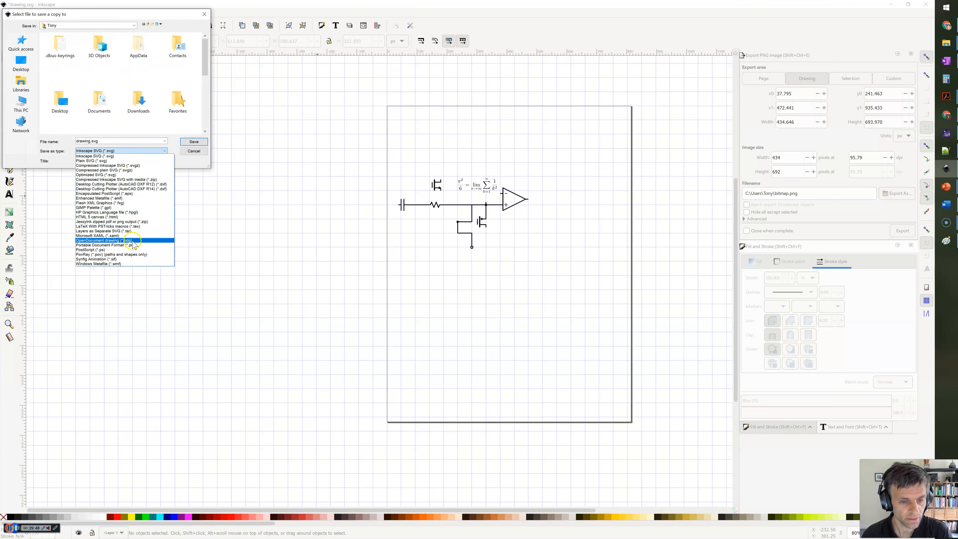
click(132, 245)
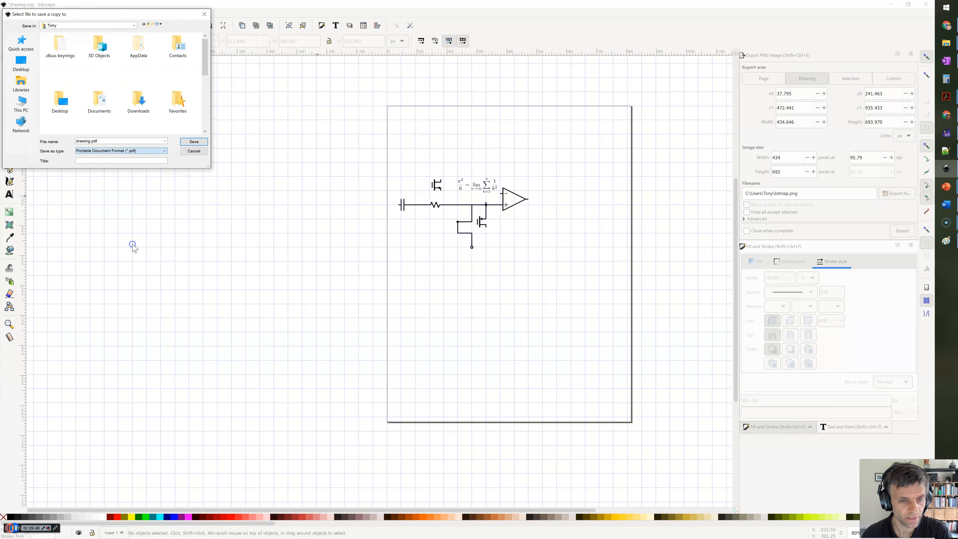
click(191, 143)
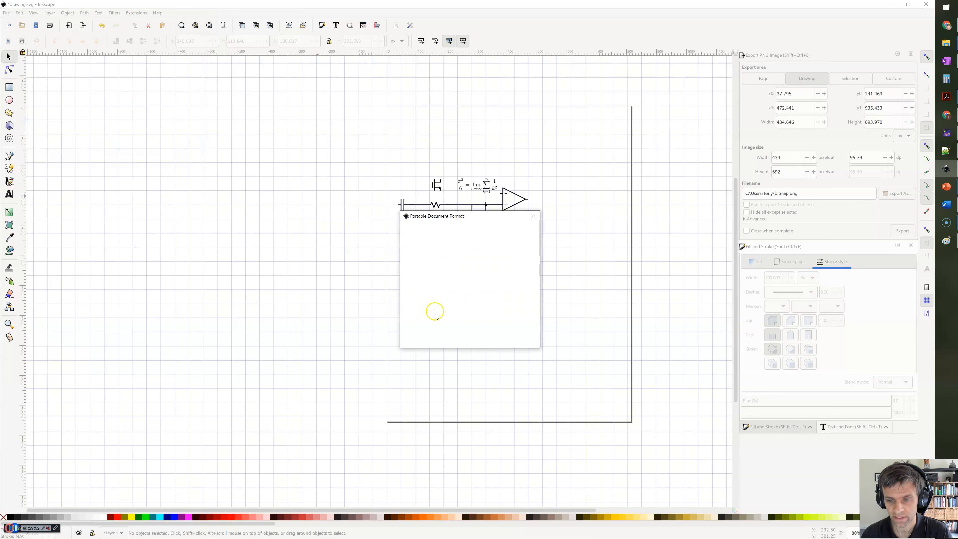
double_click(489, 326)
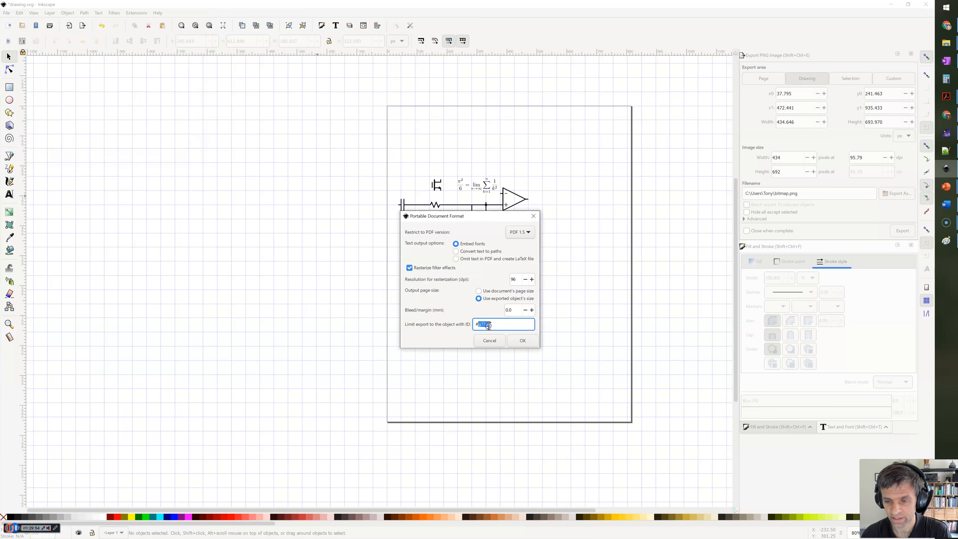
key(BackSpace)
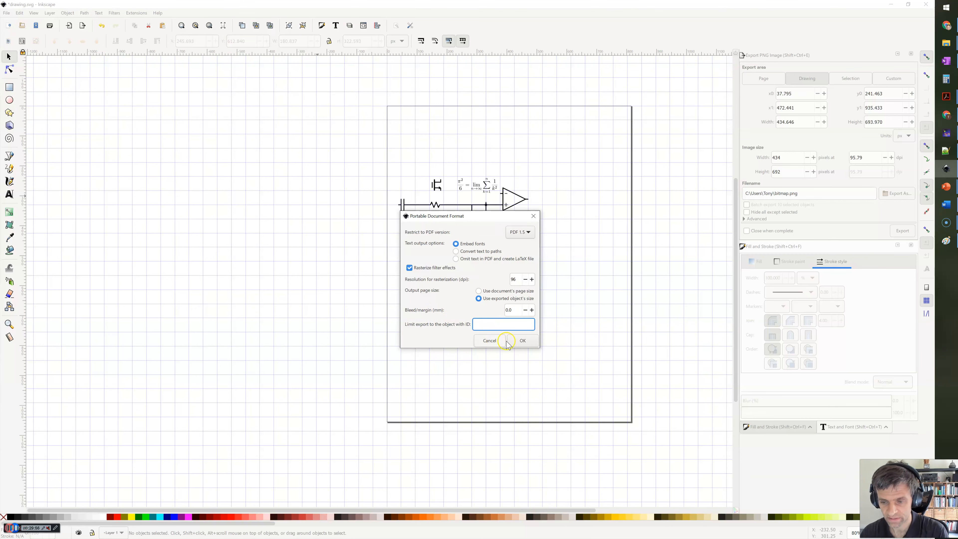
click(522, 341)
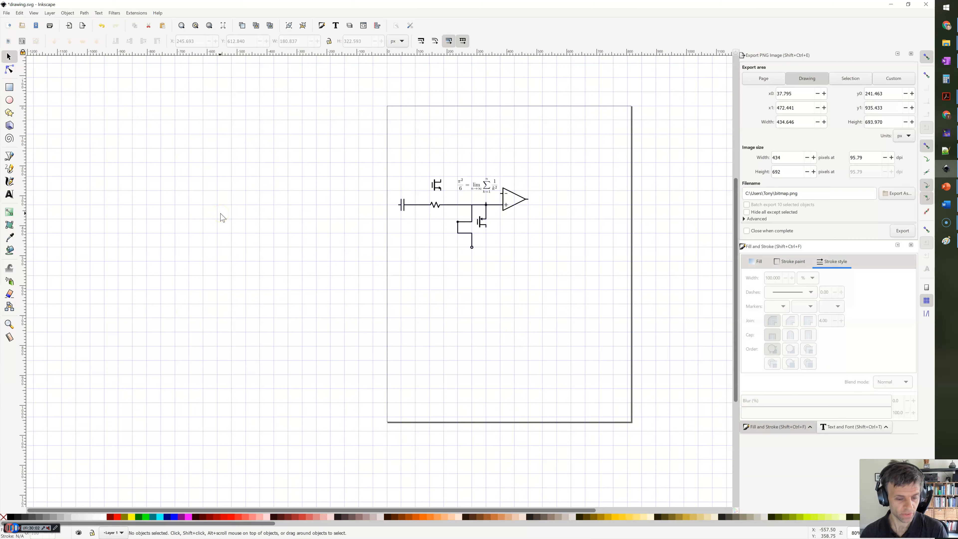
- Switch to Adobe Acrobat with drawing.pdf, enlarge its window and examine the transistor and wire edges at high magnification
key(alt)
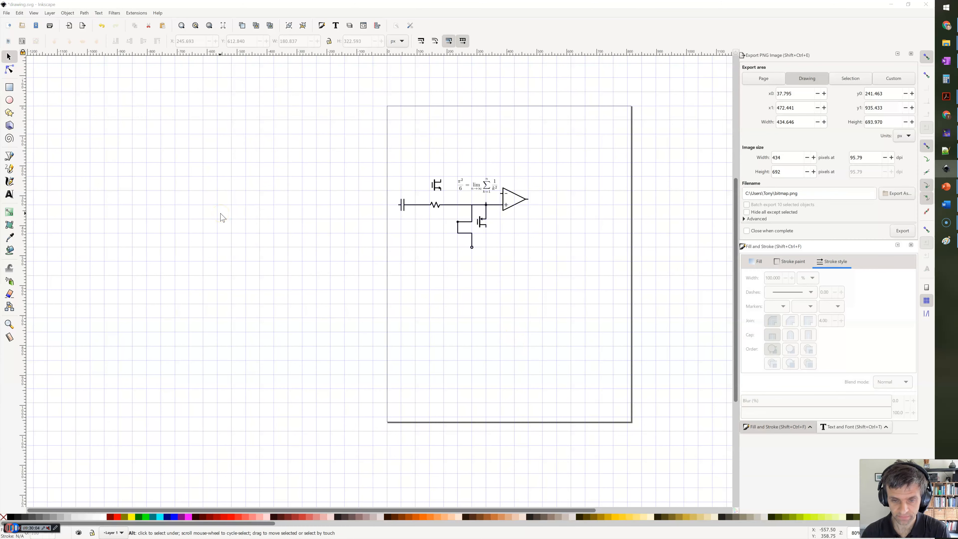
key(alt+Tab)
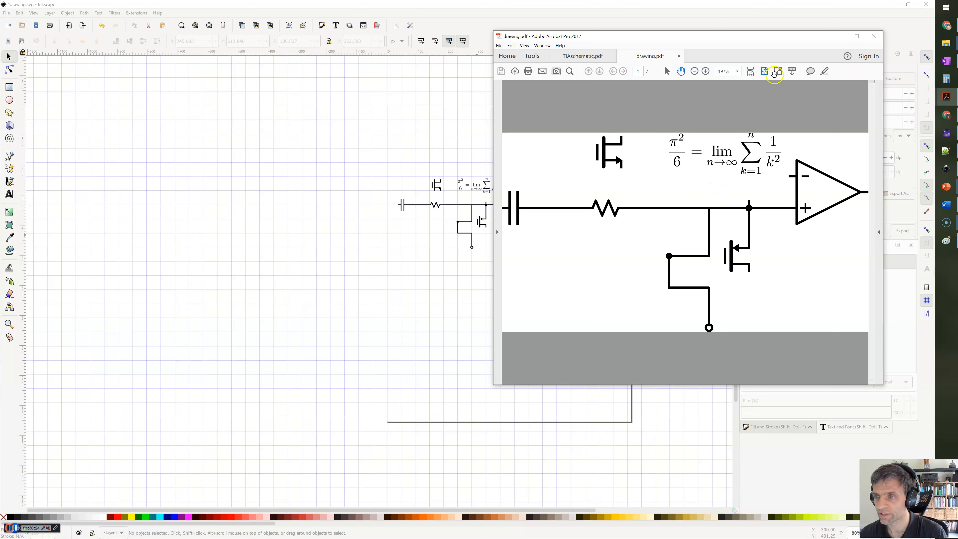
drag(764, 36, 445, 31)
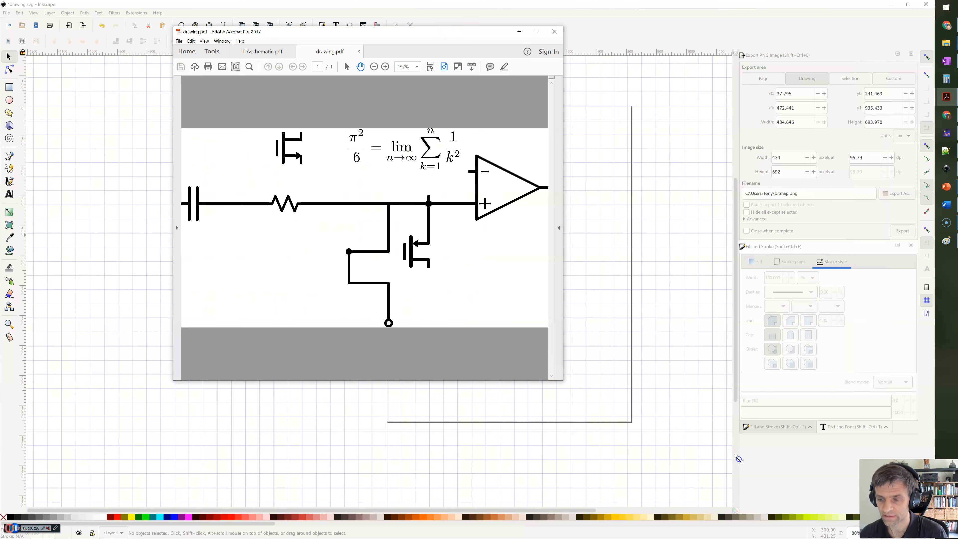
scroll(482, 305, up, 5)
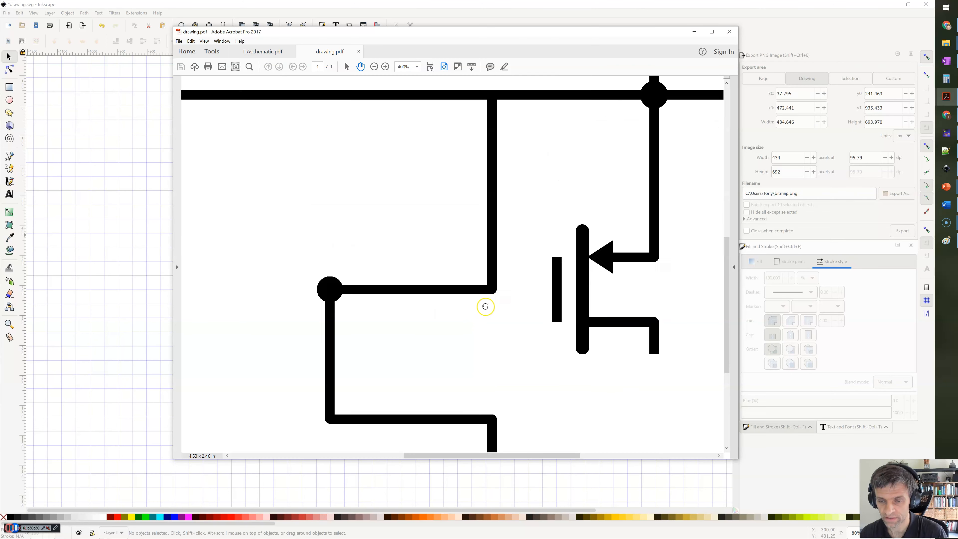
scroll(663, 246, up, 2)
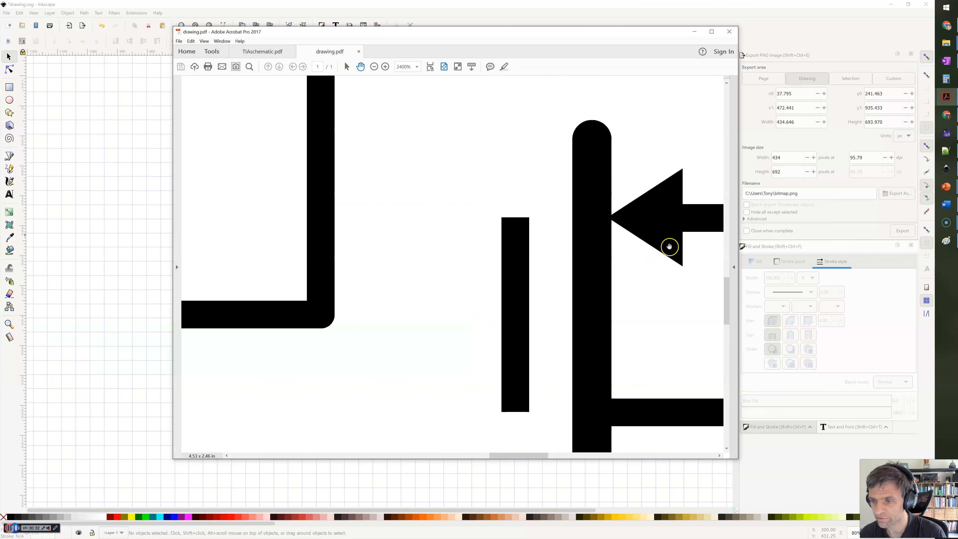
scroll(663, 248, up, 3)
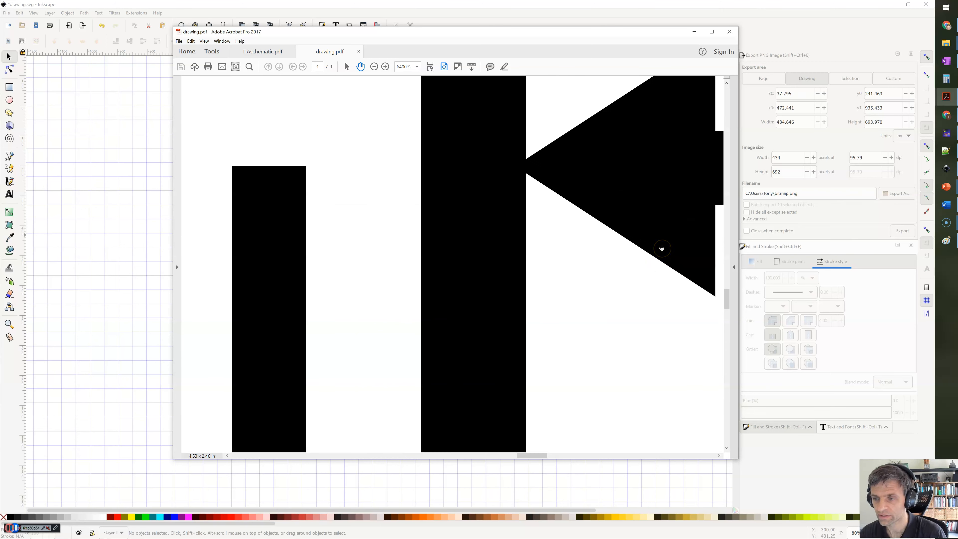
scroll(641, 249, down, 2)
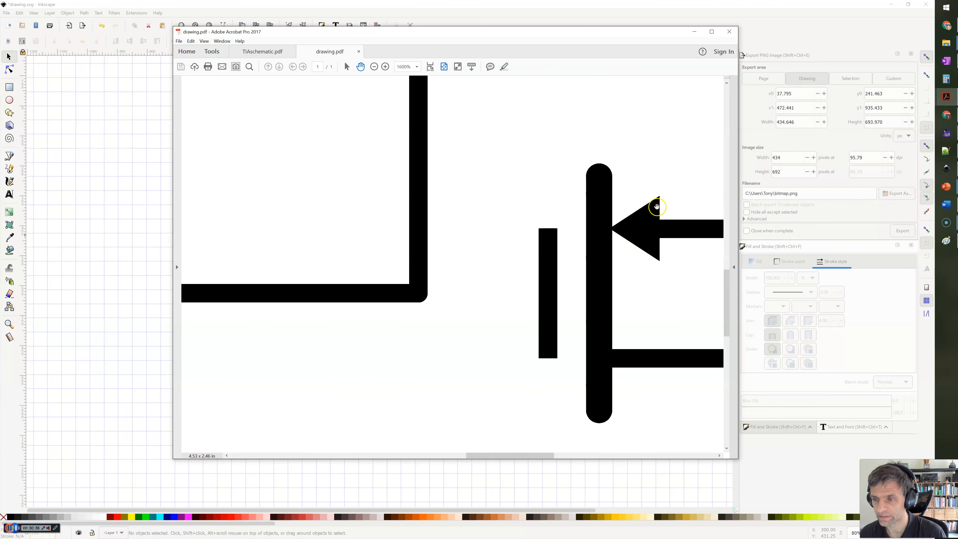
scroll(574, 246, down, 2)
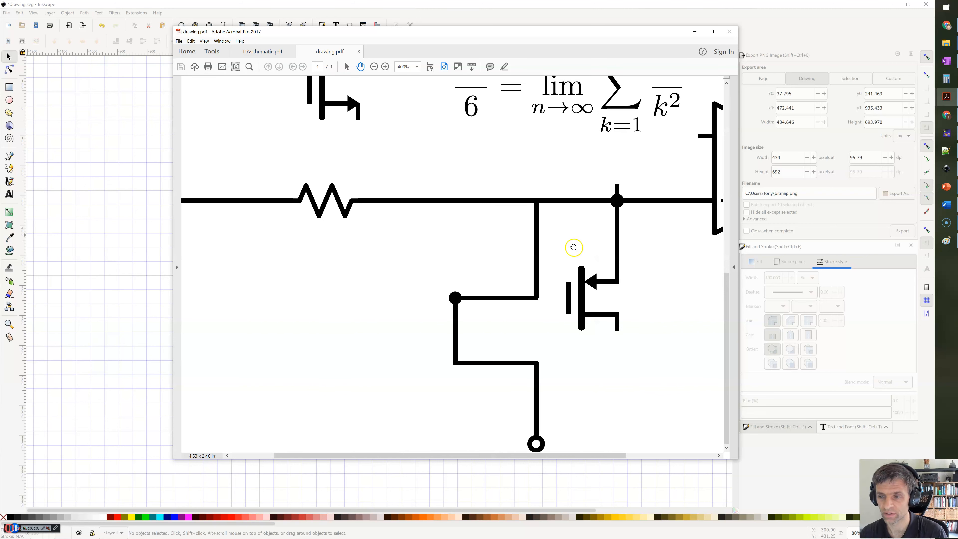
scroll(583, 270, up, 4)
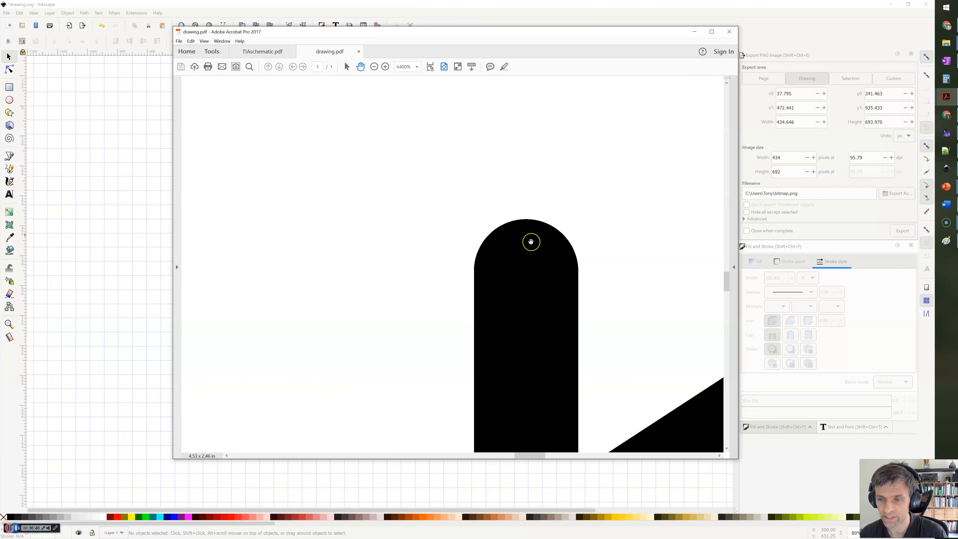
scroll(531, 242, down, 5)
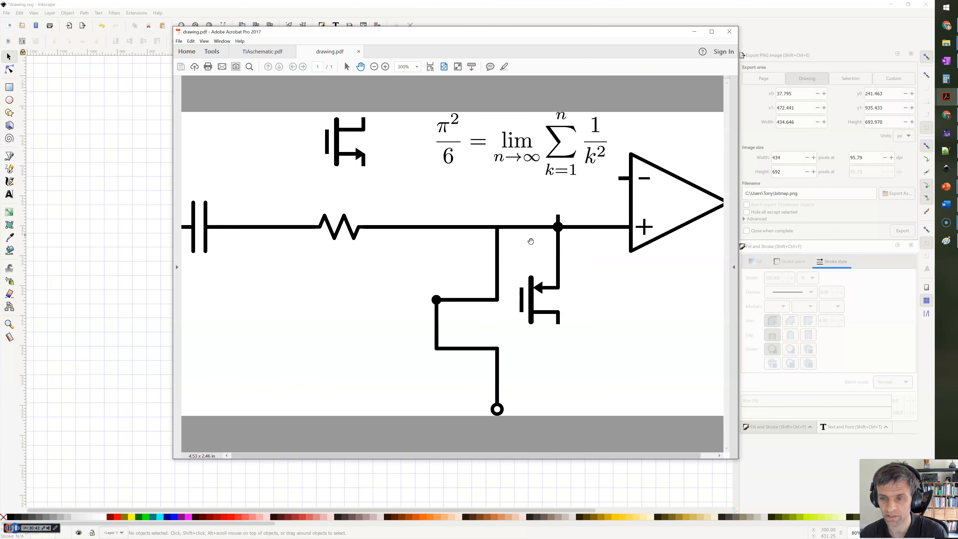